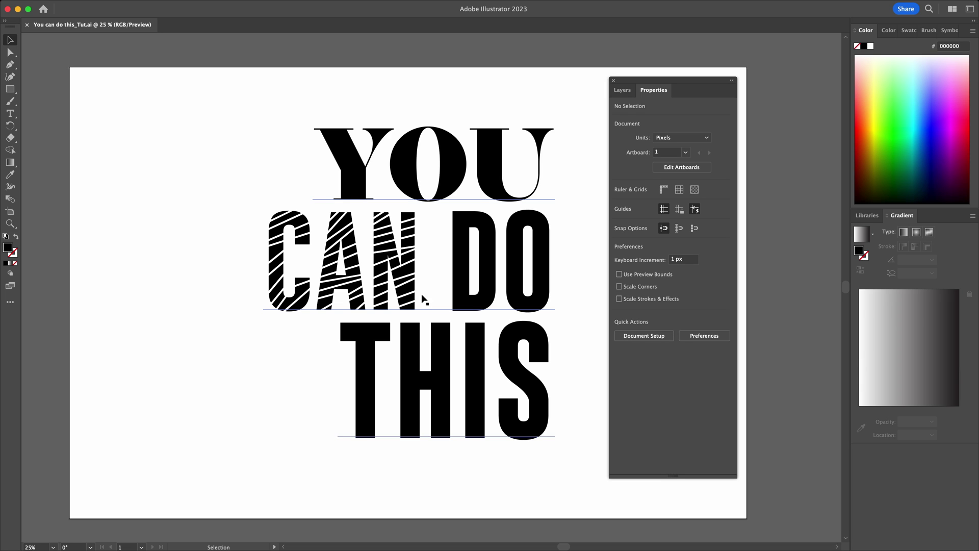
Check the artboard size of 3000 × 2000 px.
left_click(11, 211)
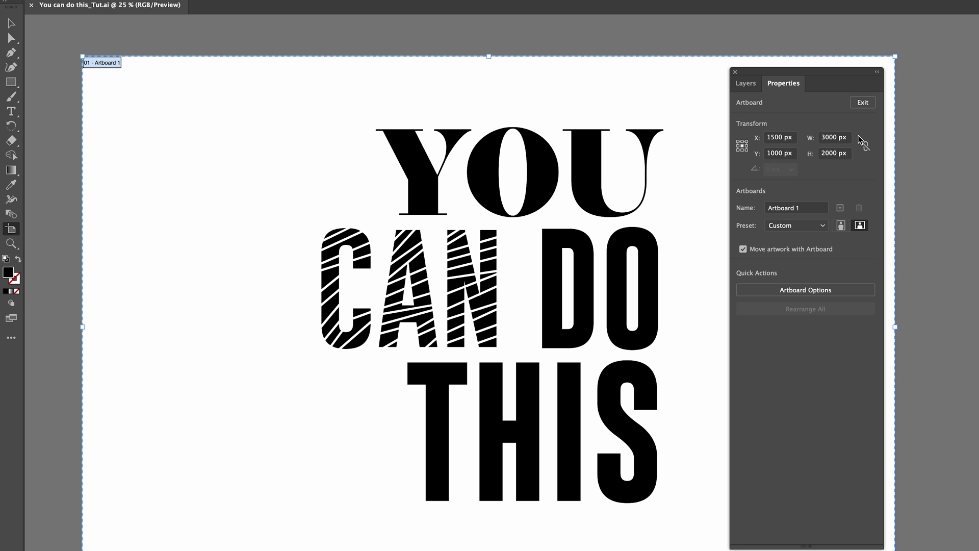
left_click(698, 137)
left_click(698, 148)
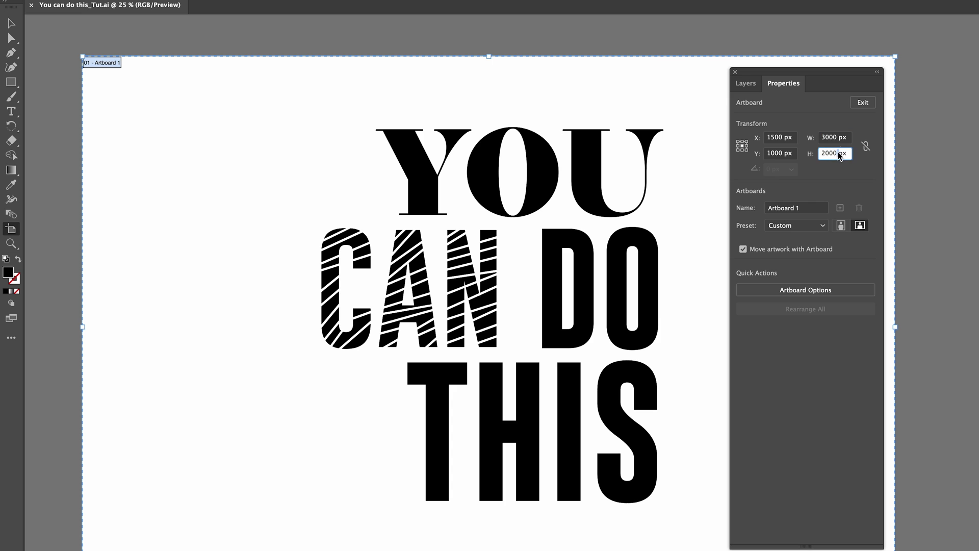
left_click(697, 138)
left_click(836, 153)
left_click(866, 187)
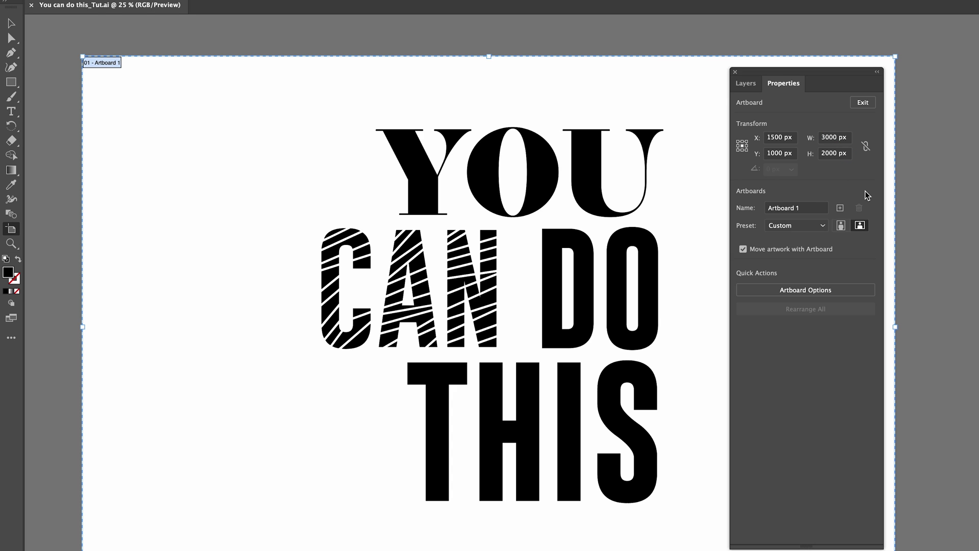
key("Escape")
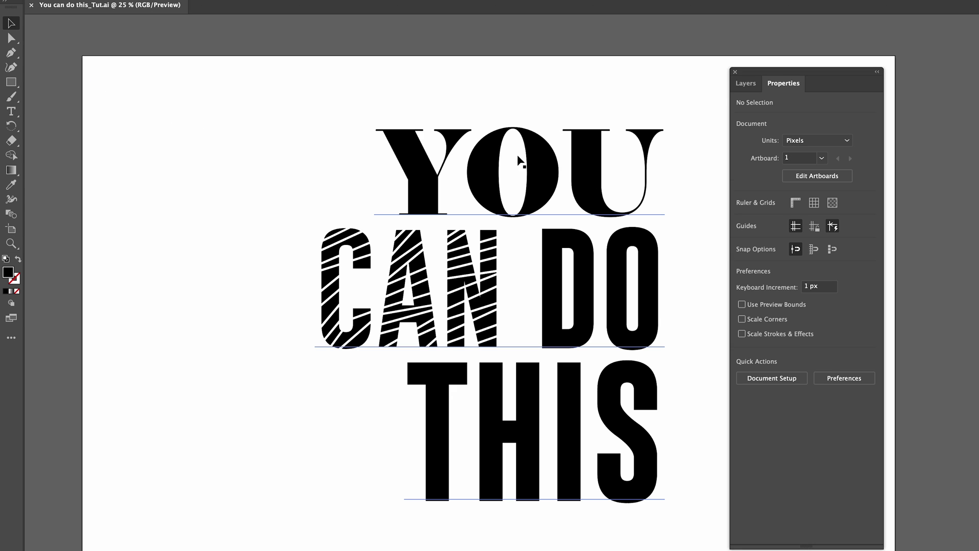
Inspect the lettering's Operetta 18 font without changing it.
left_click(530, 155)
double_click(533, 171)
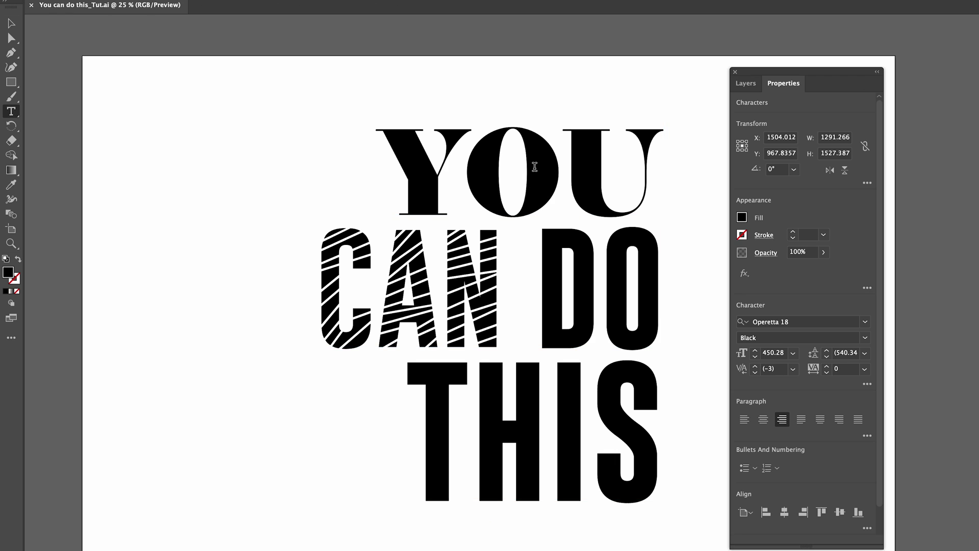
left_click_drag(406, 158, 632, 165)
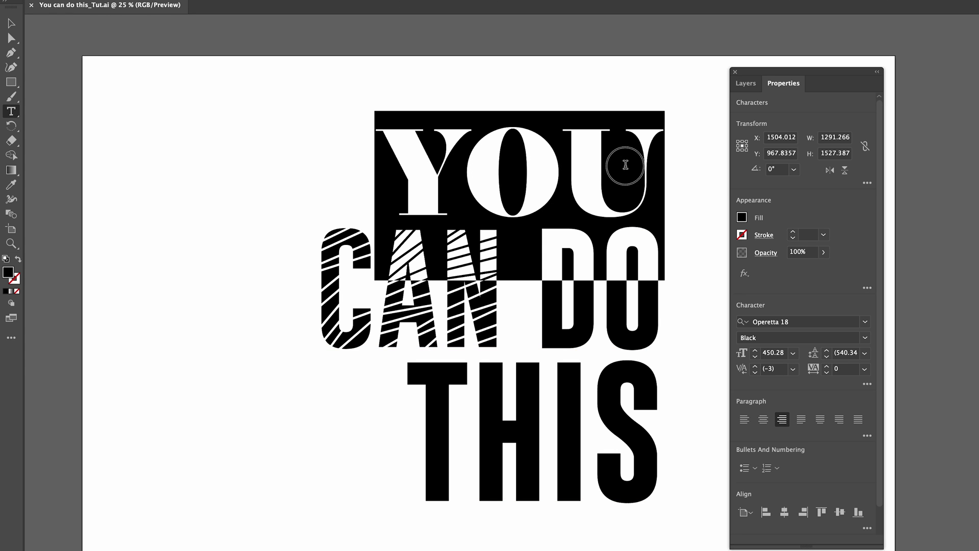
double_click(784, 322)
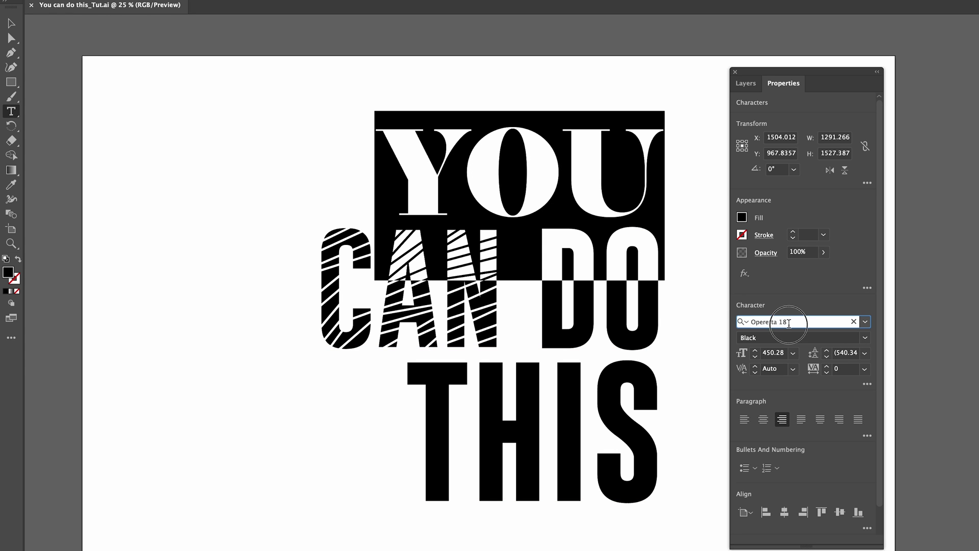
left_click(796, 322)
left_click(370, 313)
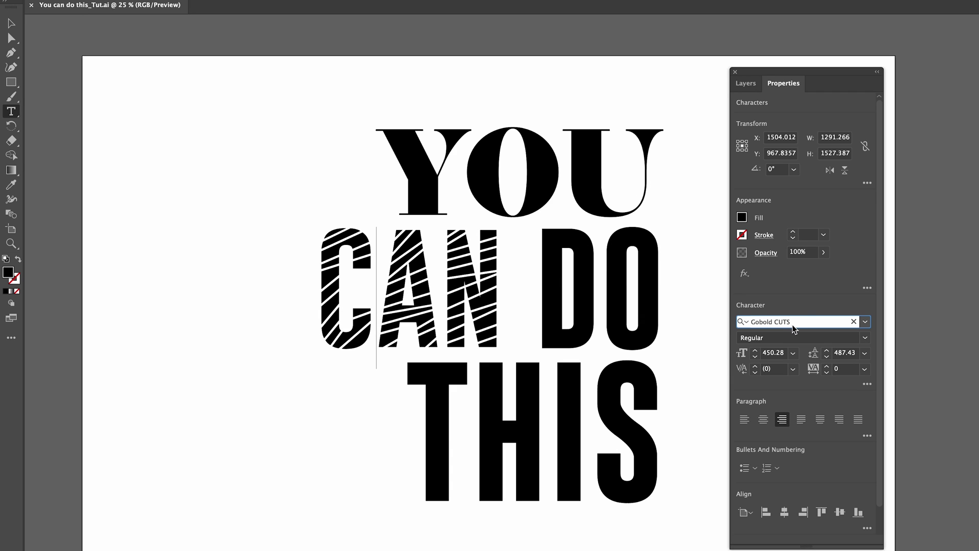
key("Return")
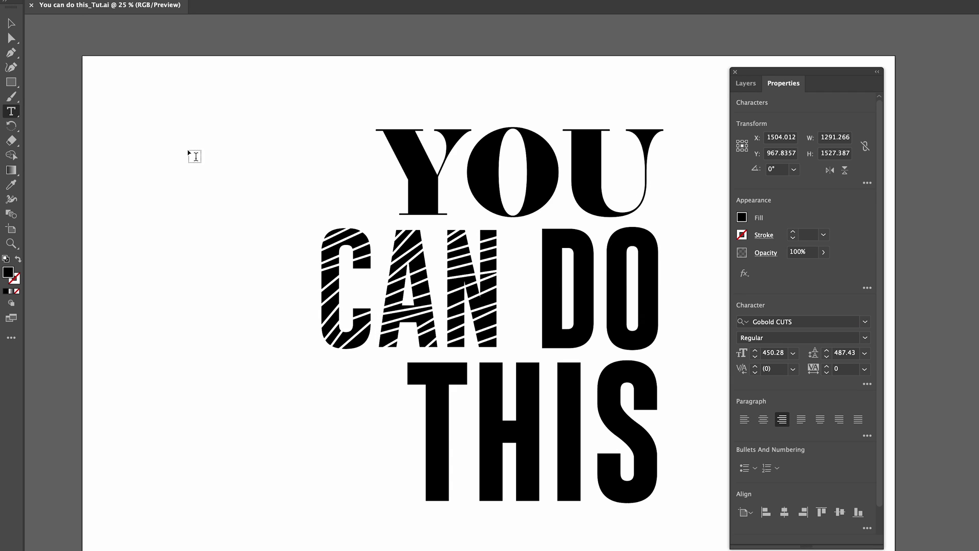
key("Escape")
left_click(687, 118)
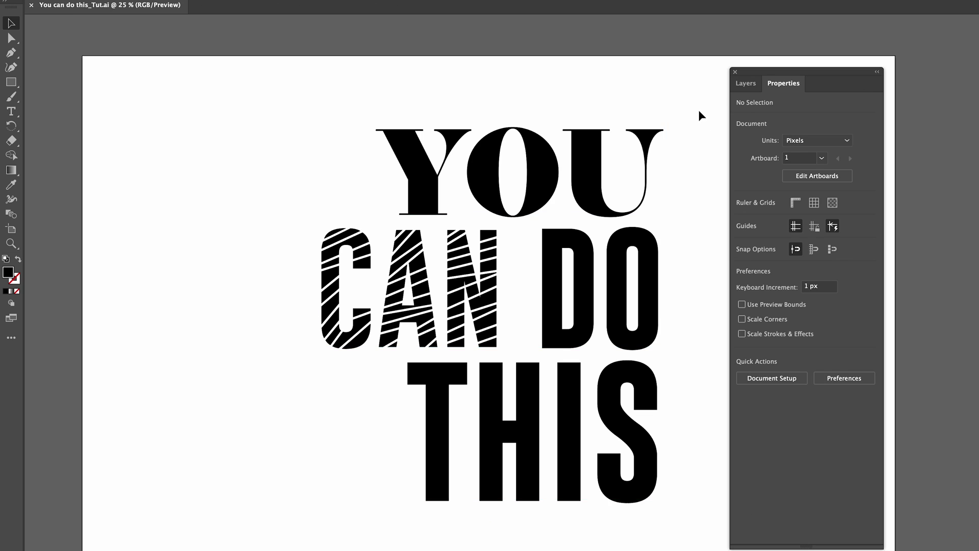
Rotate the lettering 90° so the words run vertically, then centre it on the artboard.
left_click(590, 179)
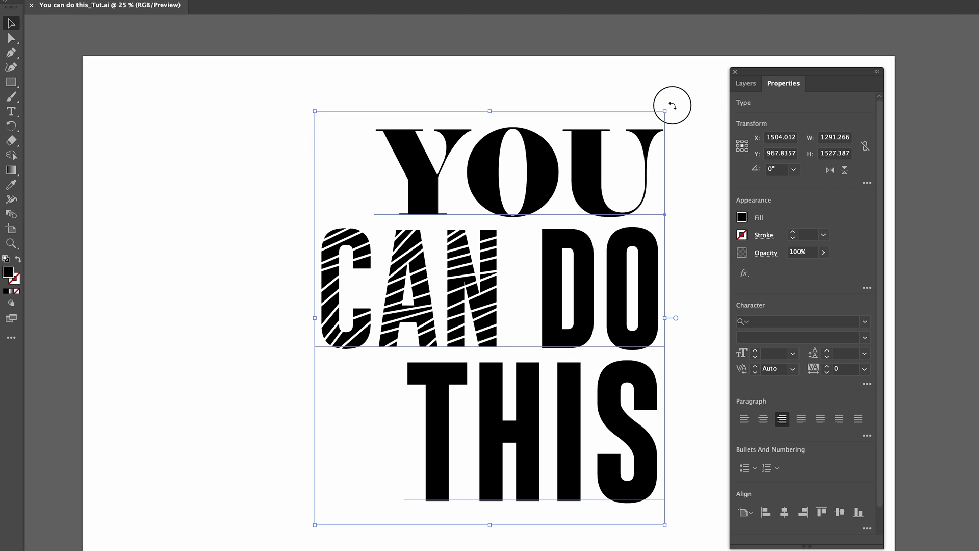
left_click_drag(666, 105, 404, 186)
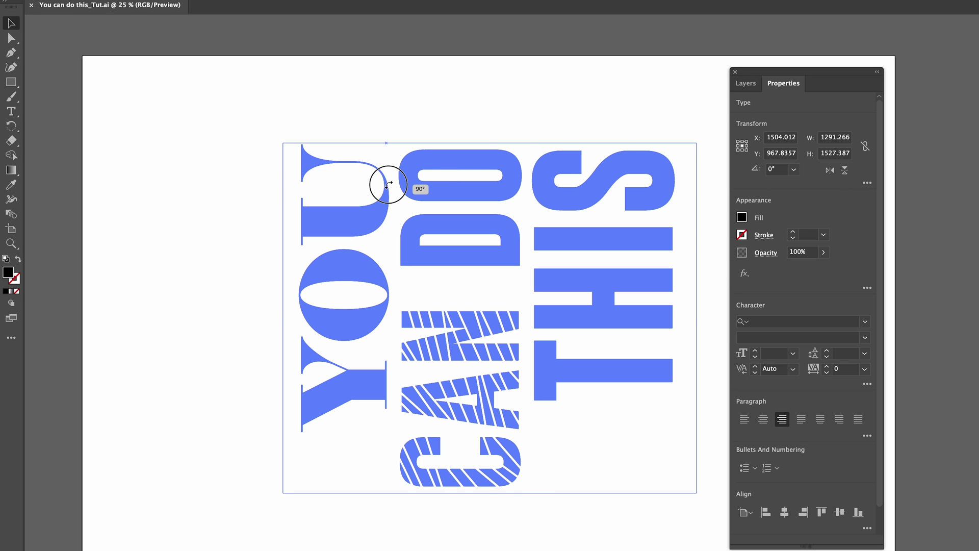
left_click(678, 105)
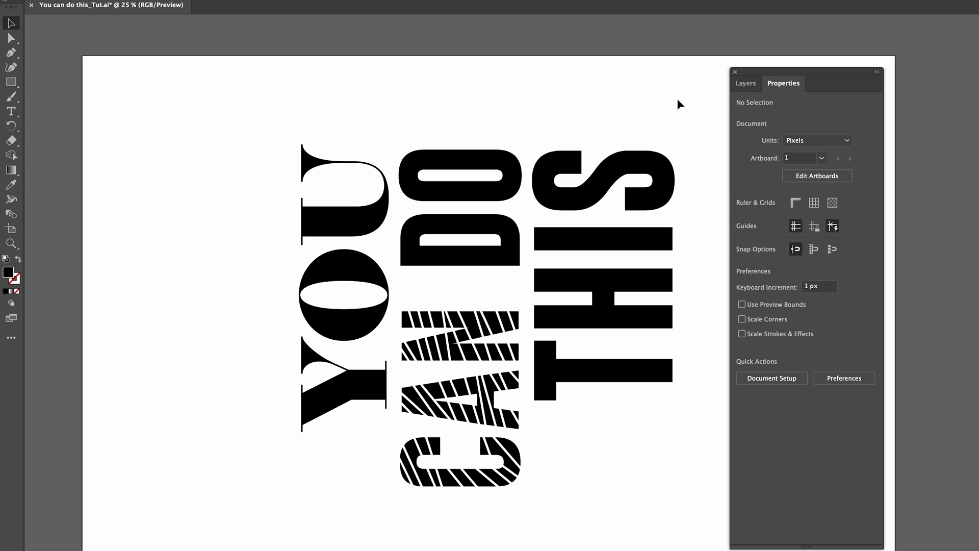
left_click(645, 176)
left_click(840, 512)
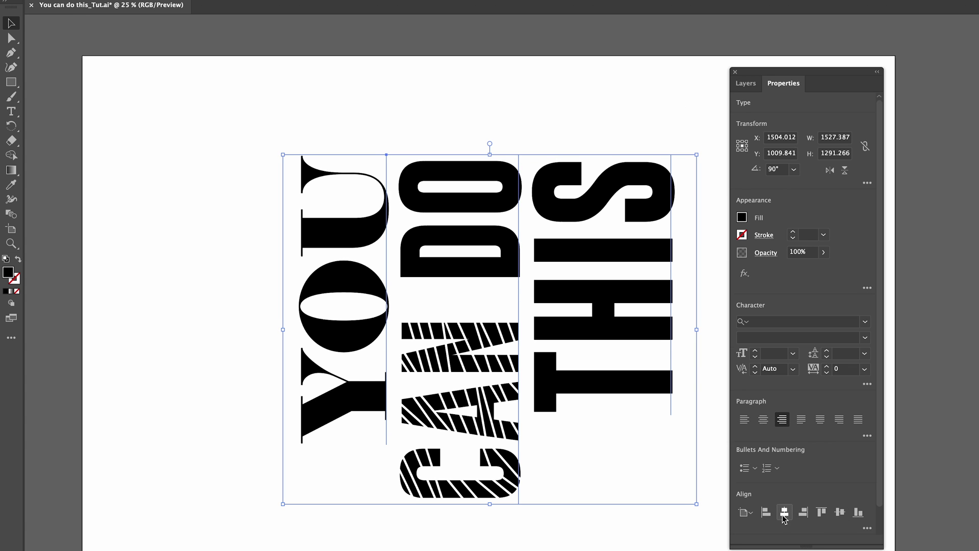
left_click(784, 512)
left_click(626, 99)
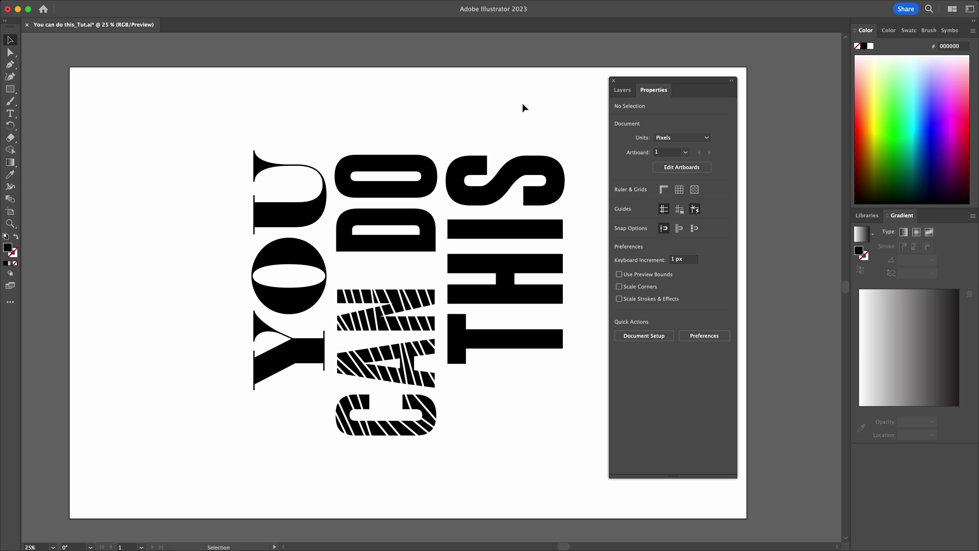
Save the document and keep PNG-24 in the legacy Save for Web export.
left_click(76, 7)
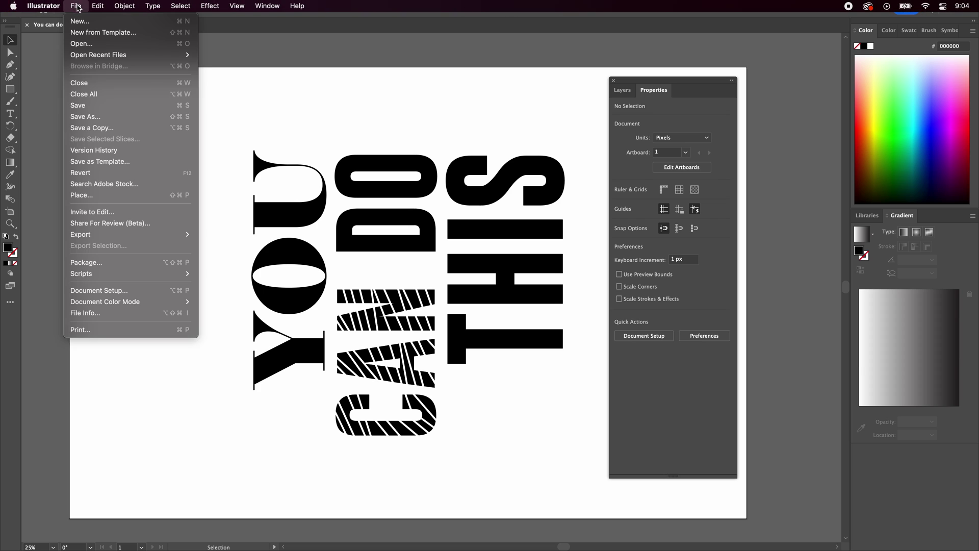
left_click(88, 106)
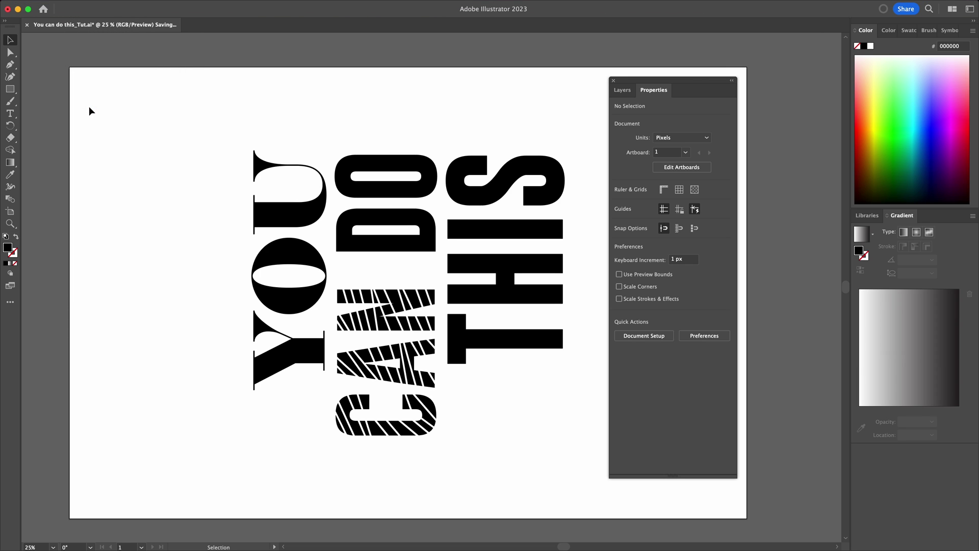
left_click(72, 6)
mouse_move(108, 235)
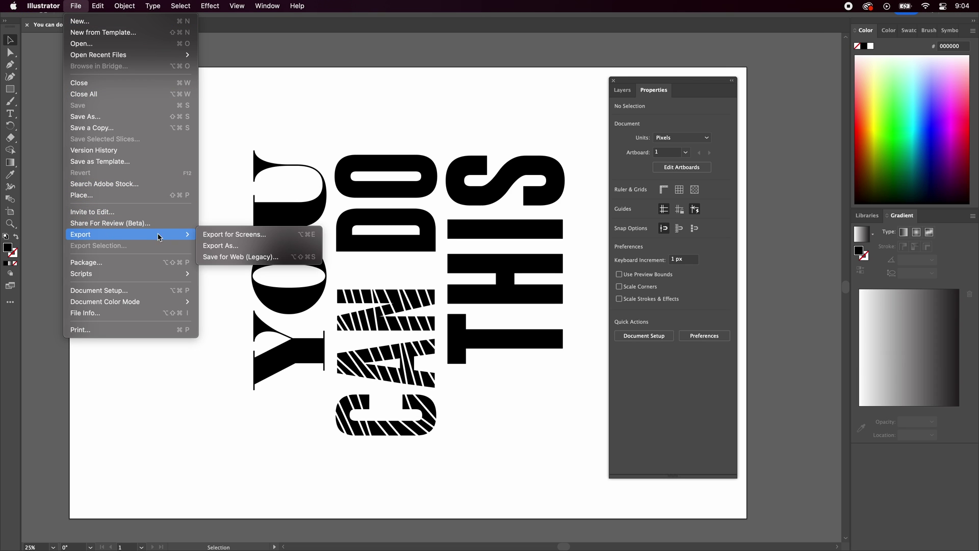
left_click(264, 257)
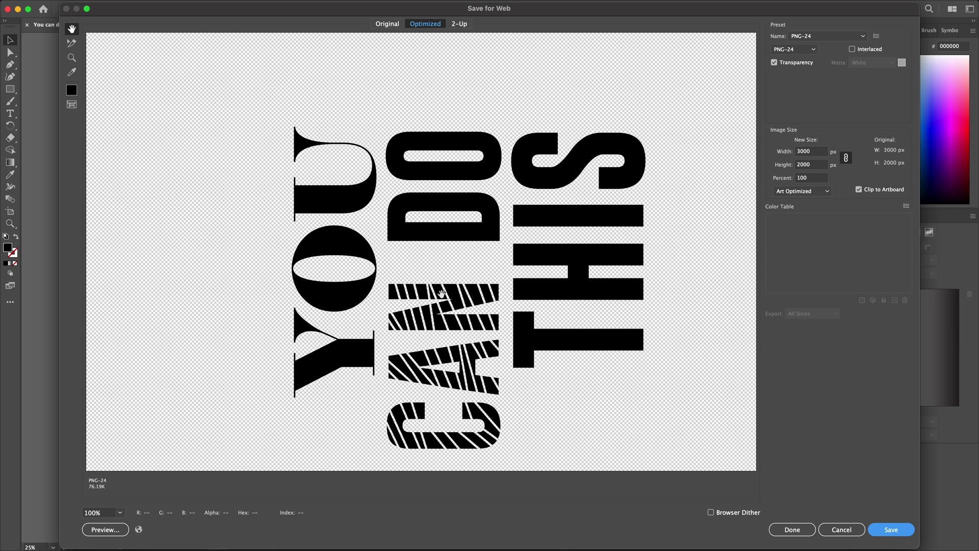
left_click(794, 49)
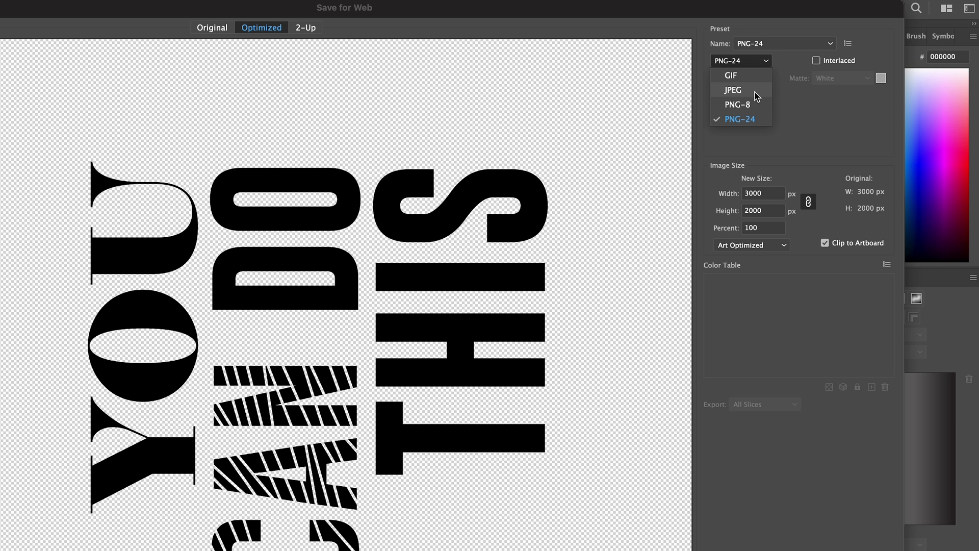
left_click(751, 121)
Keep transparency on and save the PNG as You-can-do-this_Tut_Text.
left_click(715, 78)
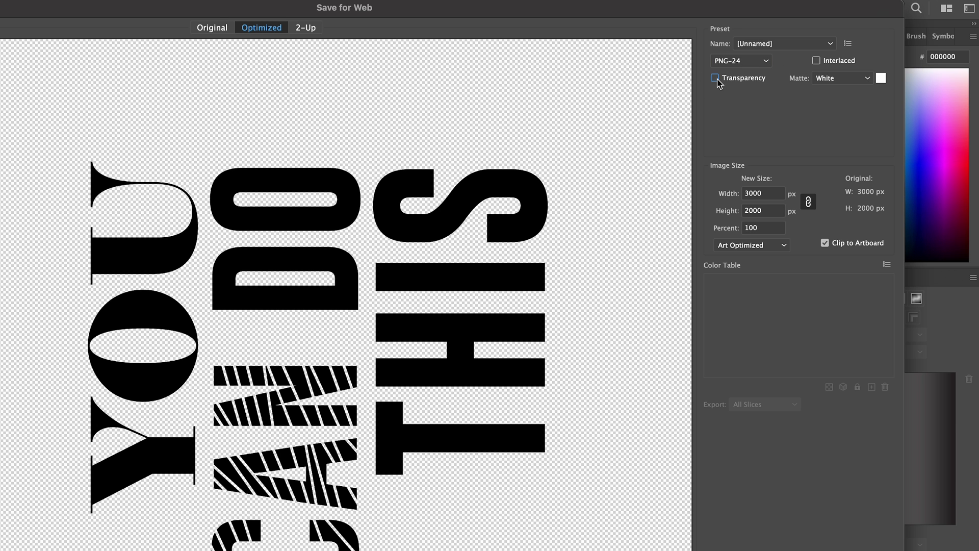
left_click(715, 78)
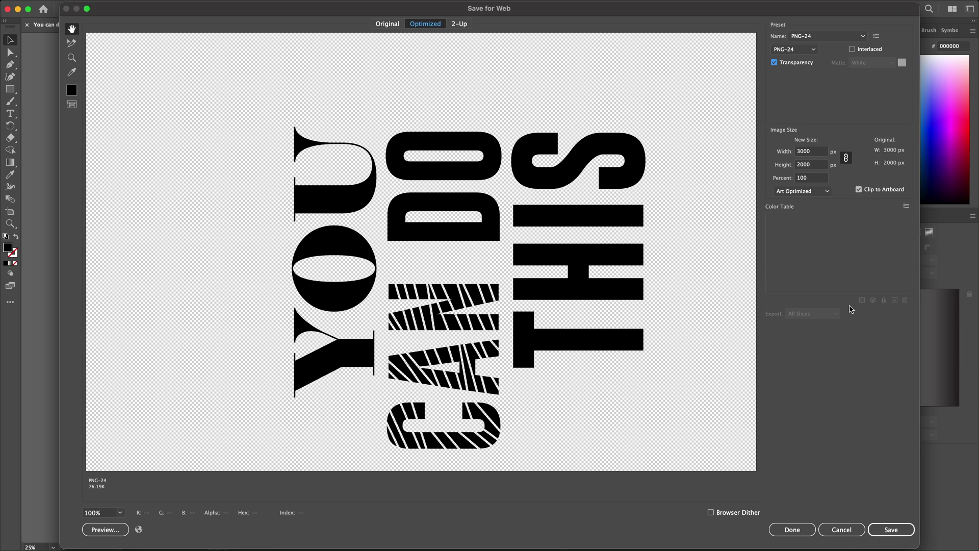
left_click(891, 530)
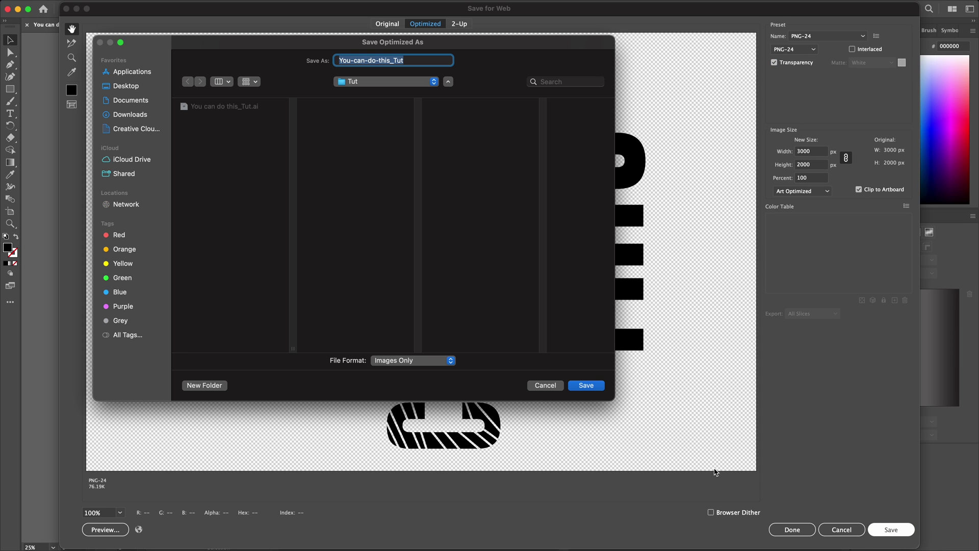
left_click(411, 60)
type("_Text")
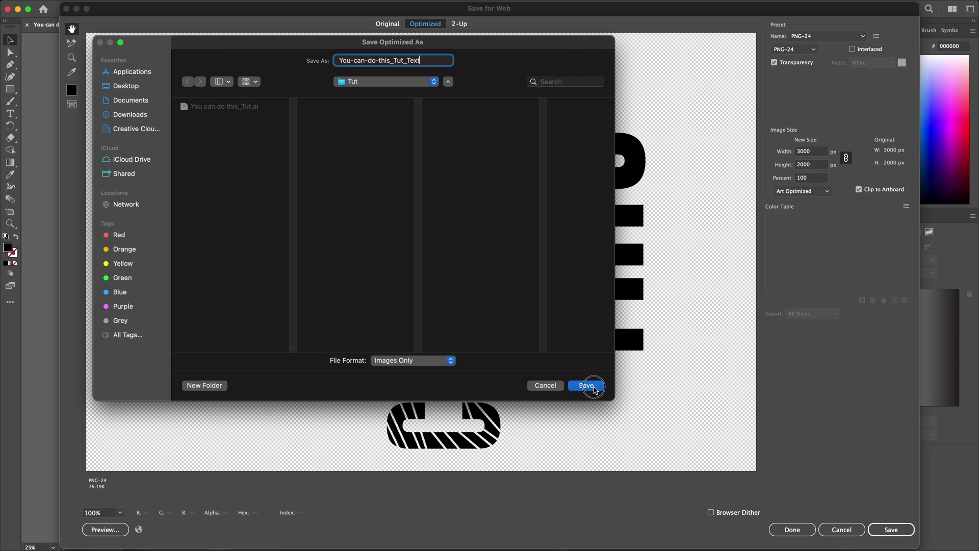
left_click(593, 385)
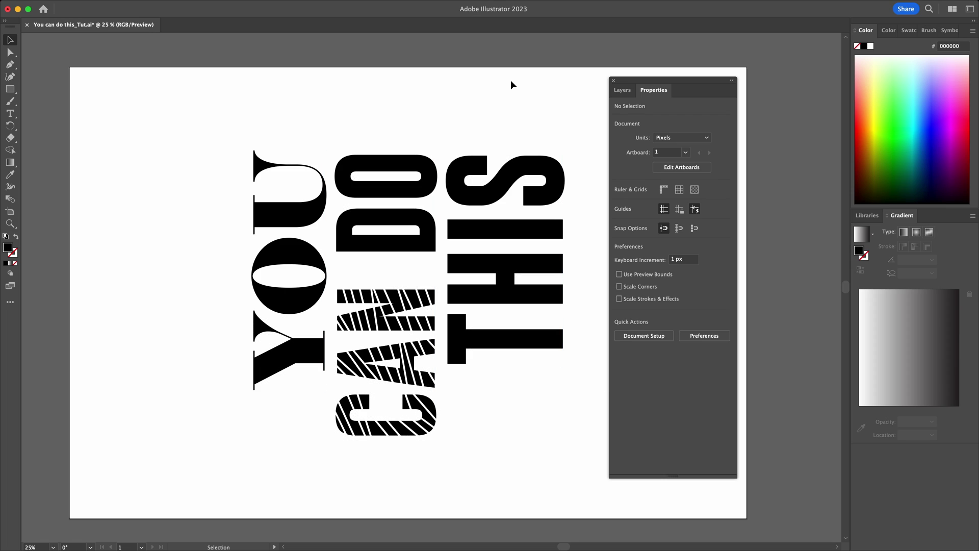
key("super+a")
Hide Layer 1's artwork and save the document.
left_click(622, 90)
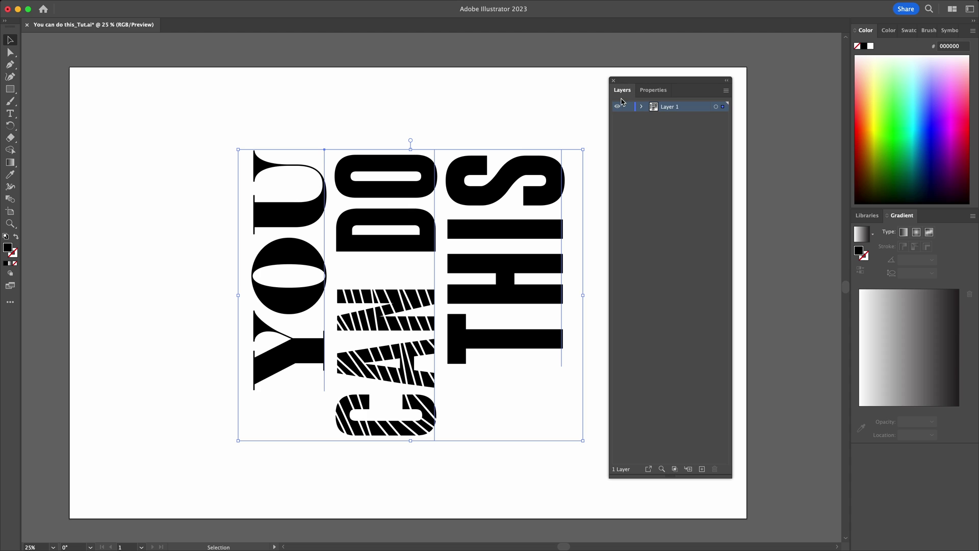
left_click(617, 106)
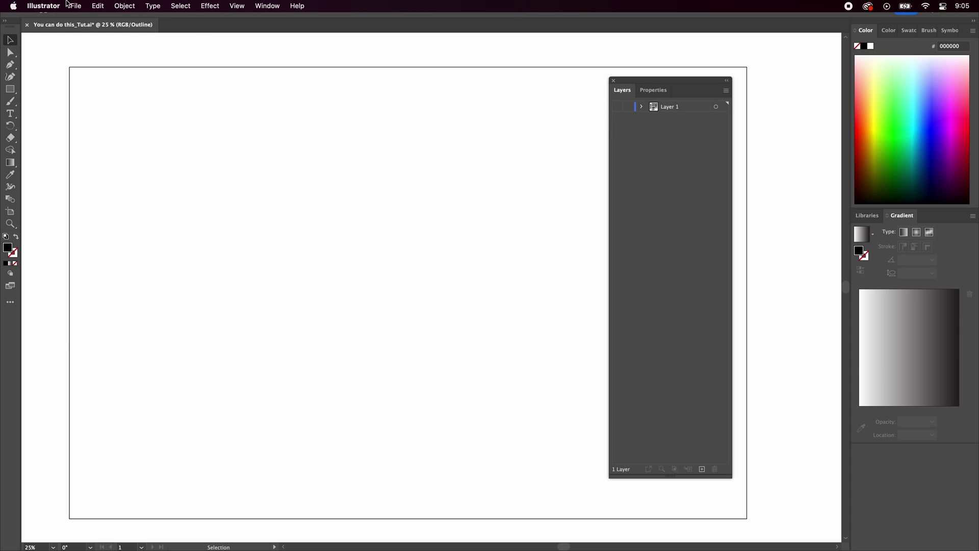
left_click(76, 6)
left_click(80, 103)
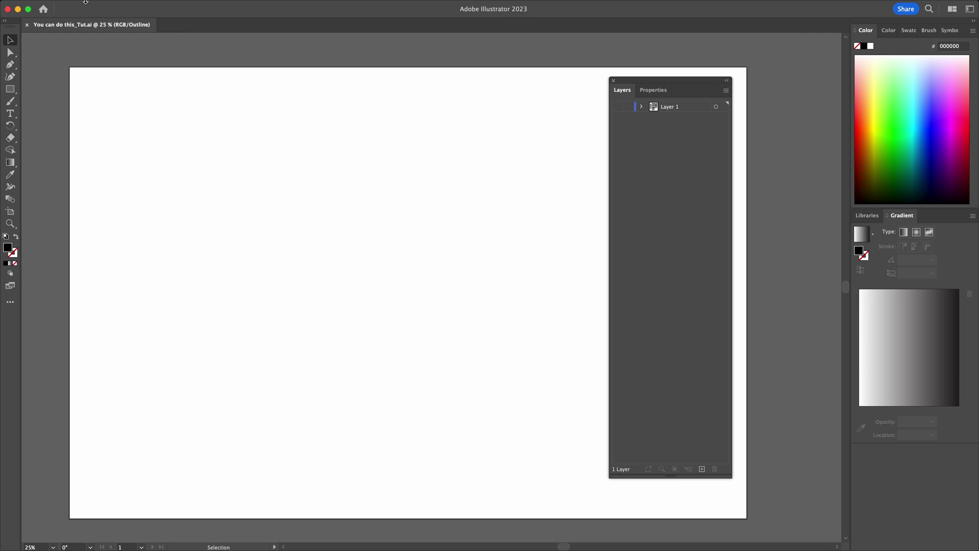
Set up a legacy web export as PNG-24 with a transparent background.
left_click(81, 6)
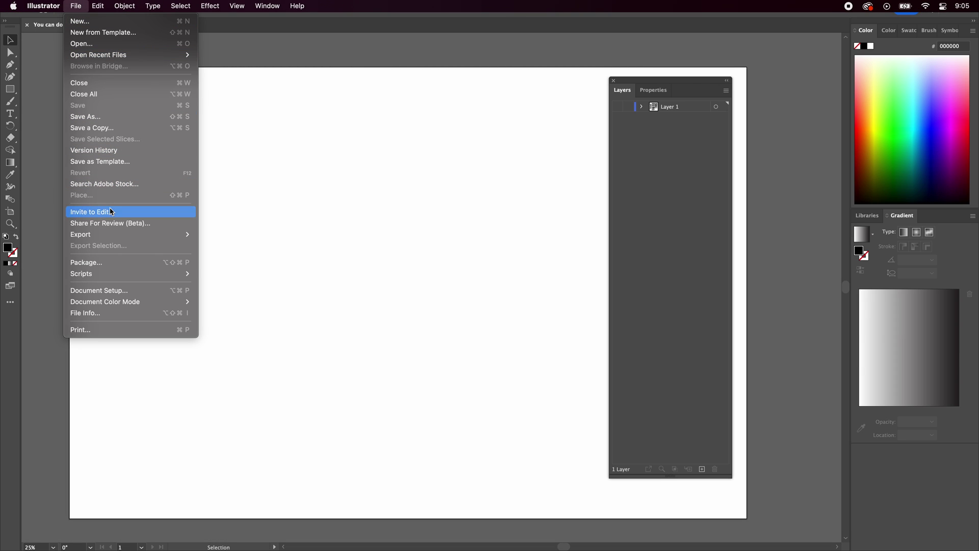
mouse_move(120, 234)
left_click(276, 260)
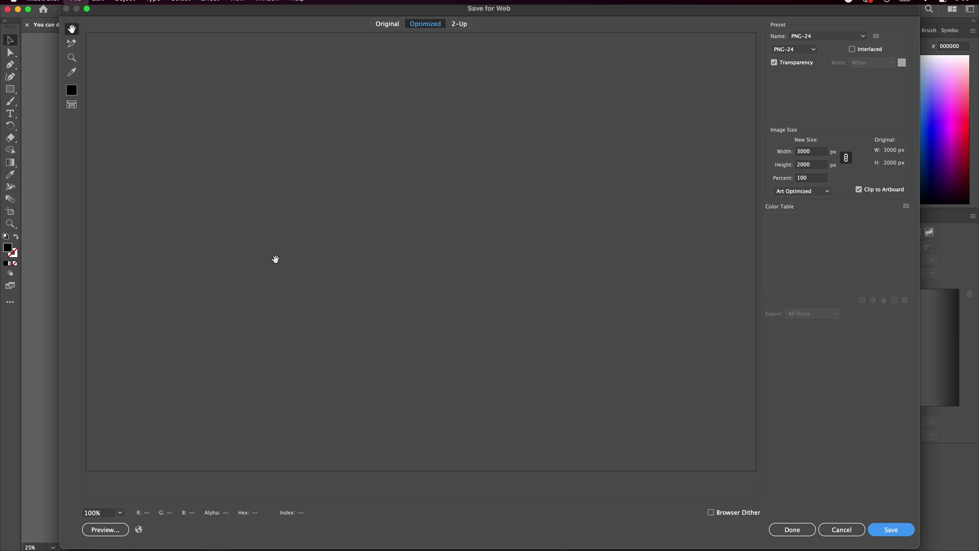
left_click(794, 49)
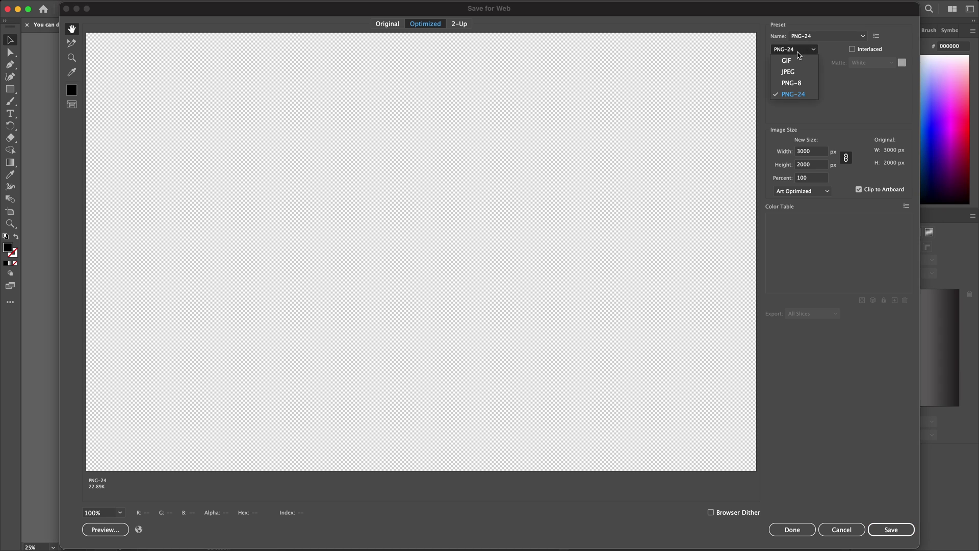
left_click(797, 94)
left_click(786, 63)
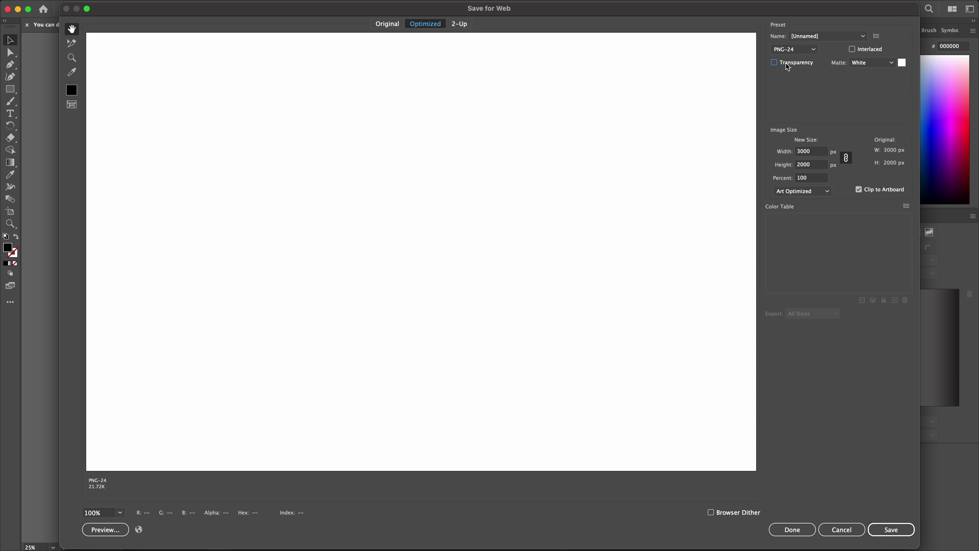
left_click(786, 65)
Save the PNG as You-can-do-this_Tut_Plane and make Layer 1 visible again.
left_click(899, 532)
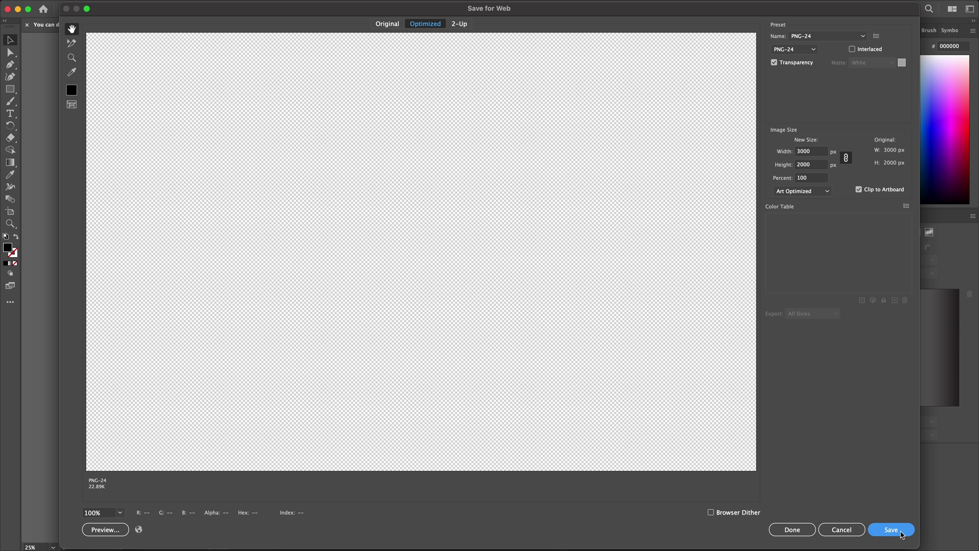
left_click(410, 60)
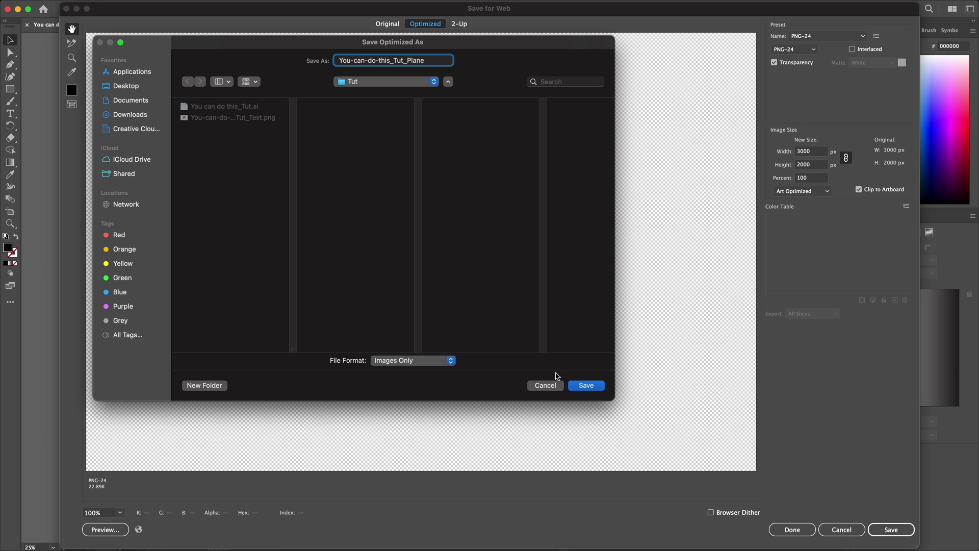
left_click(583, 386)
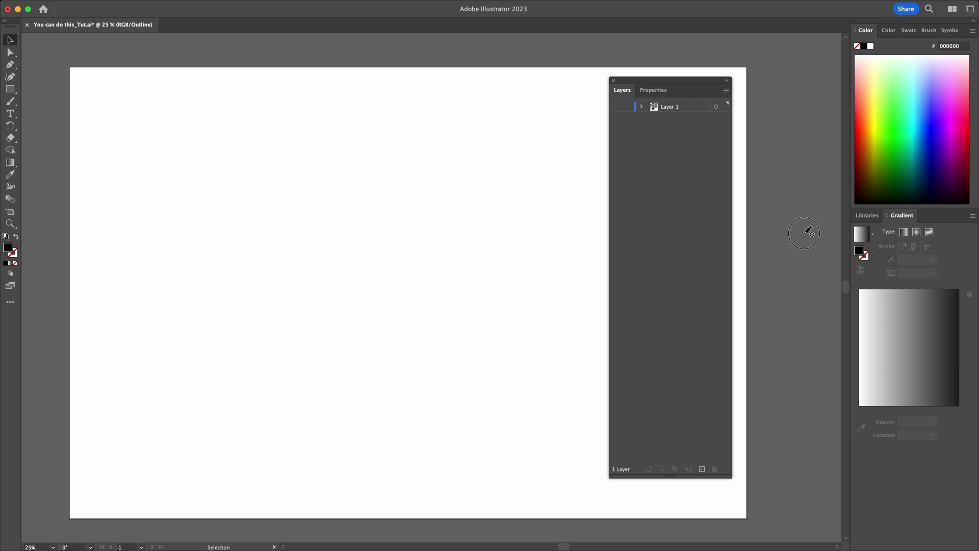
left_click(617, 106)
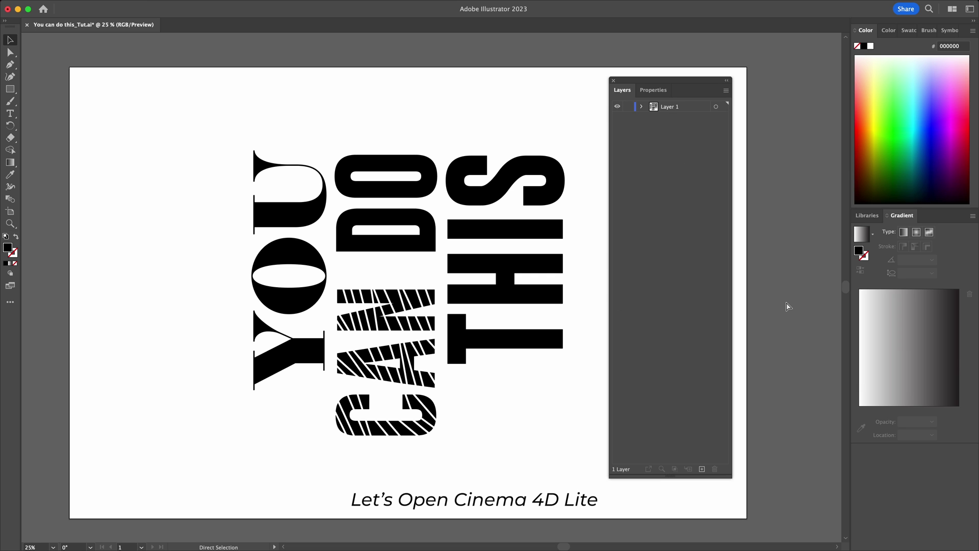
key("super+Tab")
key("super+Tab")
key("super+Tab")
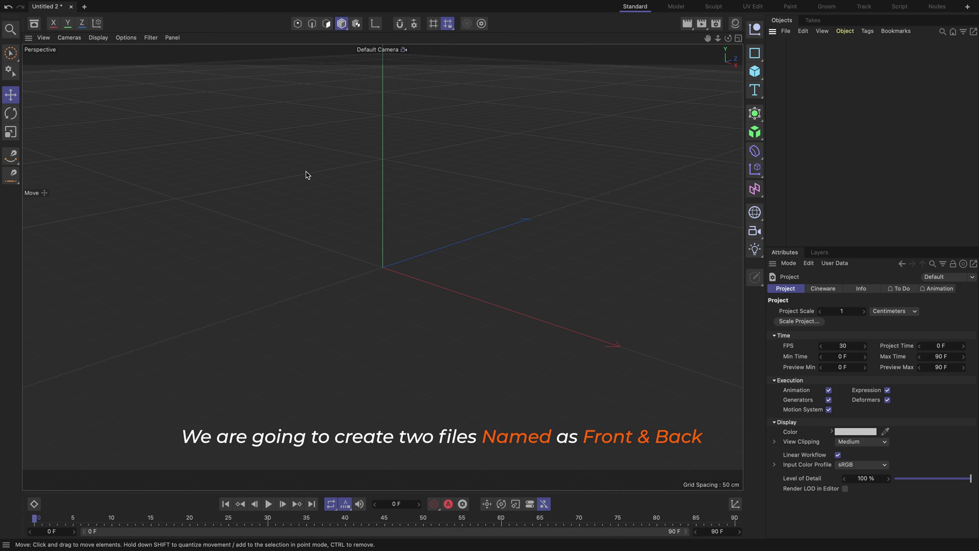
Save the project as Front.c4d, replacing the Untitled 2 name, in Roller Typo Tutorial.
left_click(79, 6)
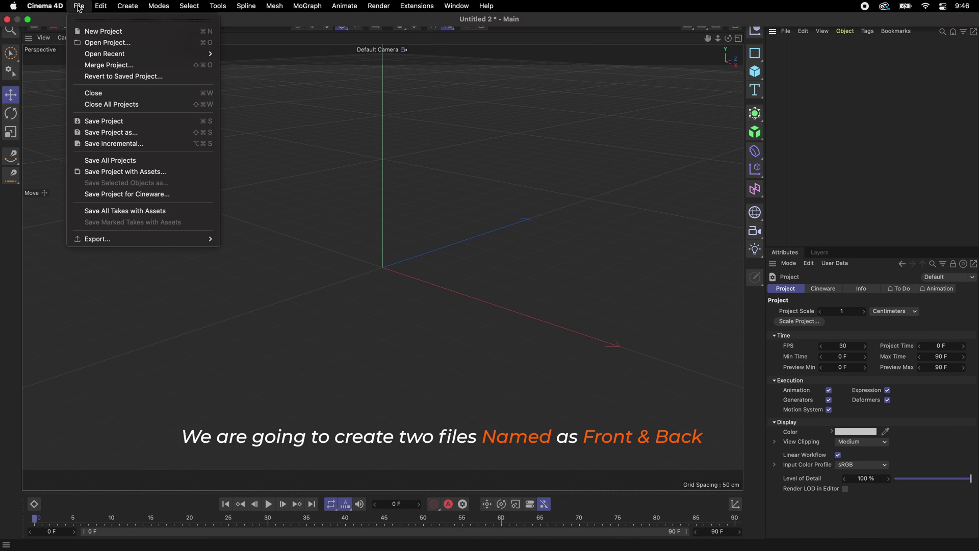
left_click(105, 122)
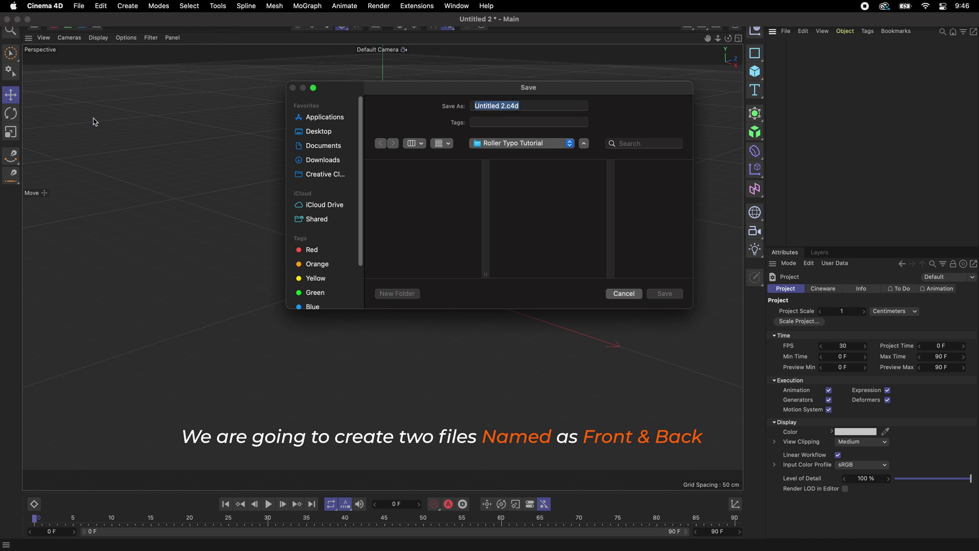
left_click(510, 106)
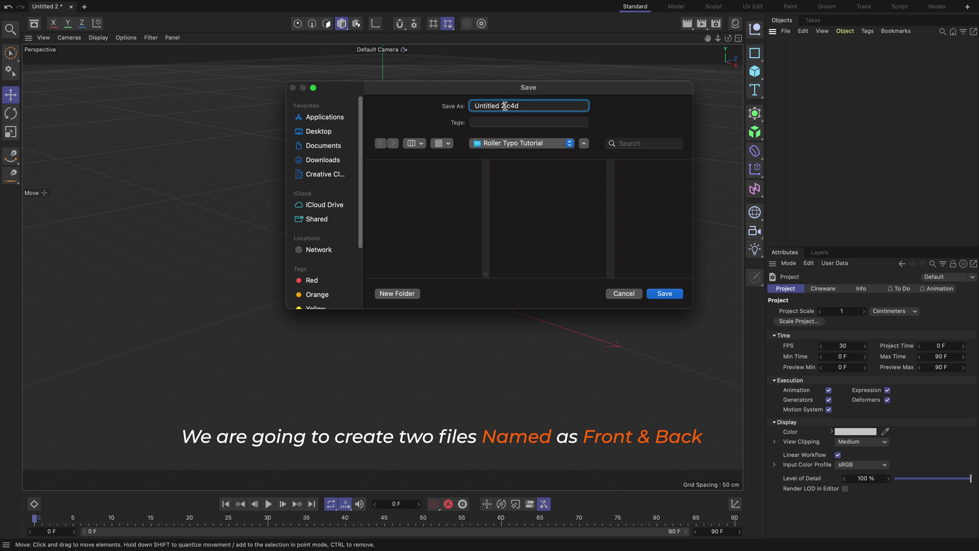
left_click_drag(505, 106, 469, 108)
type("Front")
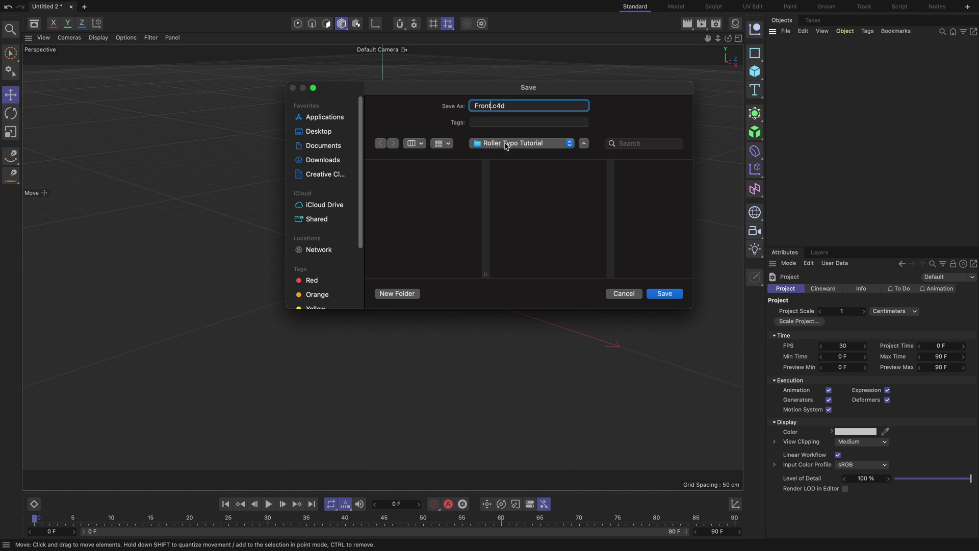
left_click(658, 295)
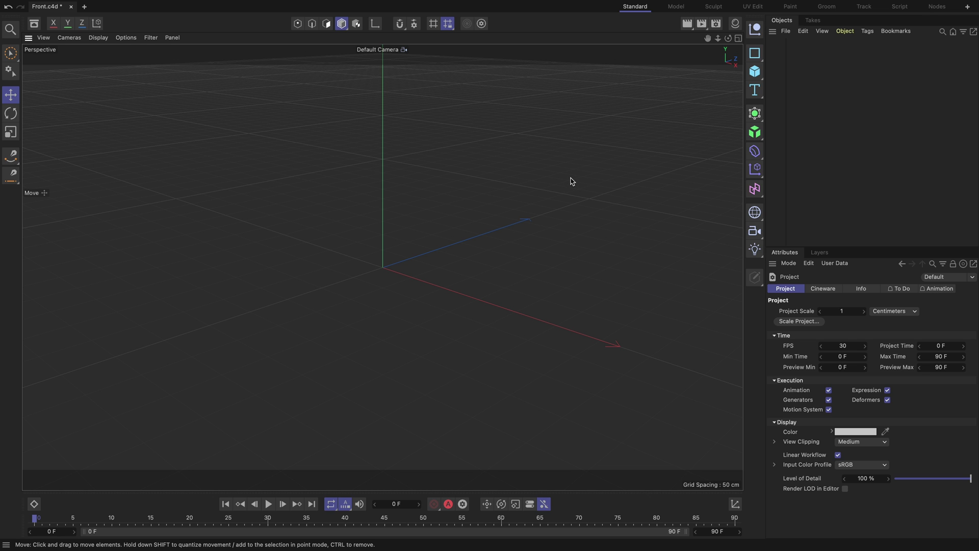
Add a Rectangle spline with Rounding on and a 45 cm radius.
left_click(759, 56)
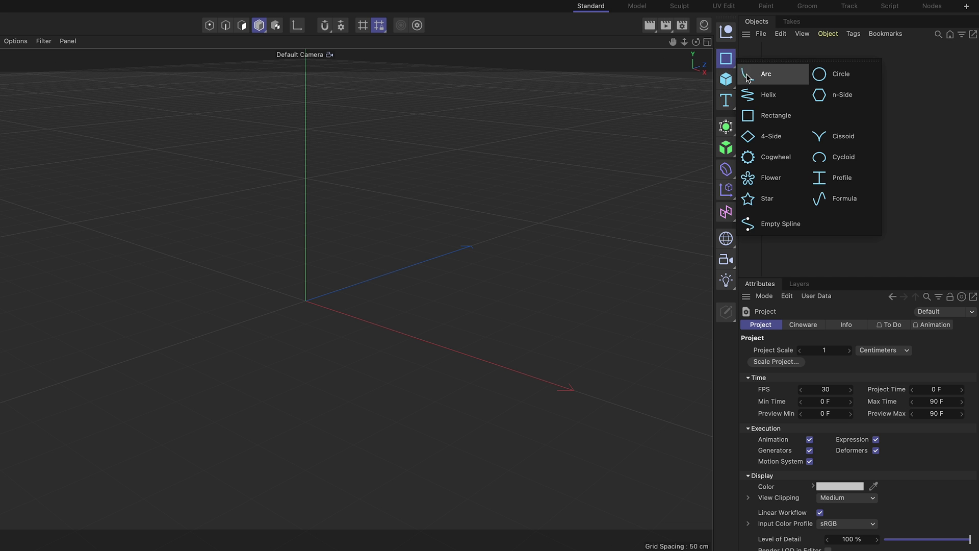
left_click(777, 117)
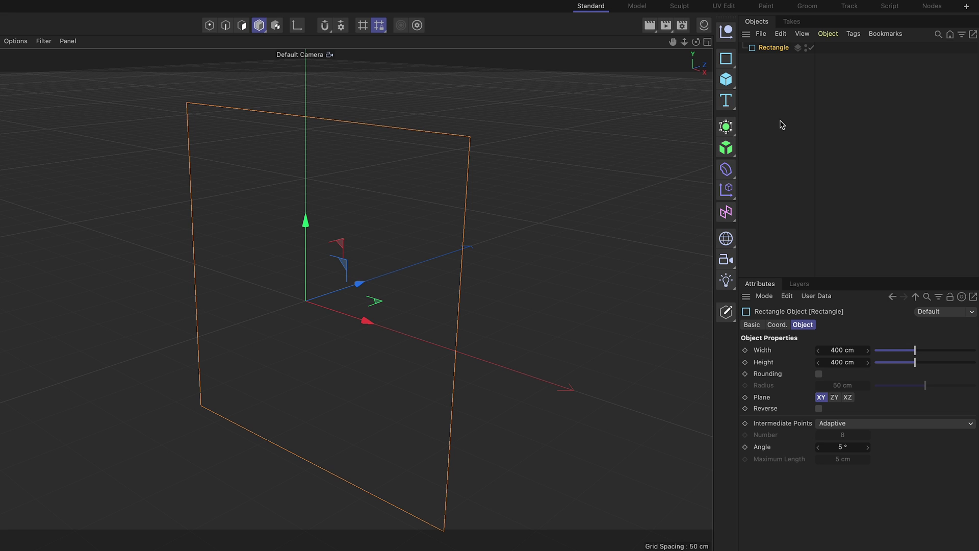
left_click(819, 374)
left_click(840, 386)
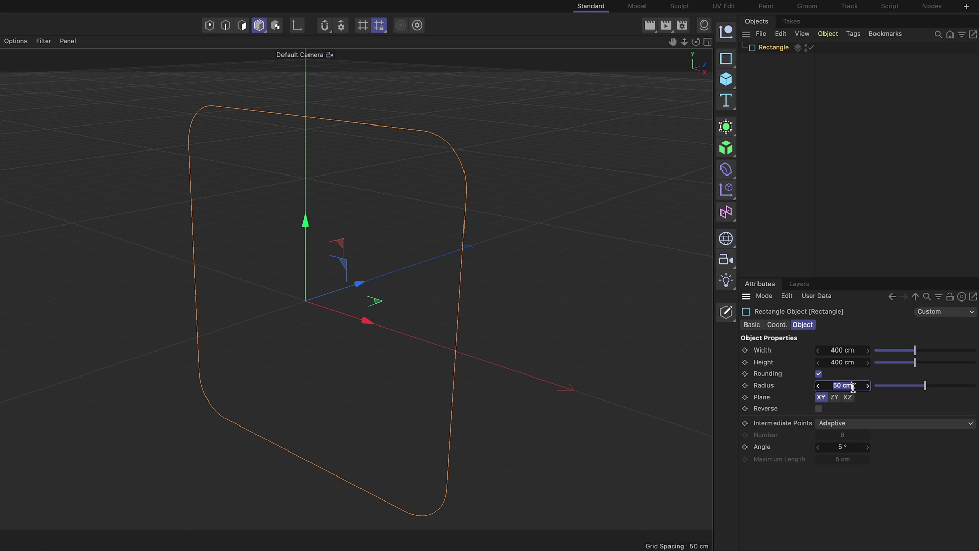
type("45")
key("Return")
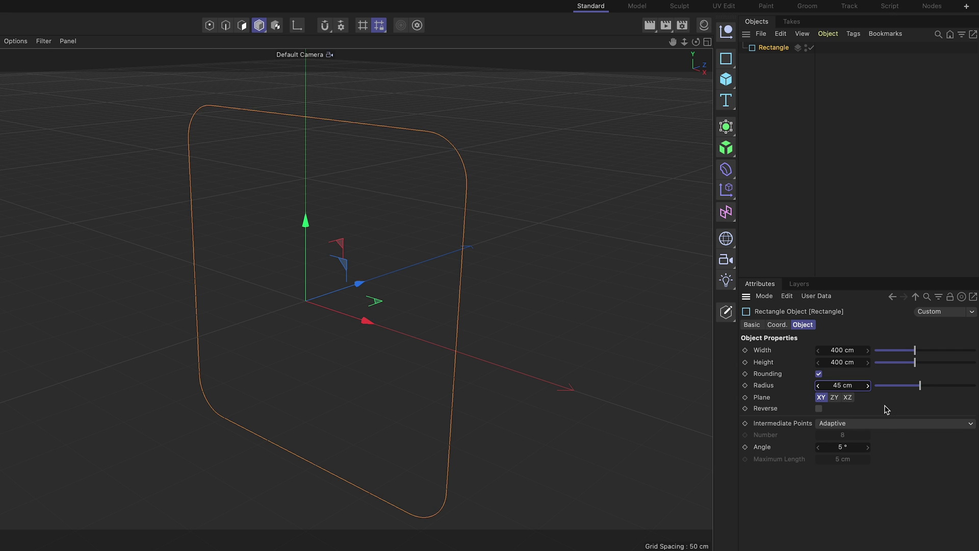
Flatten the rectangle to about 105 cm high and set its width to 600 cm.
mouse_move(914, 366)
left_mouse_down()
mouse_move(885, 368)
mouse_move(935, 352)
left_mouse_up()
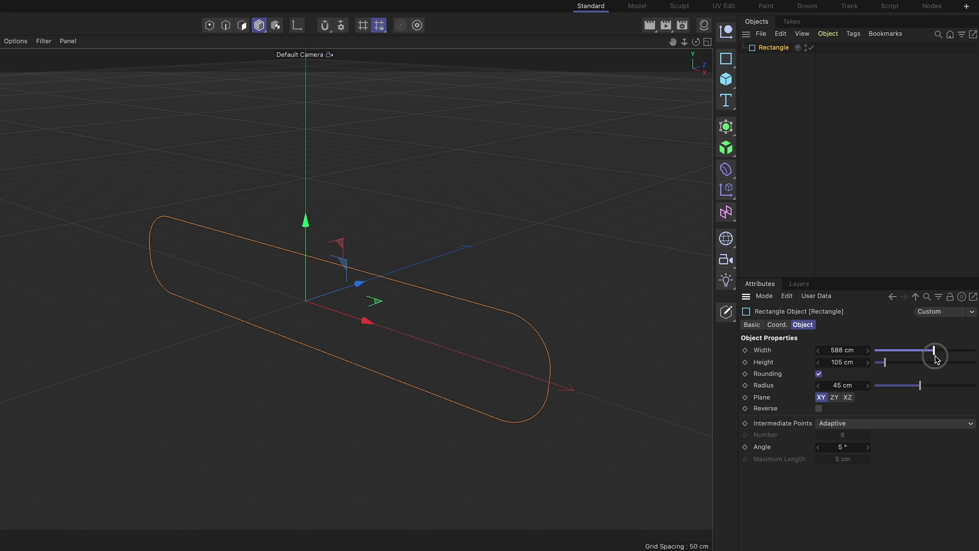
left_click(846, 350)
type("6")
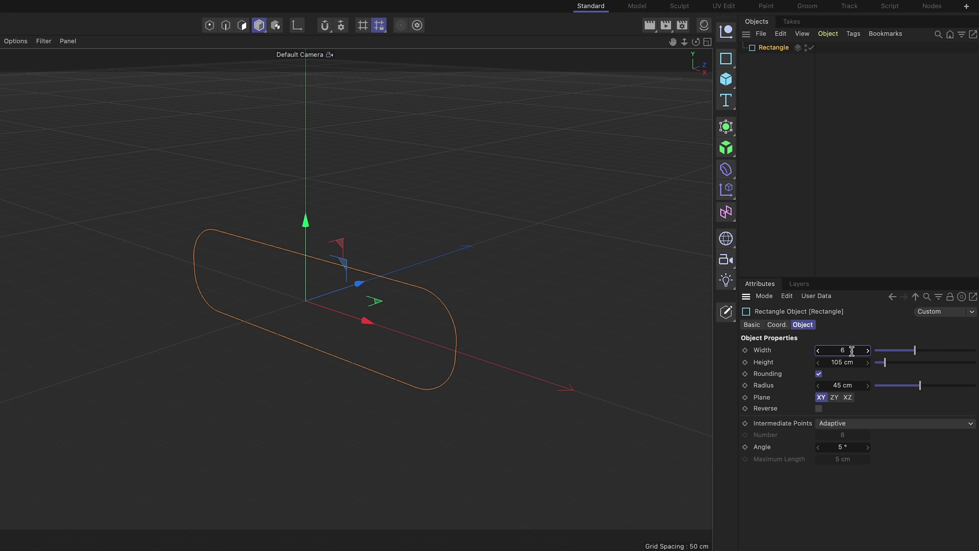
type("00")
key("Return")
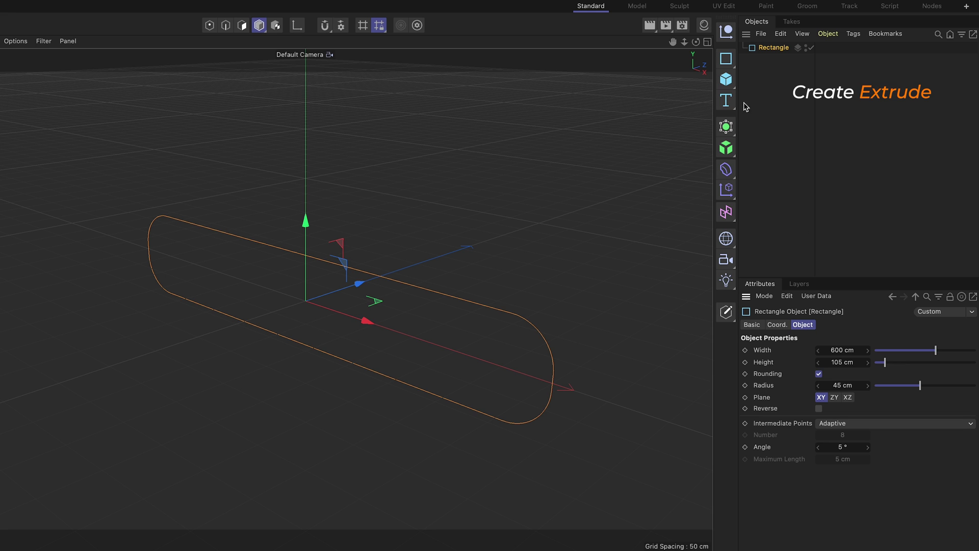
Add an Extrude object and nest the Rectangle spline inside it.
left_click(727, 127)
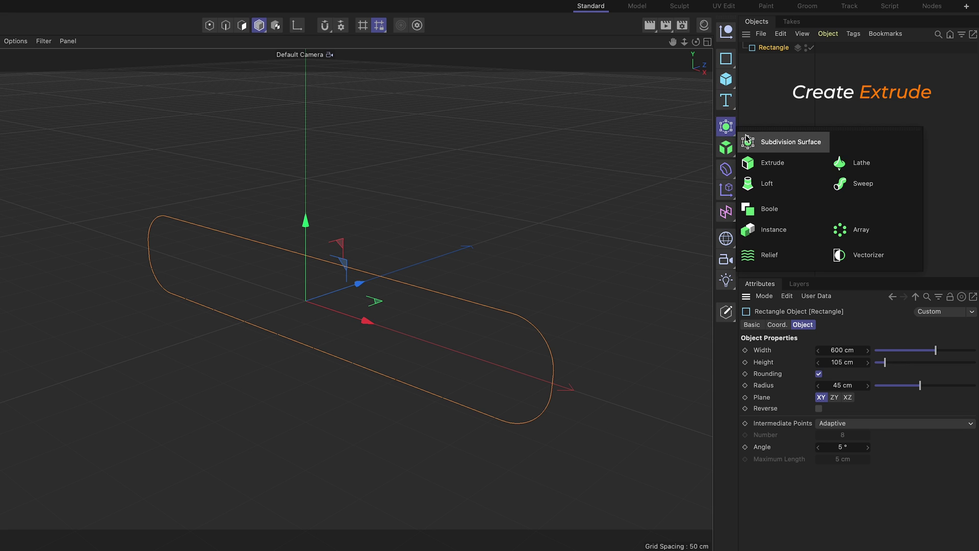
left_click(785, 166)
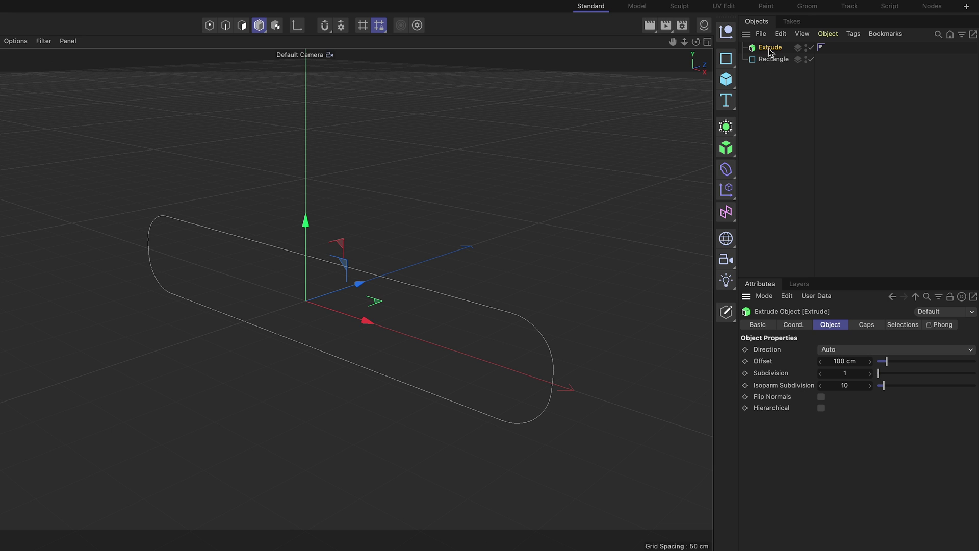
left_click_drag(773, 59, 778, 52)
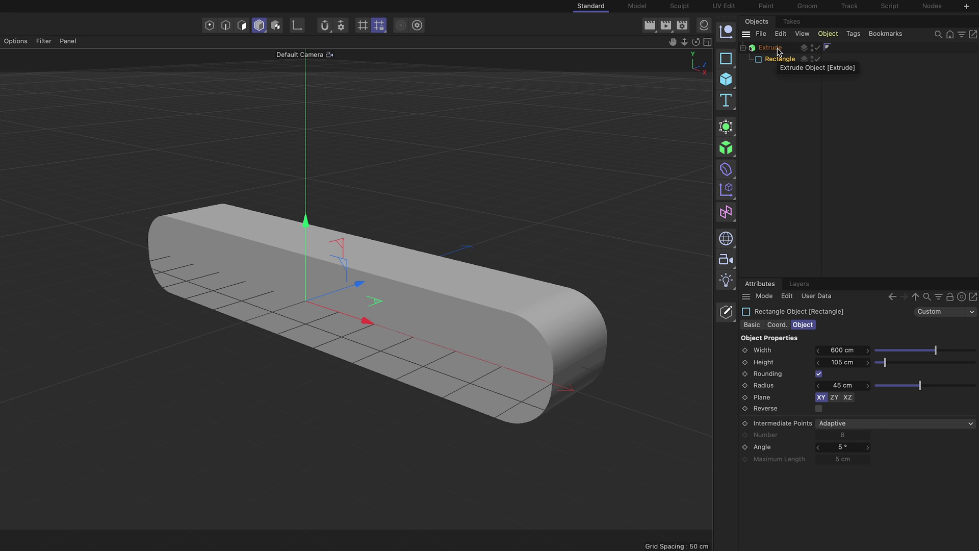
left_click(776, 49)
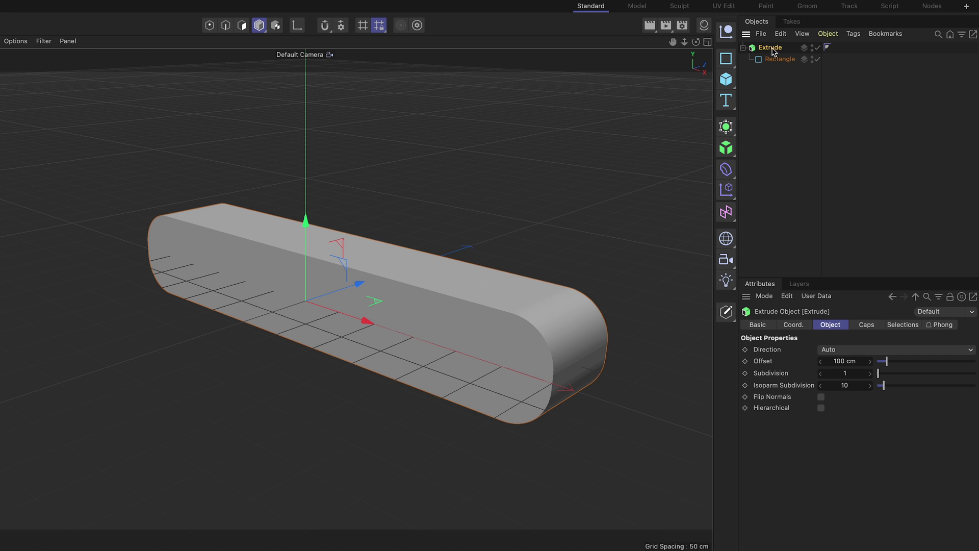
left_click(790, 101)
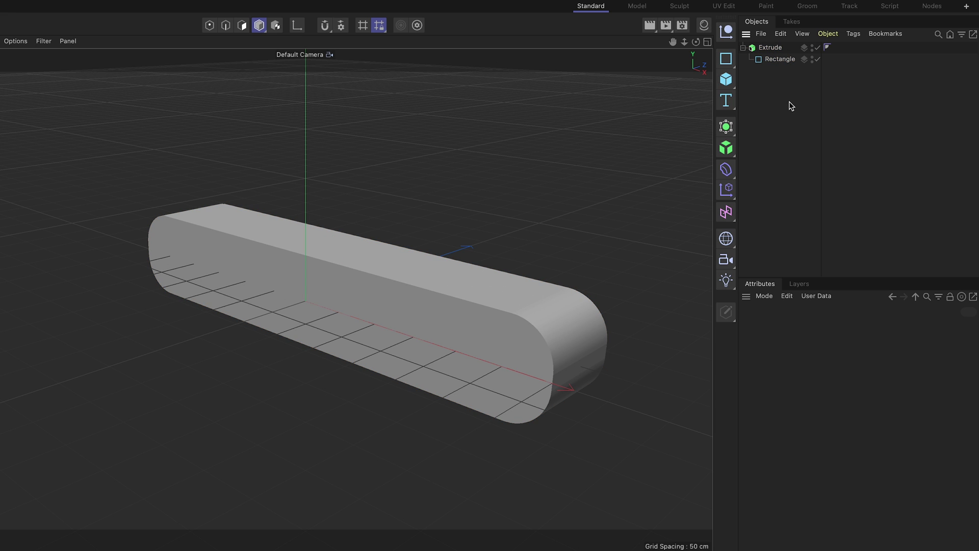
left_click(776, 50)
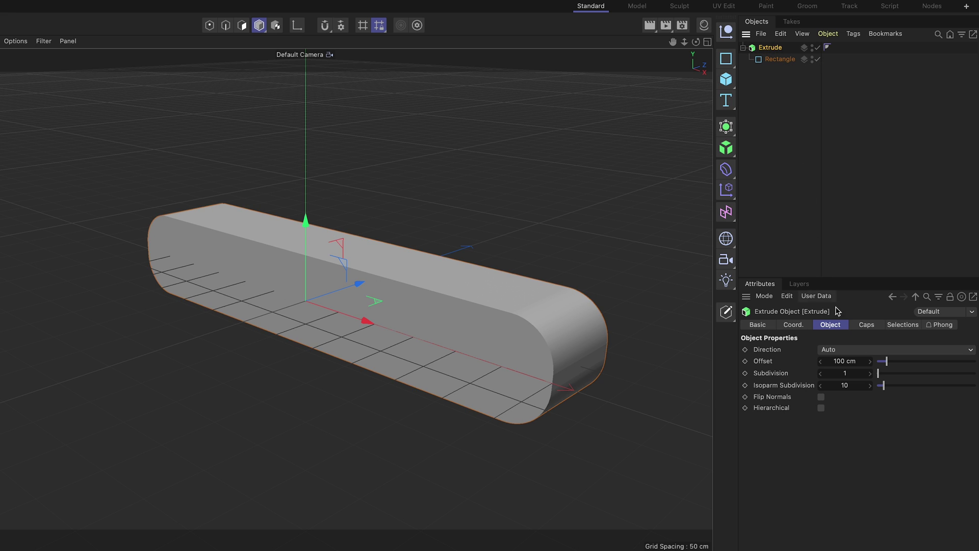
Set the extrusion offset to 400 cm and orbit to view the slab.
left_click_drag(886, 361, 918, 362)
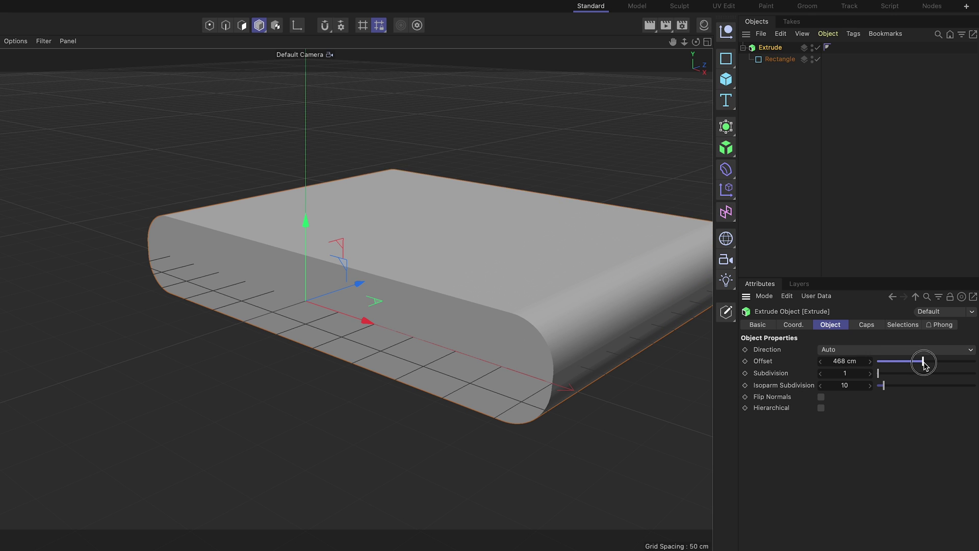
left_click_drag(918, 362, 906, 362)
left_click(858, 362)
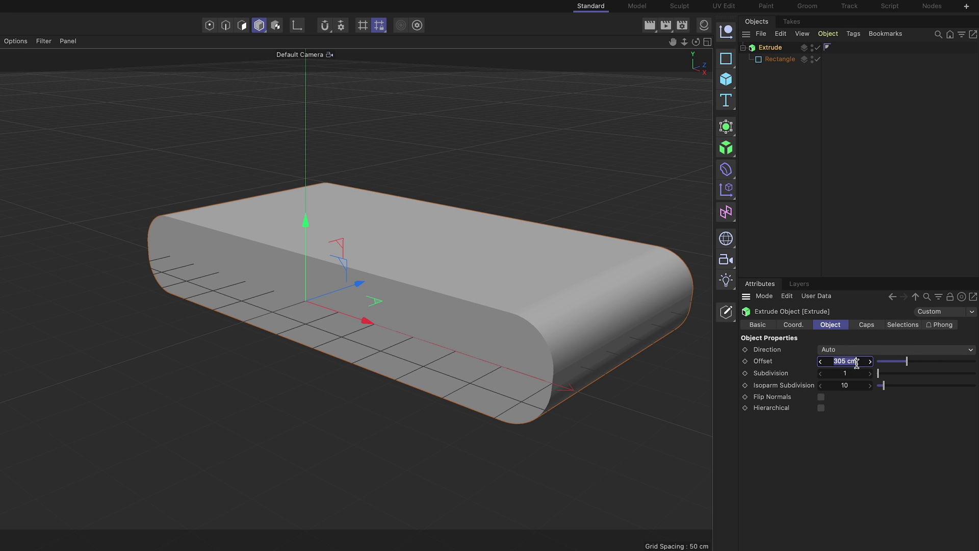
type("400")
key("Return")
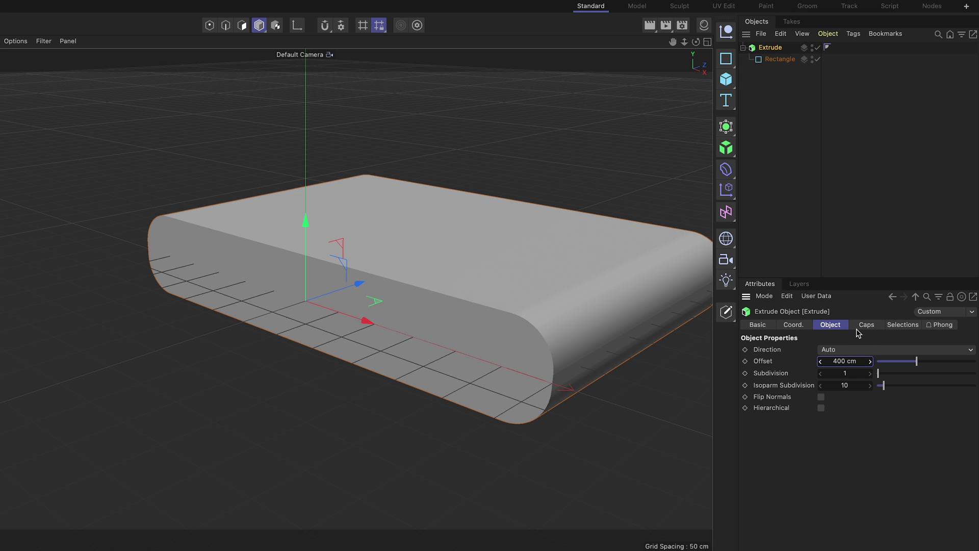
mouse_move(563, 296)
left_mouse_down("alt")
mouse_move(427, 291)
mouse_move(463, 271)
left_mouse_up("alt")
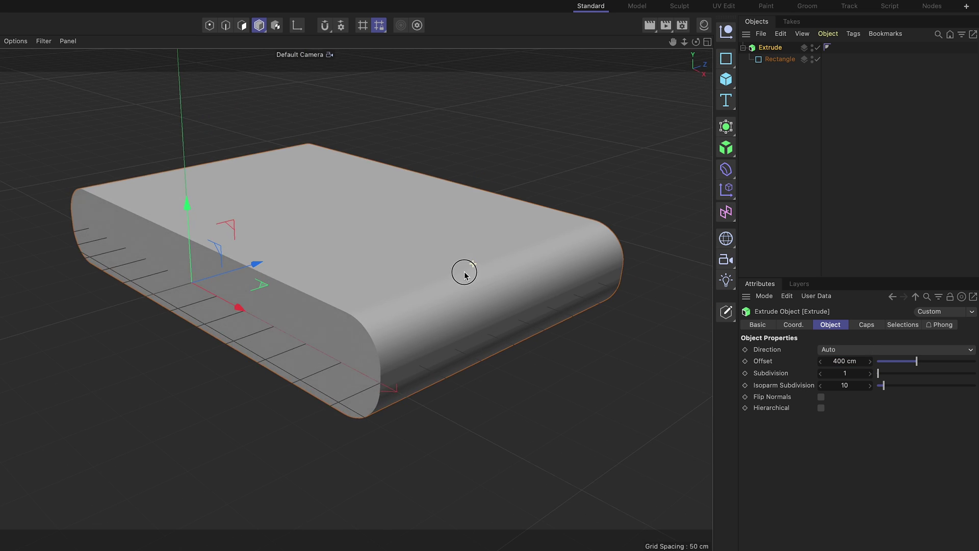
Uncheck Start Cap and End Cap in the Extrude's Caps tab and inspect the open band.
left_click(873, 326)
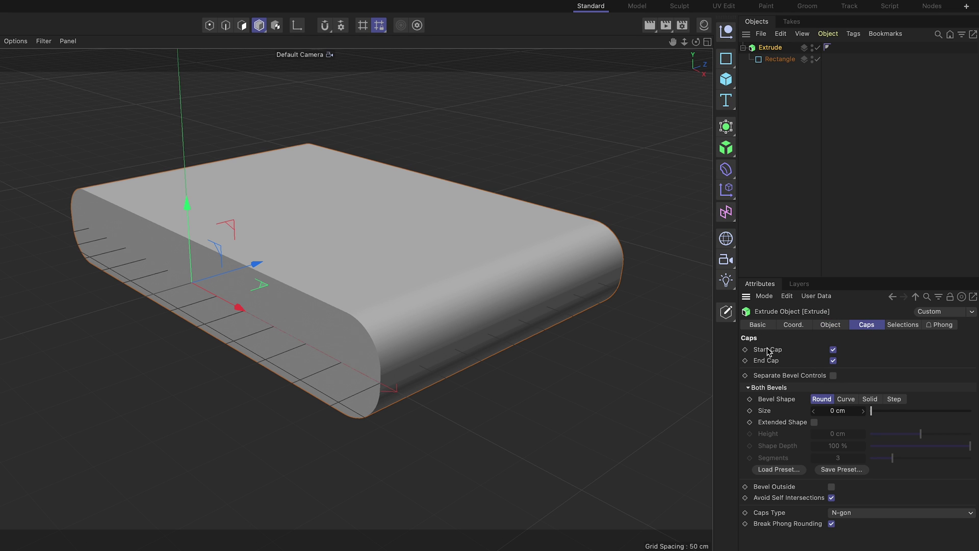
left_click(833, 349)
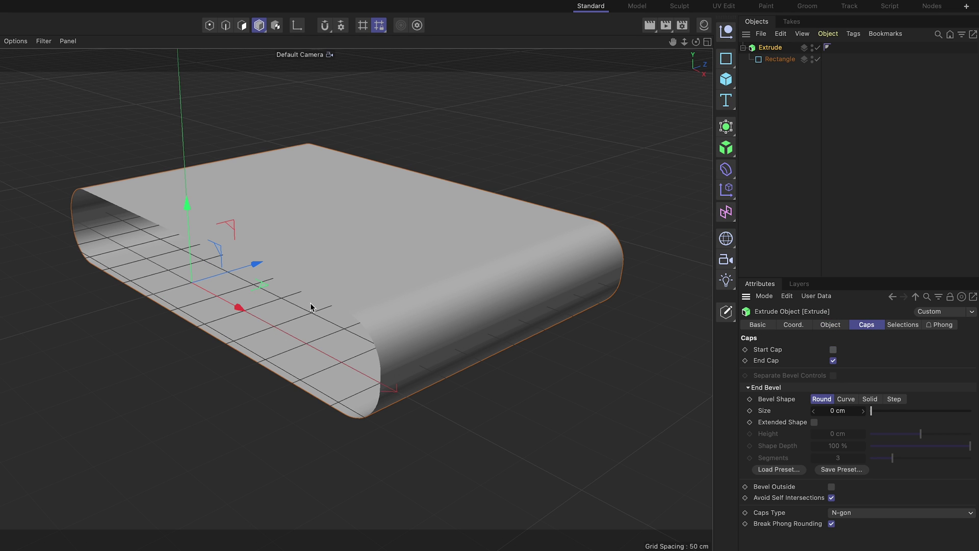
left_click_drag(525, 282, 434, 264, "alt")
left_click(833, 361)
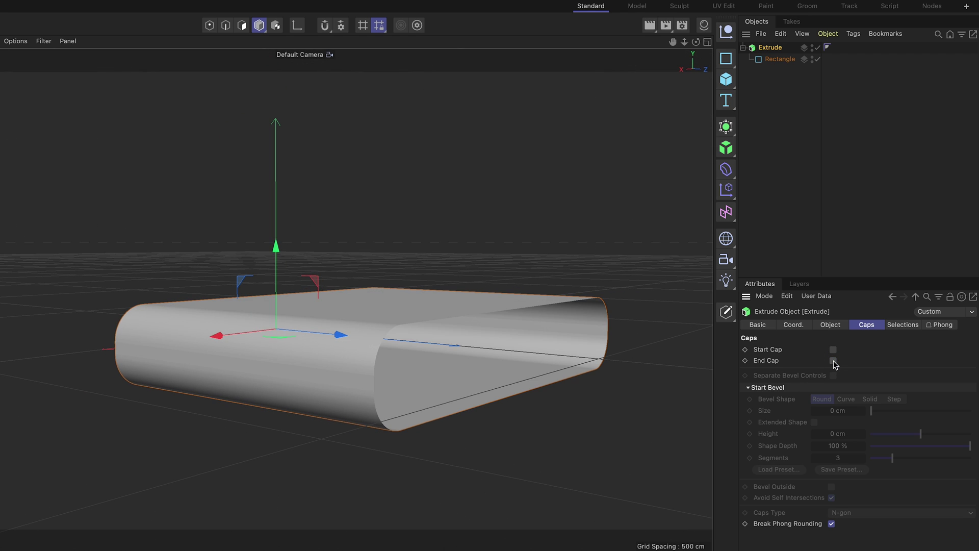
mouse_move(561, 403)
left_mouse_down("alt")
mouse_move(499, 409)
mouse_move(612, 409)
left_mouse_up("alt")
scroll(463, 400, "up", 5)
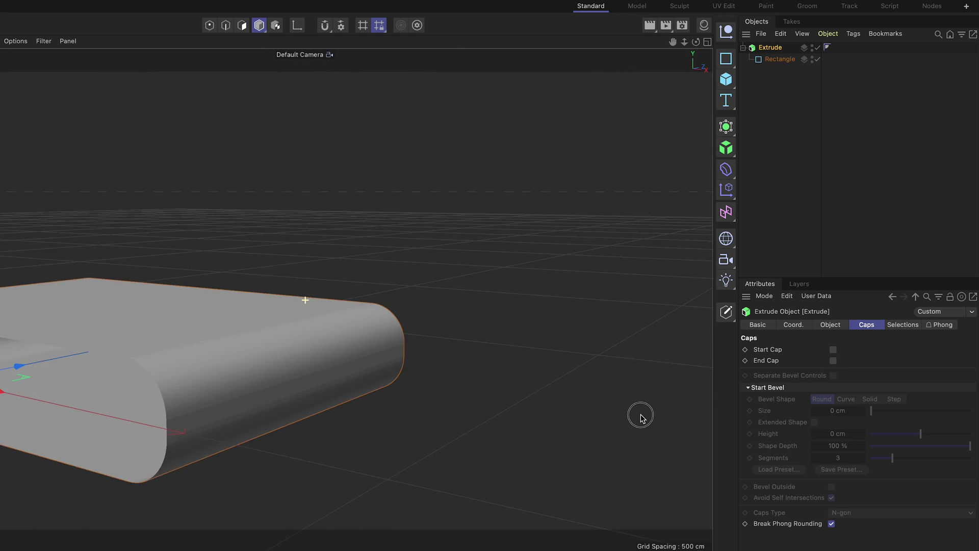
left_click(826, 327)
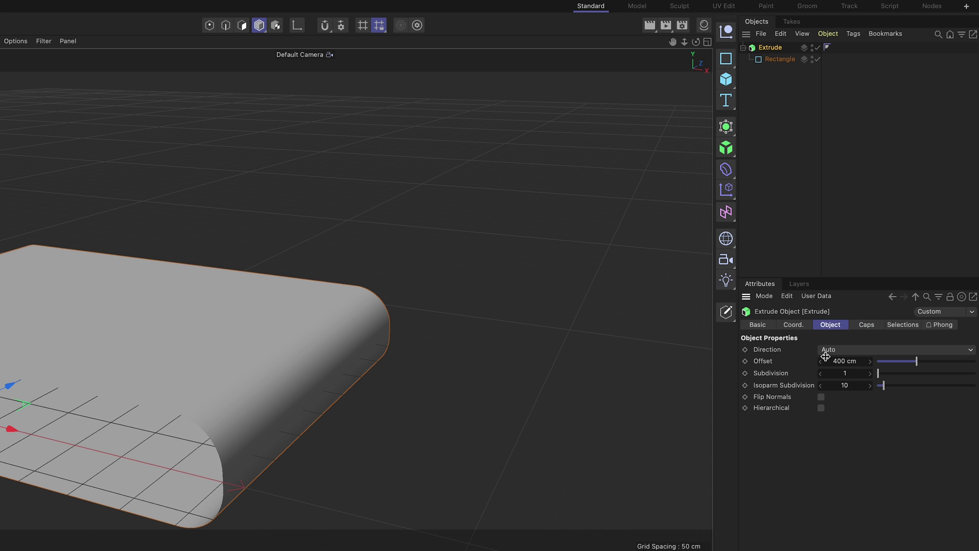
scroll(256, 276, "down", 5)
left_click_drag(459, 207, 388, 274, "alt")
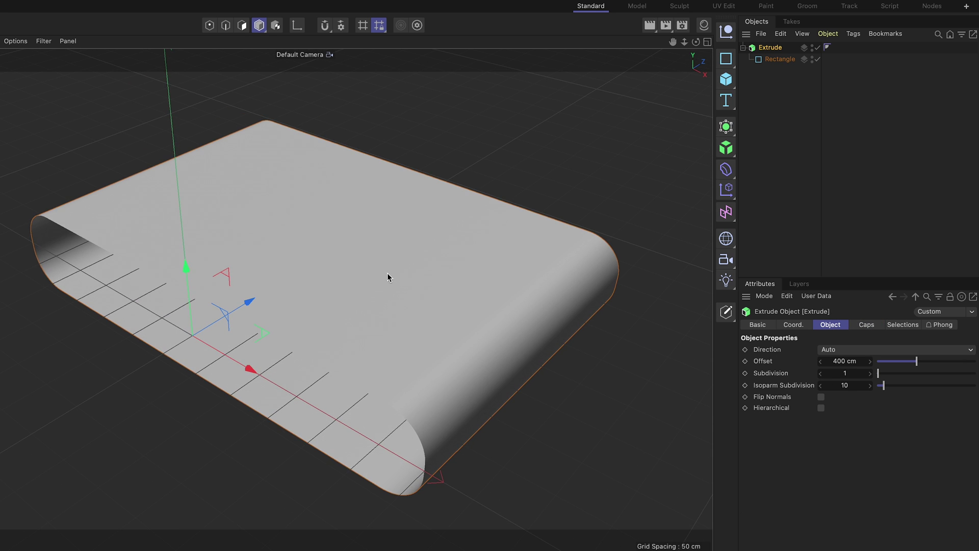
left_click_drag(476, 271, 443, 268, "alt")
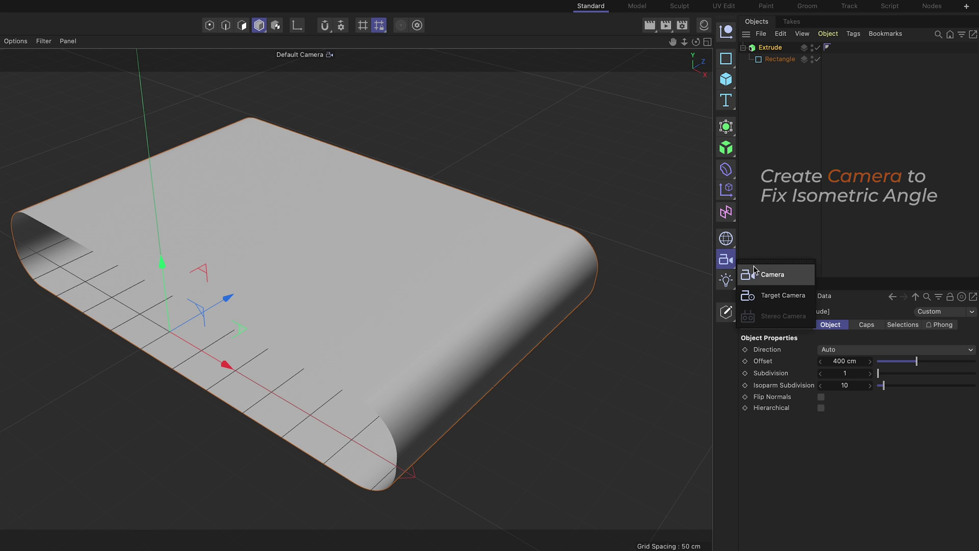
Add a camera, view through it, set a 120 mm focal length and orbit to an isometric angle.
left_click_drag(735, 271, 791, 278)
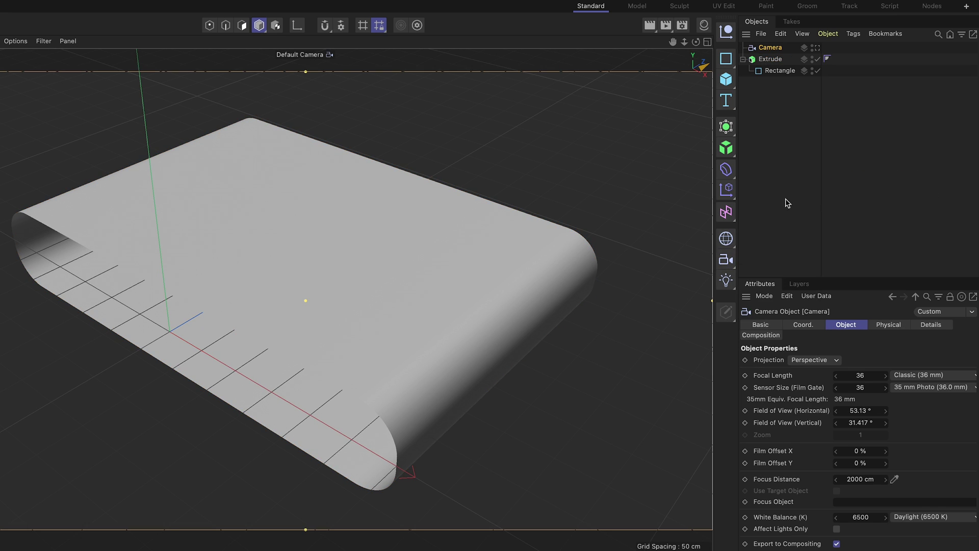
left_click(817, 48)
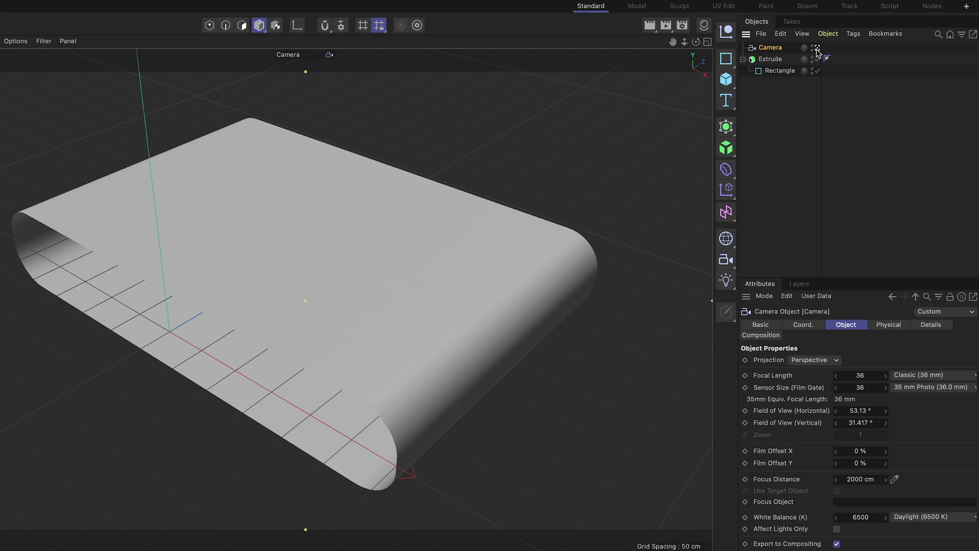
left_click(858, 377)
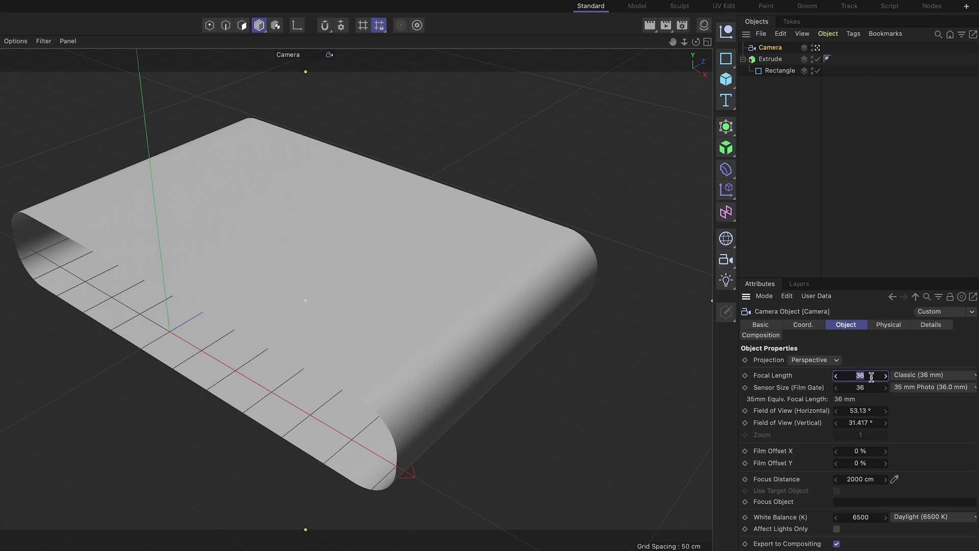
type("120")
key("Return")
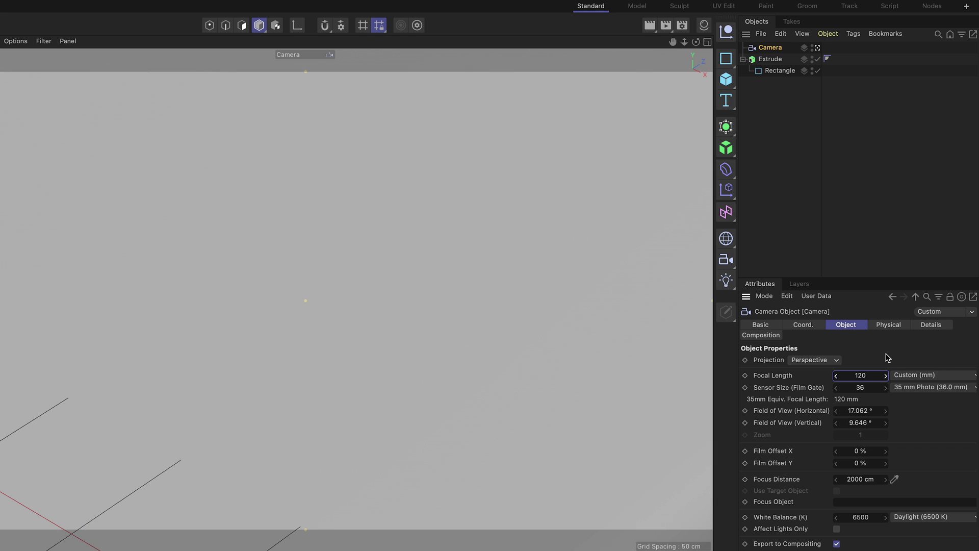
scroll(246, 327, "down", 5)
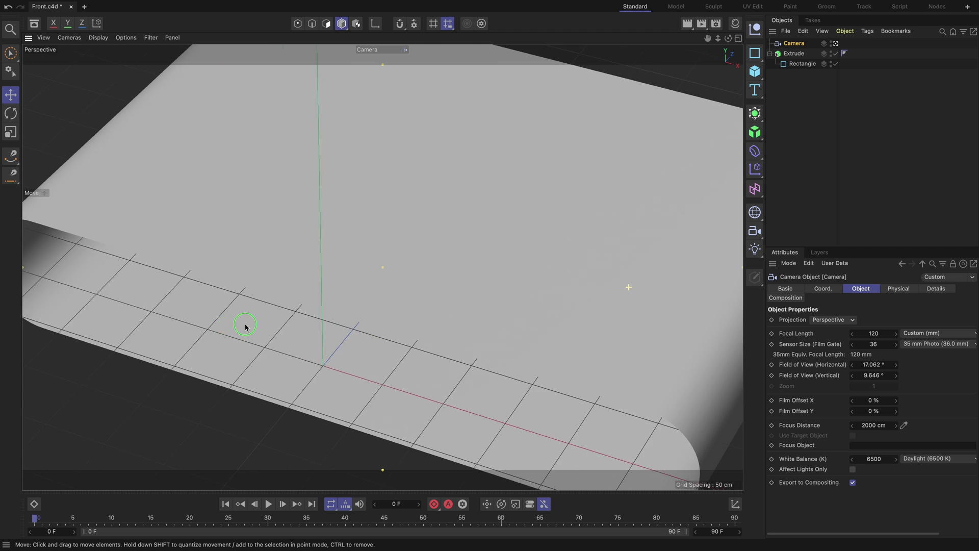
scroll(497, 278, "down", 5)
mouse_move(391, 292)
left_mouse_down()
mouse_move(498, 279)
mouse_move(506, 303)
mouse_move(479, 369)
mouse_move(502, 298)
mouse_move(485, 231)
left_mouse_up()
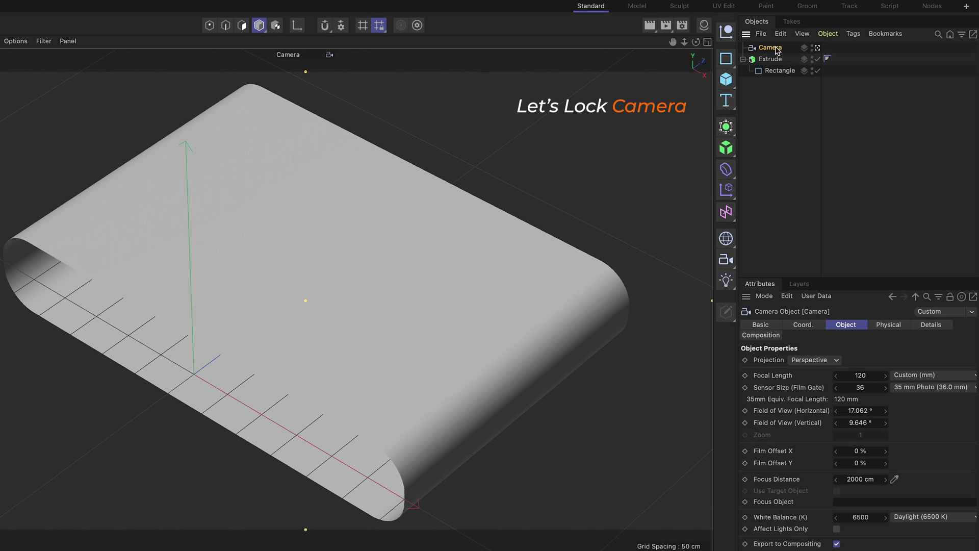
Lock the Camera with a Protection tag from Rigging Tags.
right_click(776, 49)
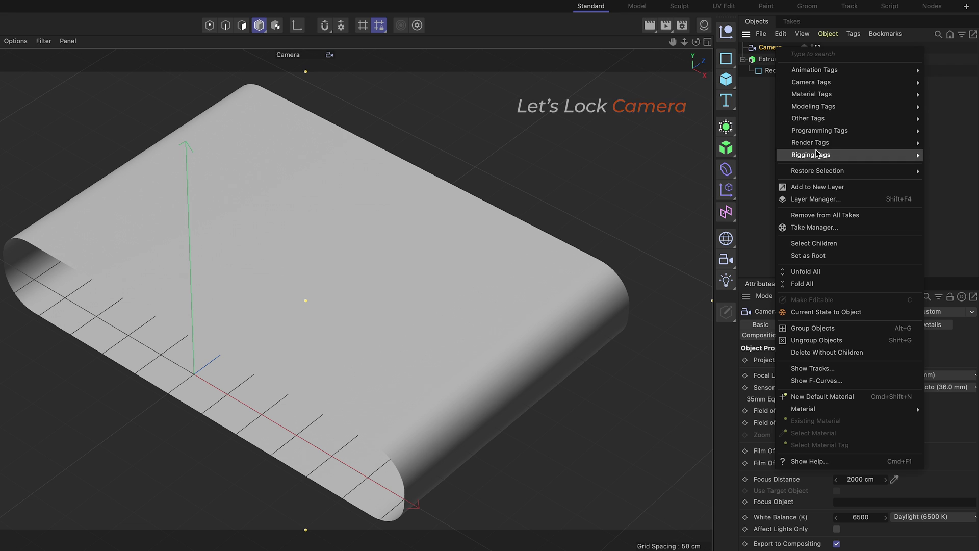
mouse_move(811, 154)
left_click(764, 166)
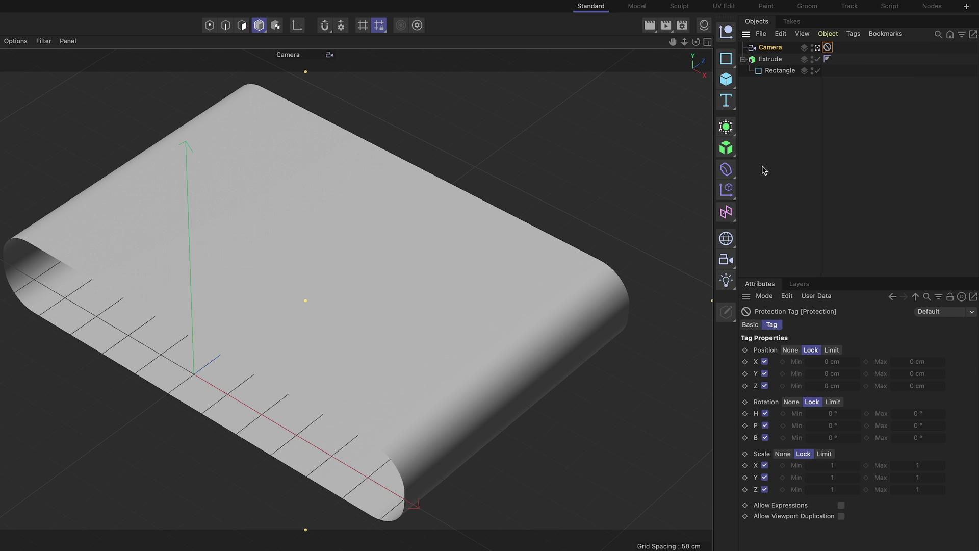
left_click(874, 135)
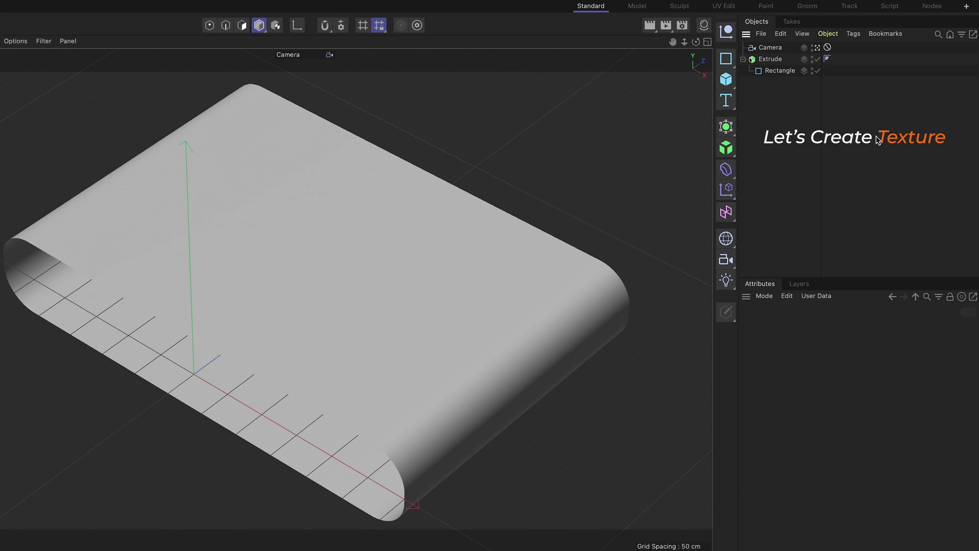
Create a new PBR material with Reflectance off and Luminance on.
left_click(704, 25)
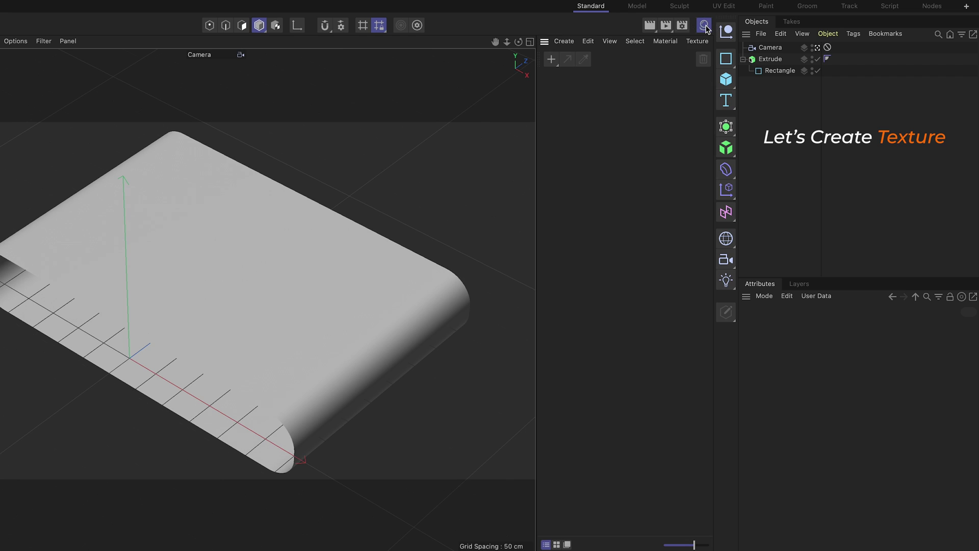
left_click(563, 41)
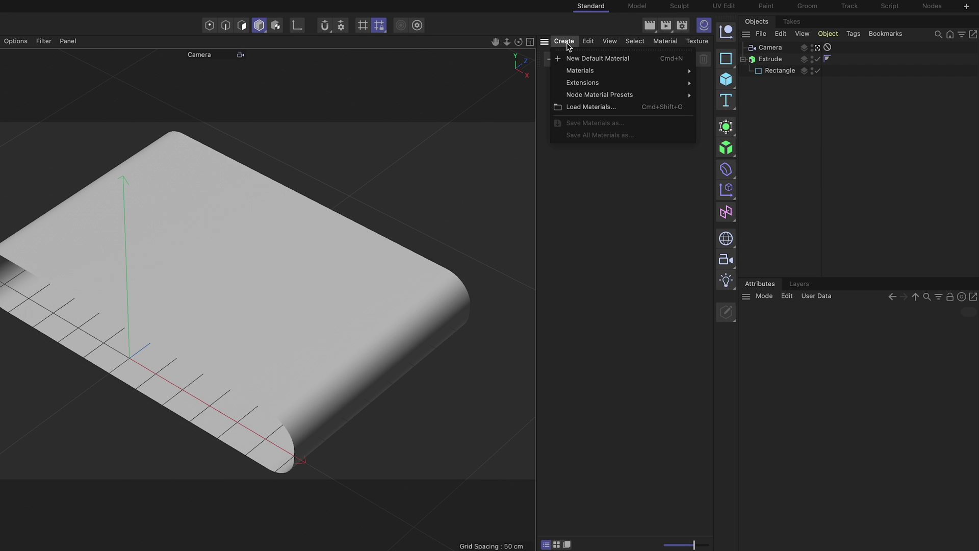
mouse_move(587, 72)
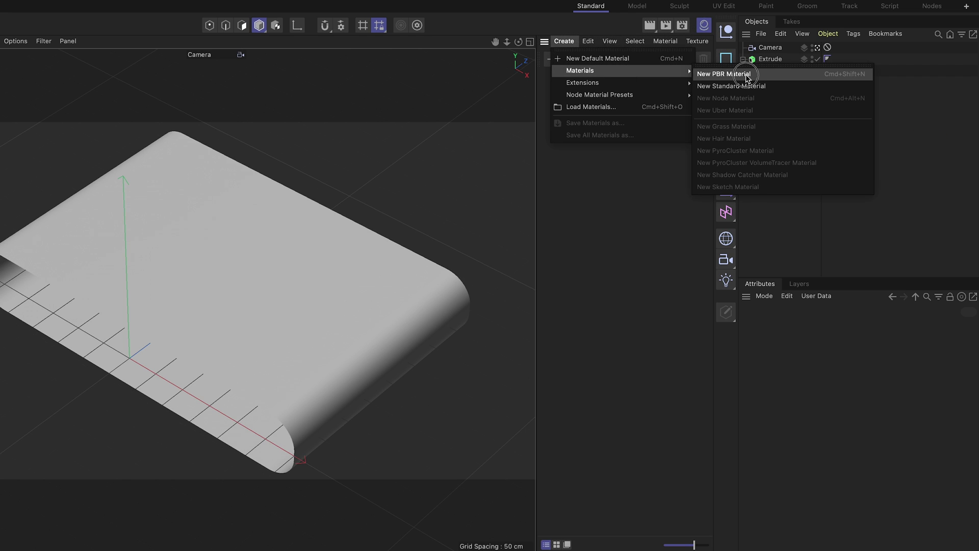
left_click(741, 75)
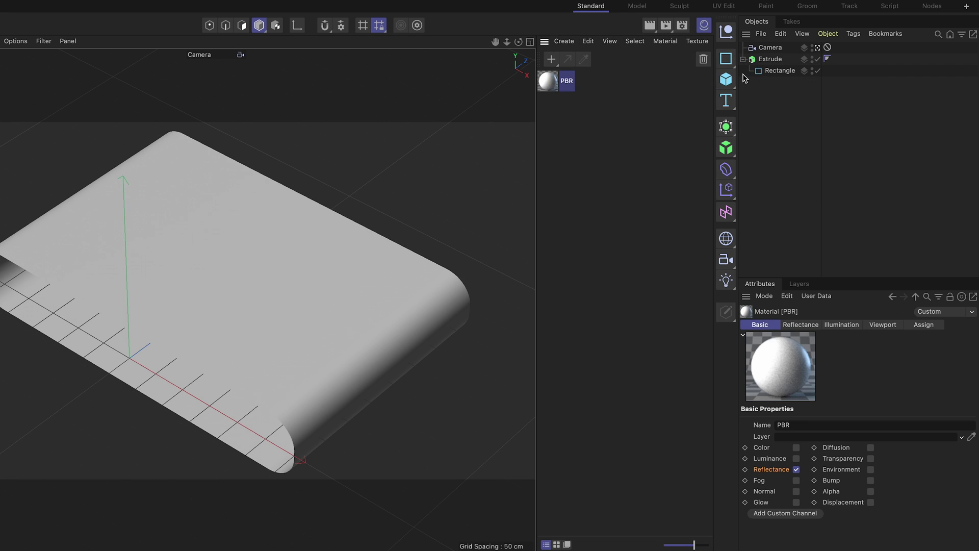
left_click(796, 469)
left_click(796, 459)
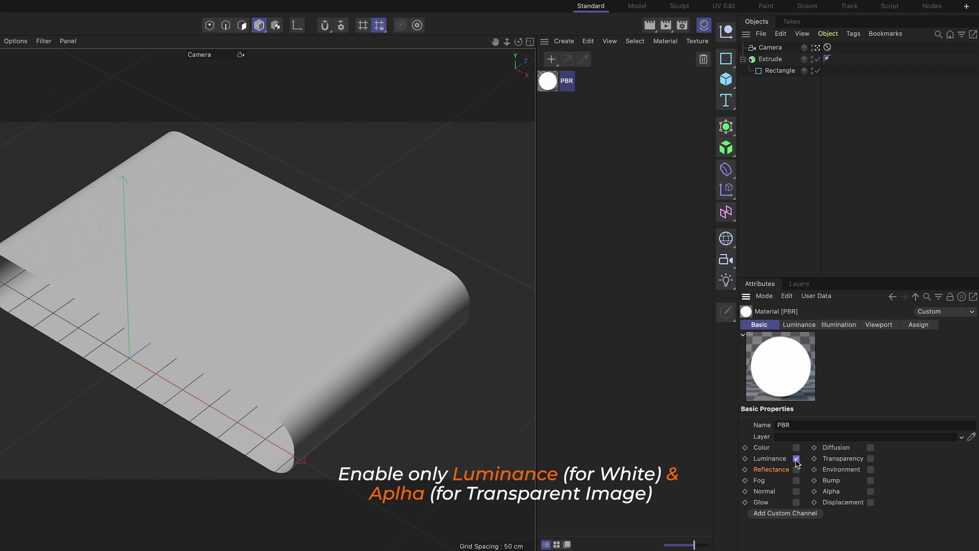
Enable Alpha and load You-can-do-this_Tut_Text.png as its texture, copying it into the project.
left_click(871, 491)
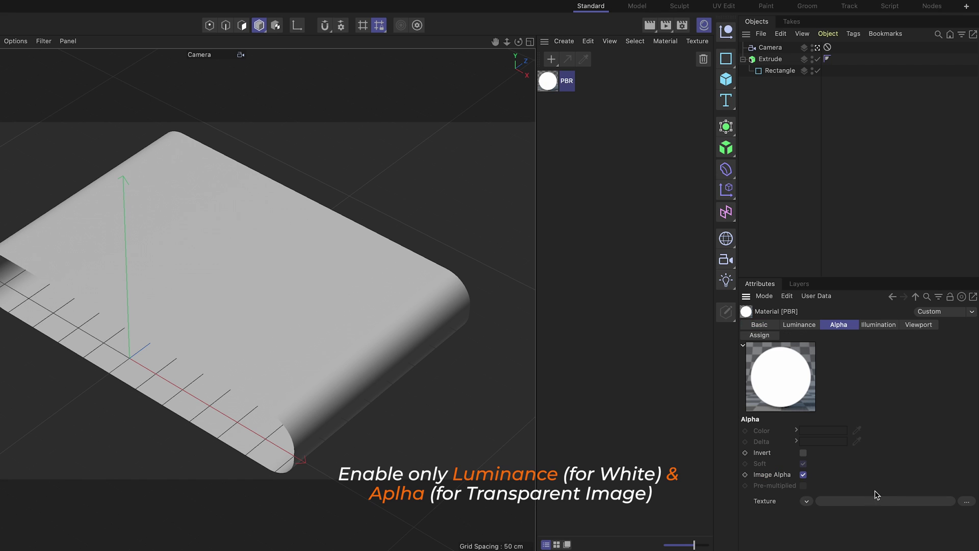
left_click(966, 501)
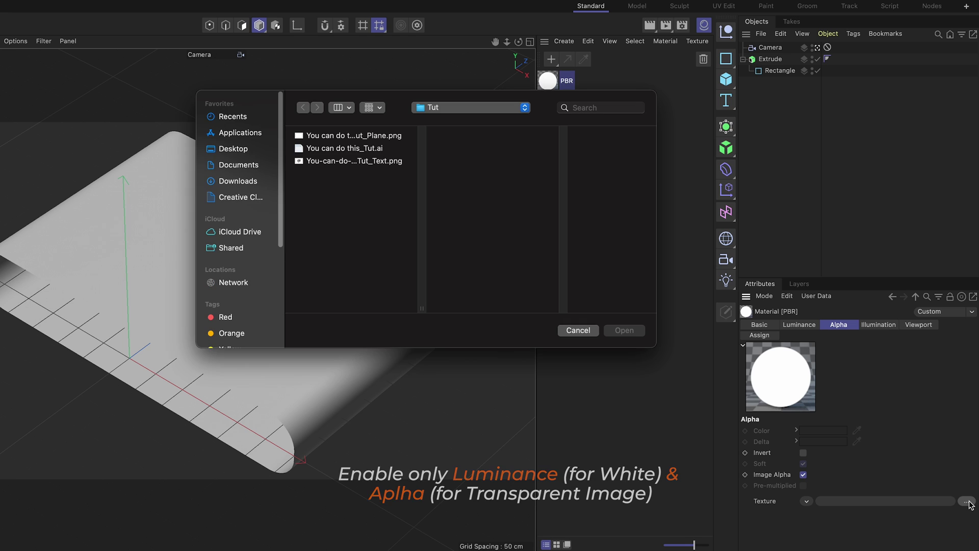
left_click(372, 161)
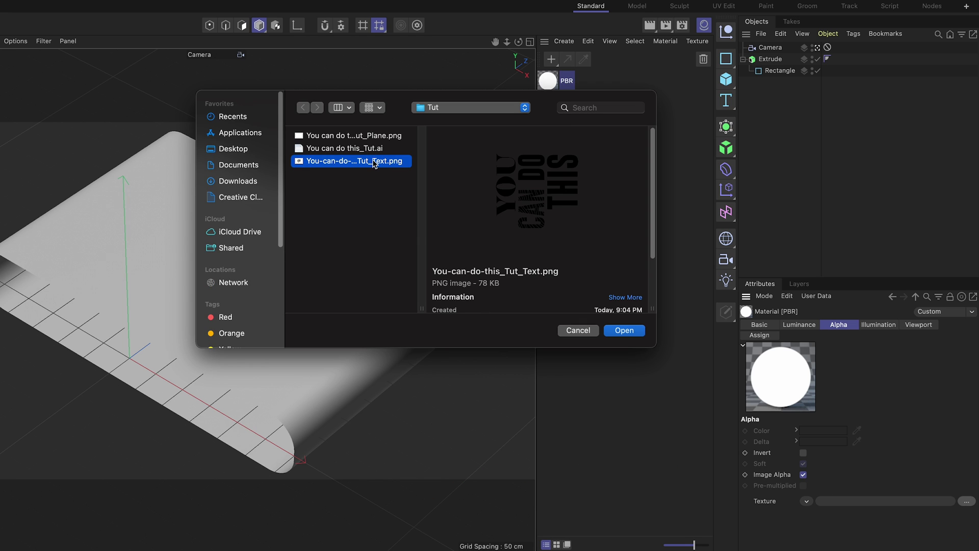
left_click(627, 331)
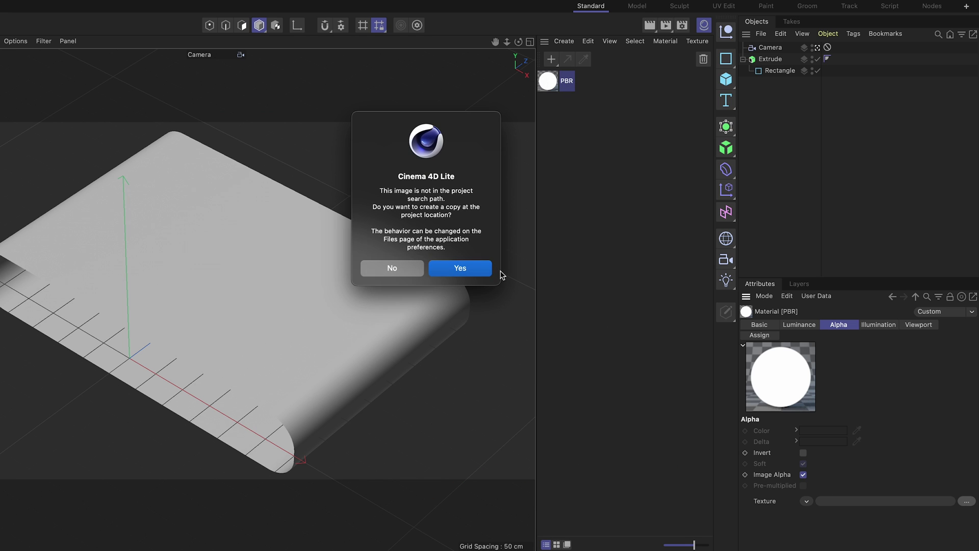
left_click(460, 269)
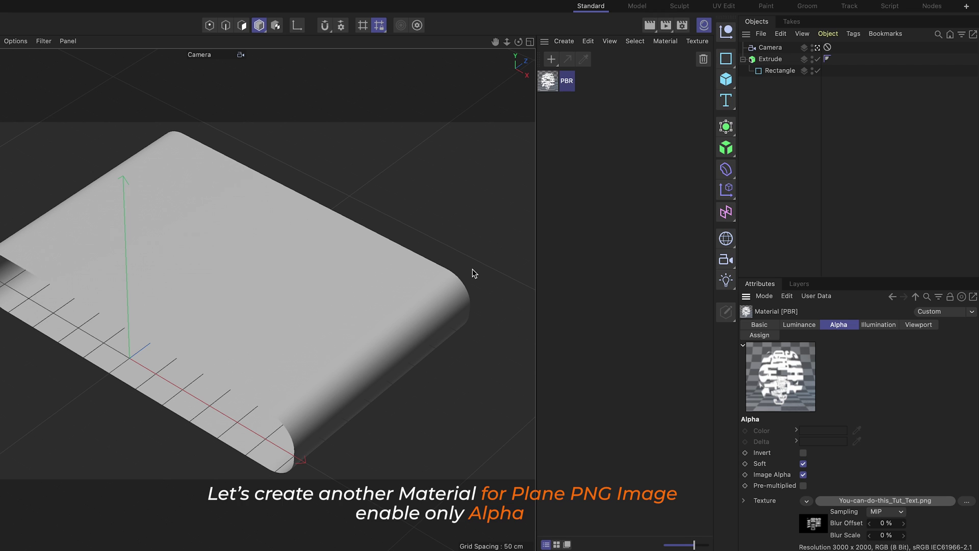
Create a second PBR material with Reflectance off and Alpha on.
left_click(632, 196)
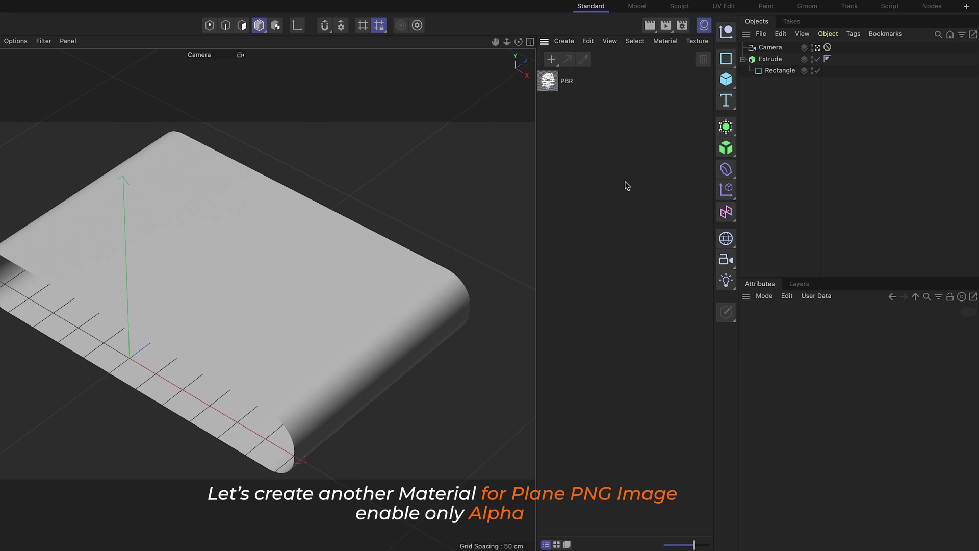
left_click(562, 42)
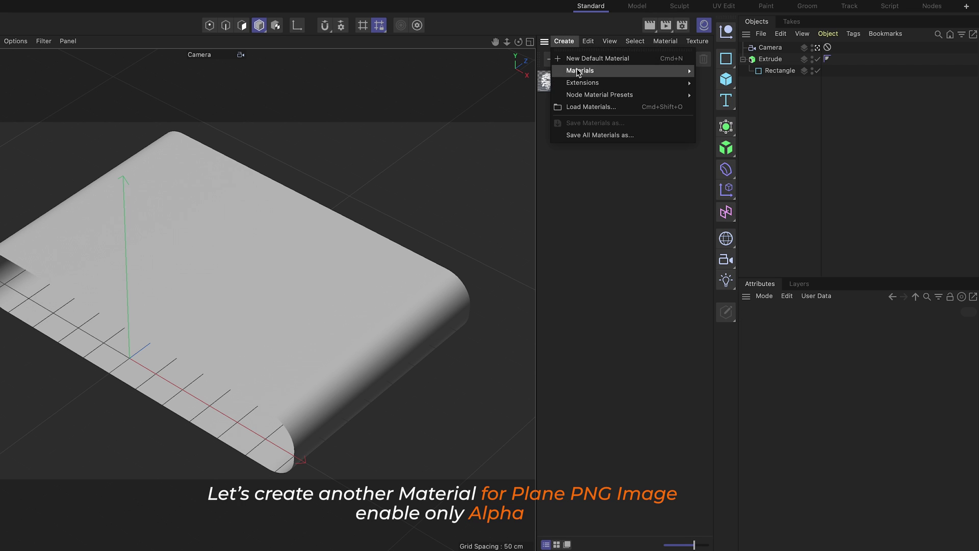
mouse_move(581, 71)
left_click(714, 72)
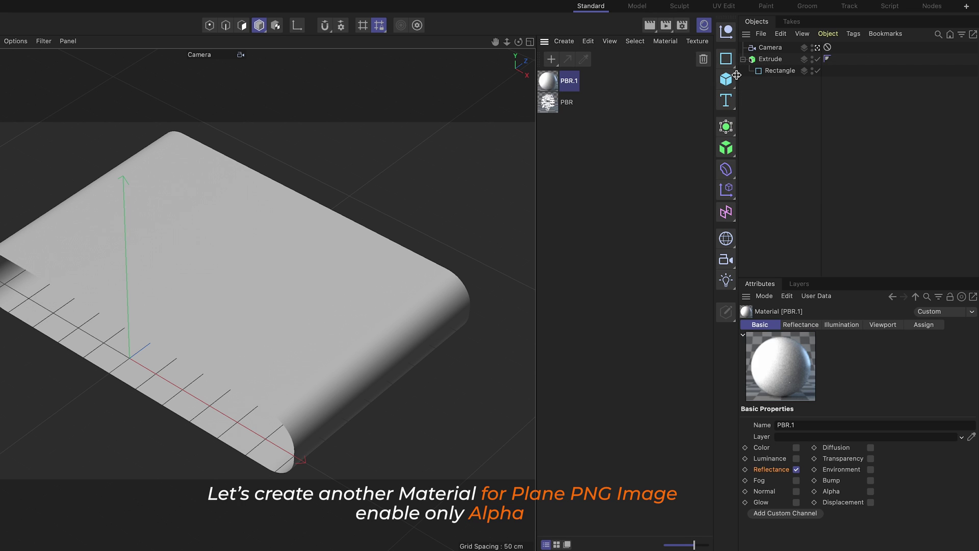
left_click(797, 471)
left_click(870, 492)
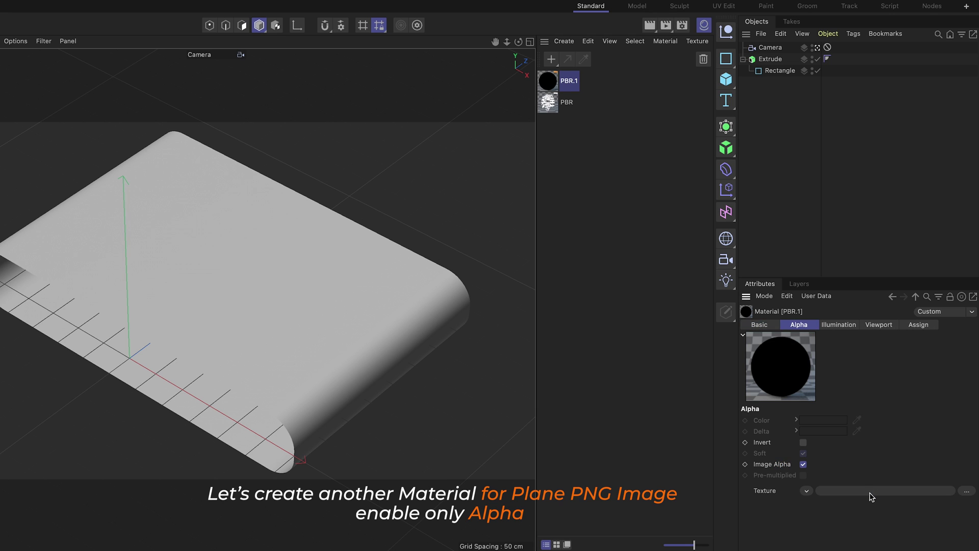
Load You can do this_Tut_Plane.png as its alpha texture, copying it into the project.
left_click(967, 491)
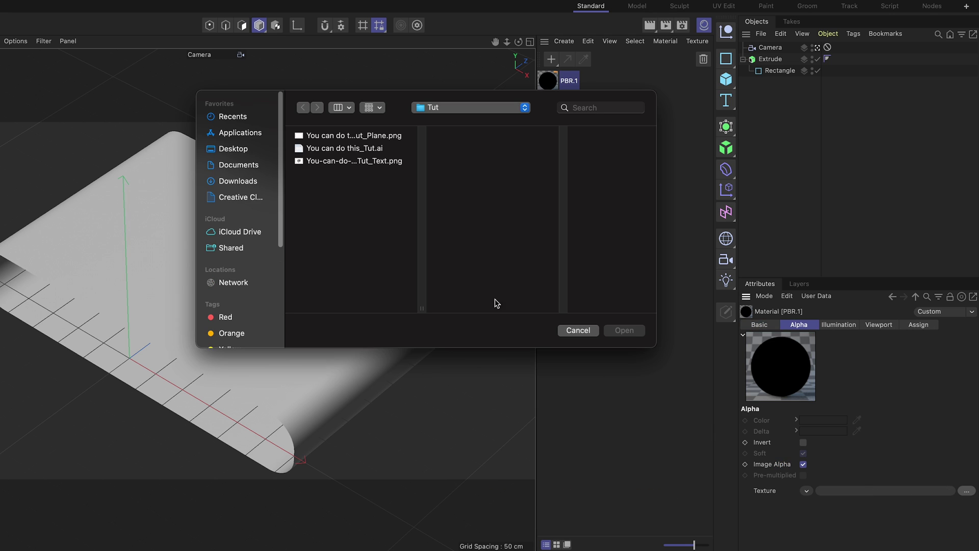
left_click(391, 137)
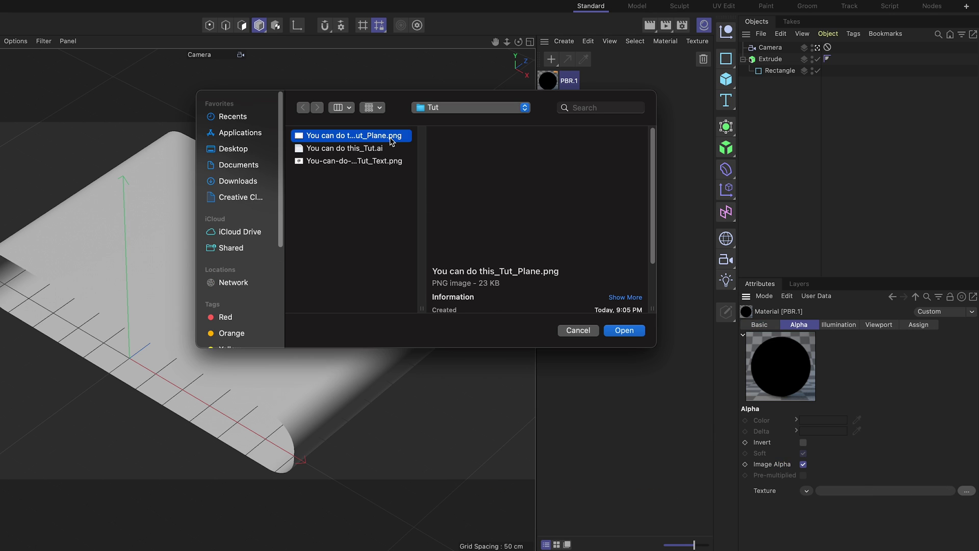
left_click(630, 331)
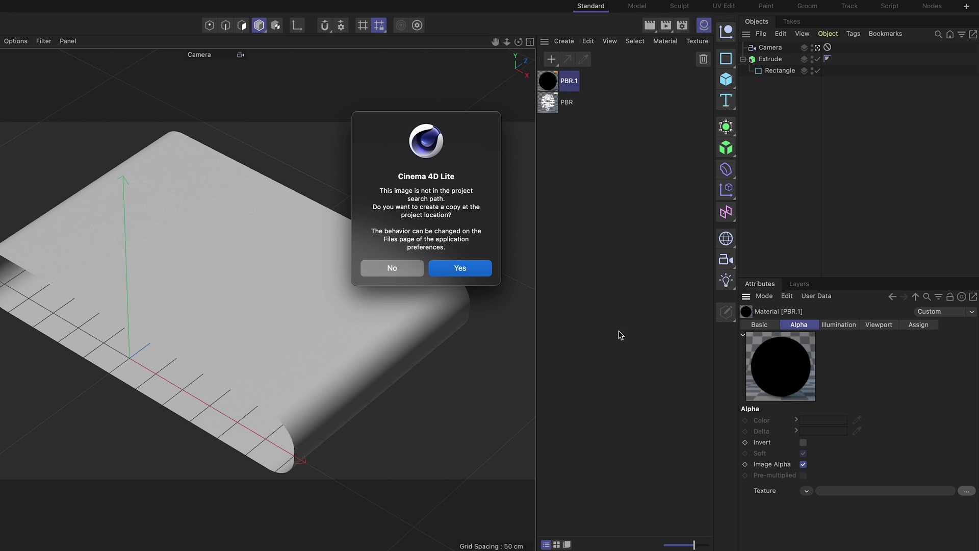
left_click(473, 272)
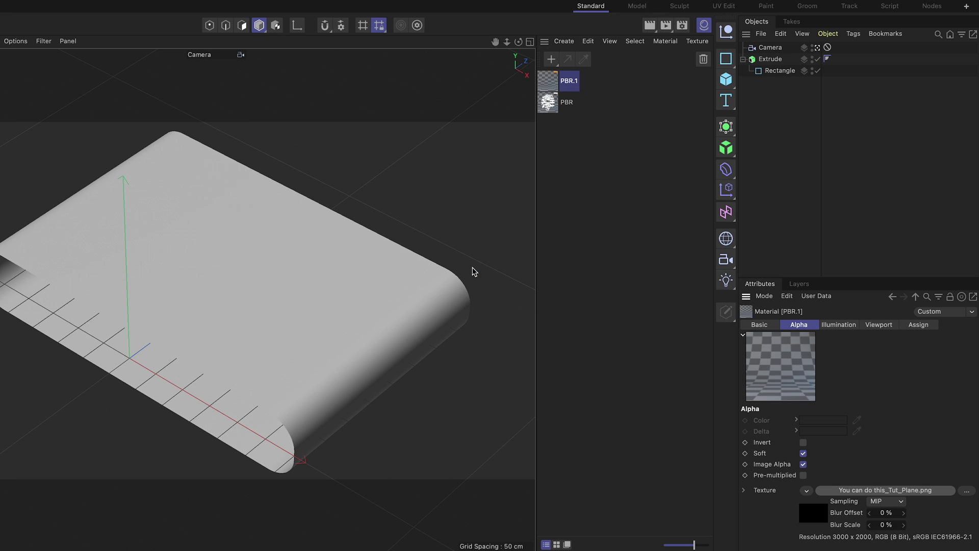
left_click(602, 161)
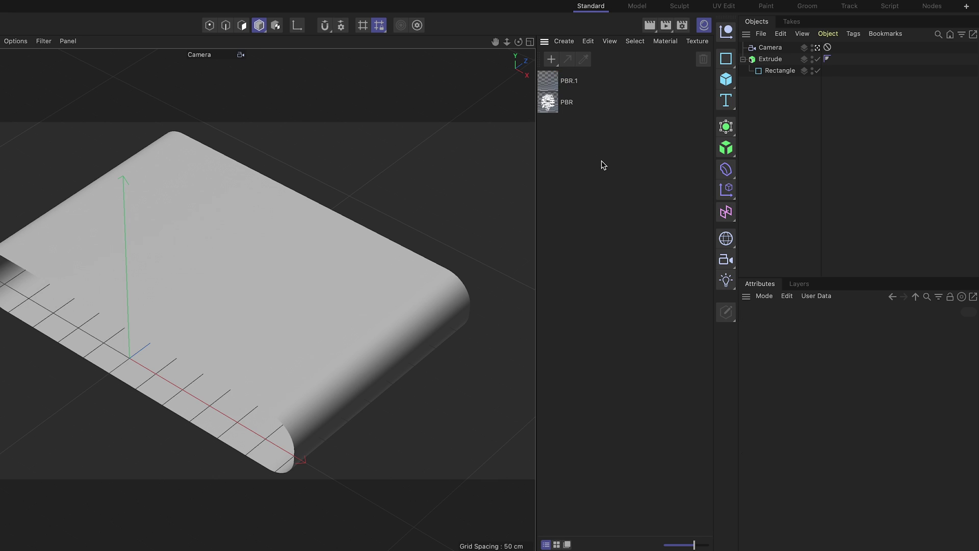
Apply the PBR text material to the Extrude object.
left_click(601, 98)
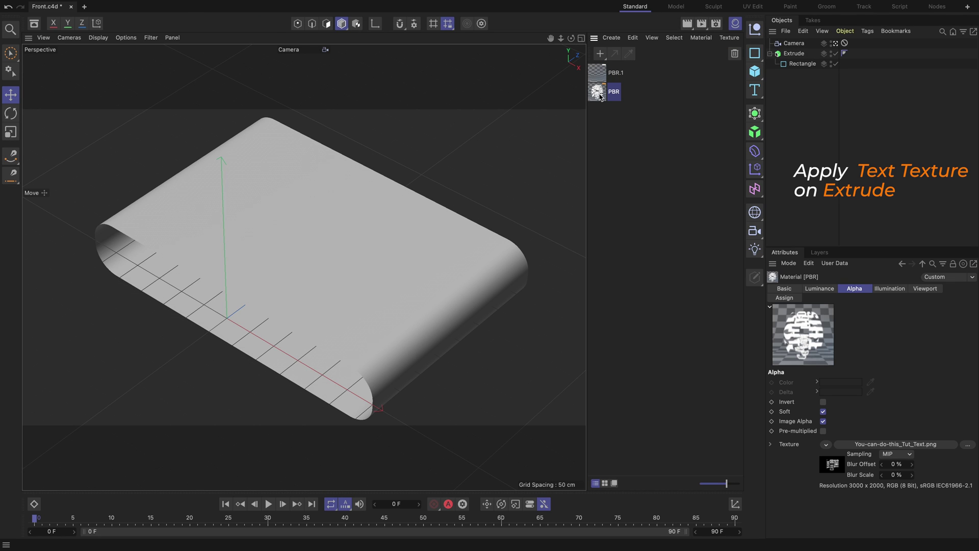
left_click_drag(601, 97, 790, 71)
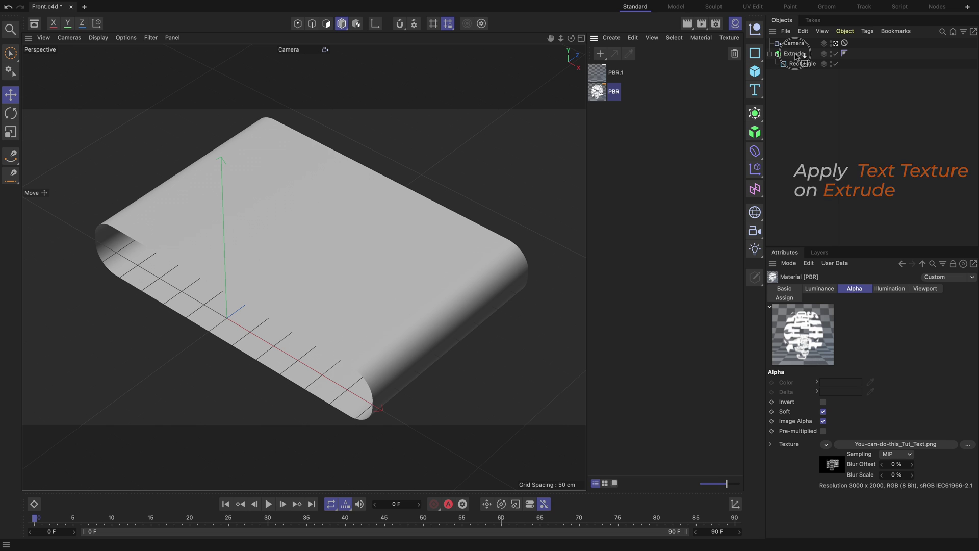
left_click_drag(791, 71, 796, 57)
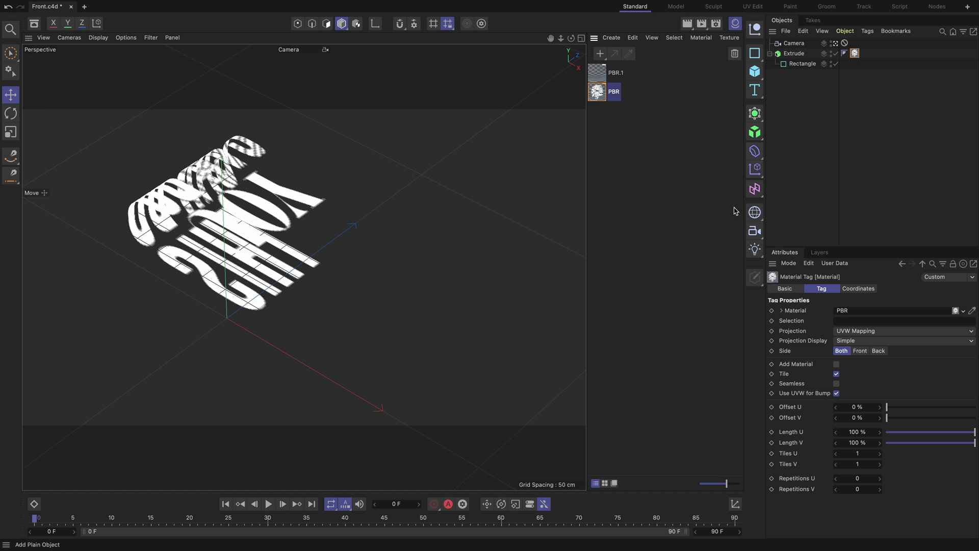
Tile the text with Length U 50% and Offset U about 43%, checking it in Render View.
mouse_move(887, 407)
left_mouse_down()
mouse_move(929, 407)
mouse_move(866, 418)
left_mouse_up()
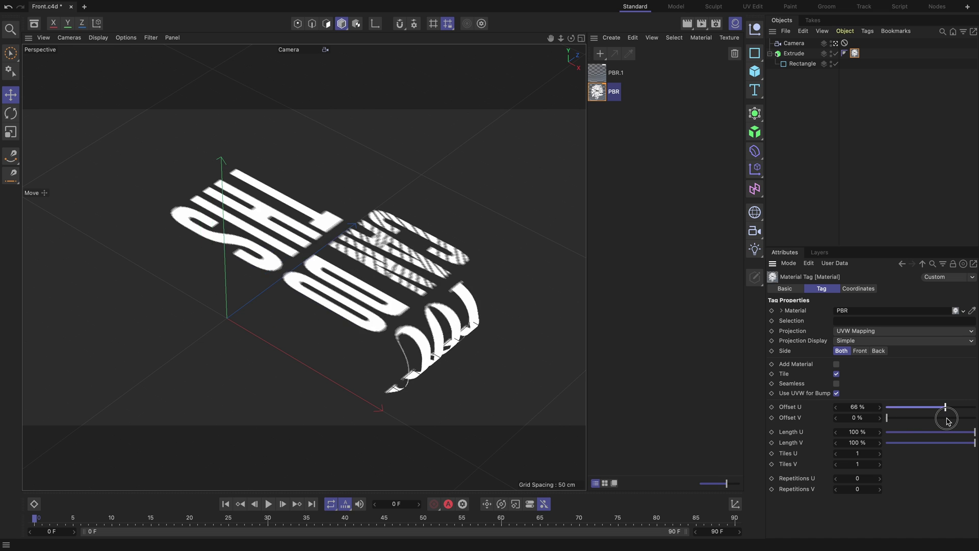
left_click(861, 433)
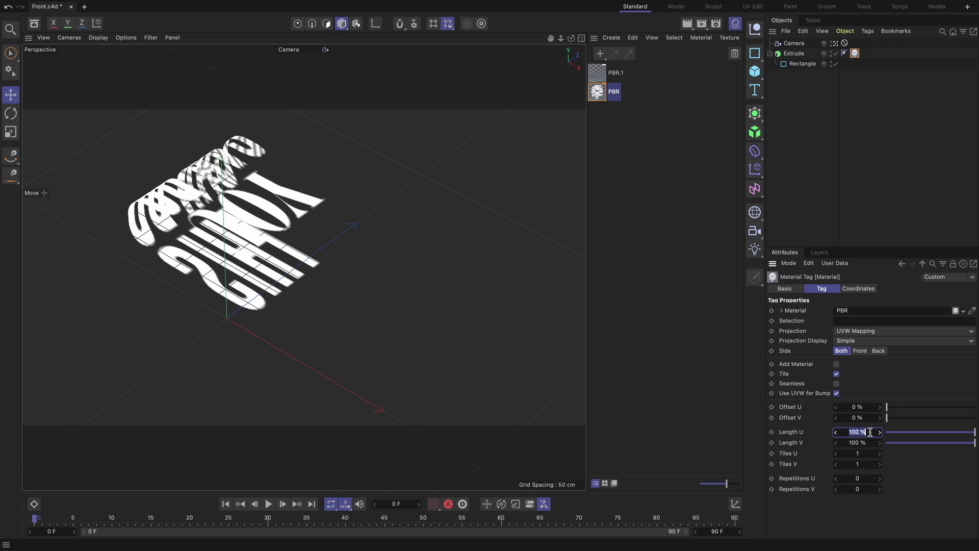
type("50")
key("Return")
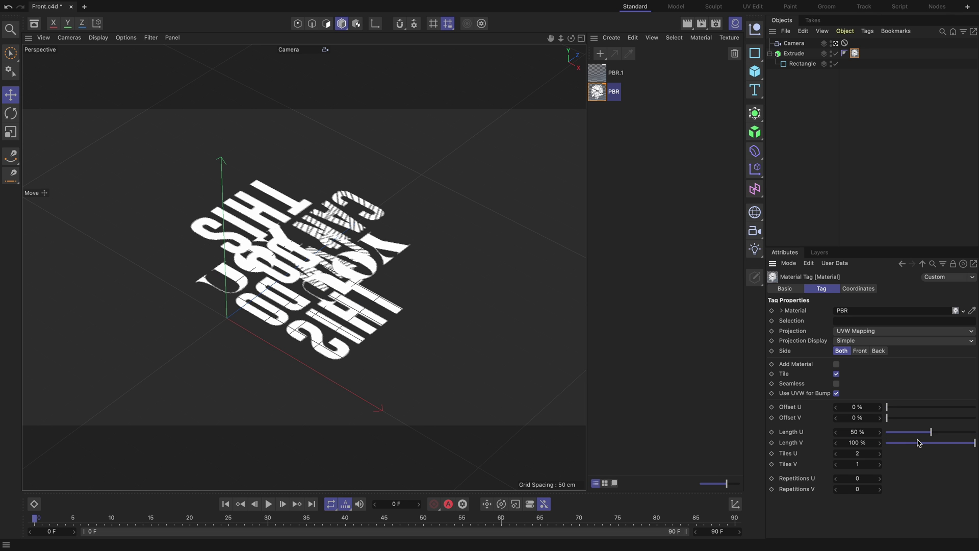
left_click_drag(895, 410, 924, 411)
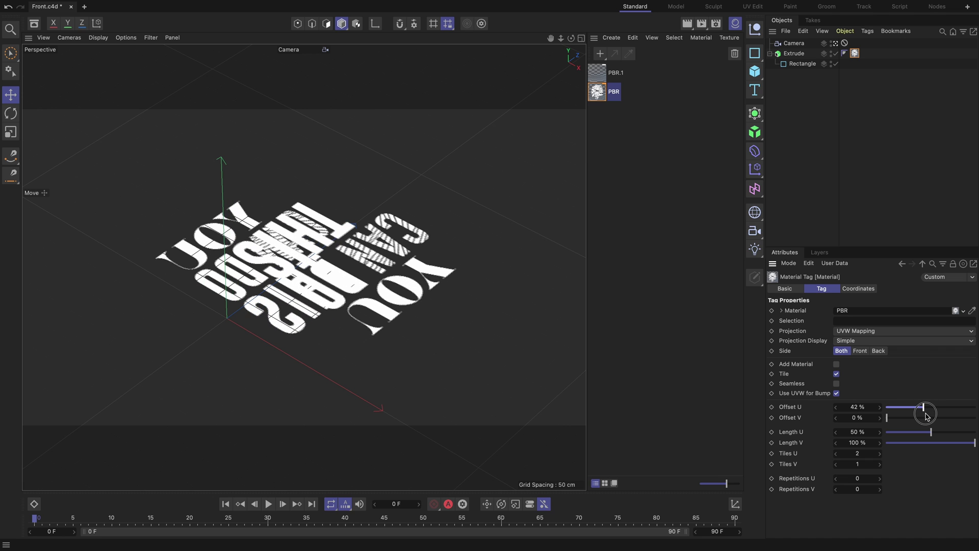
left_click(688, 24)
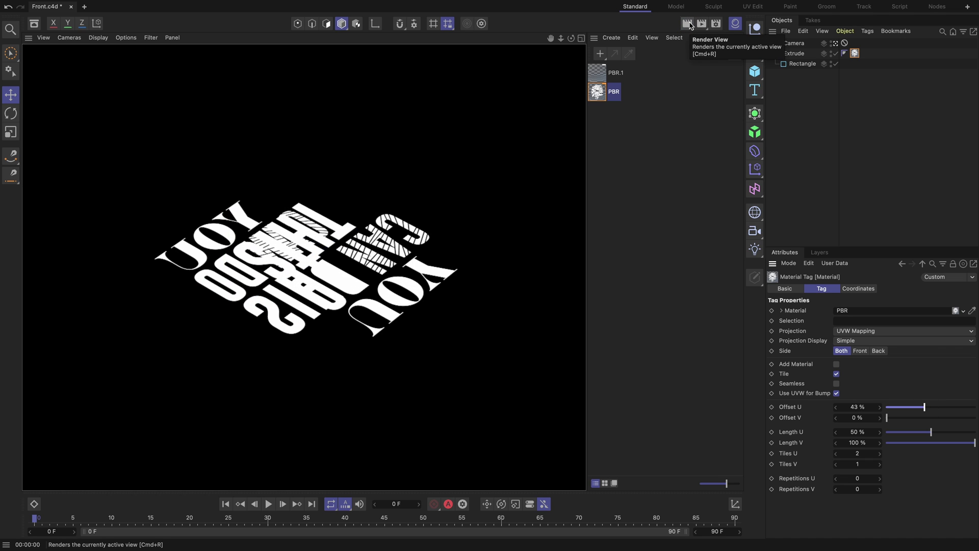
left_click(641, 224)
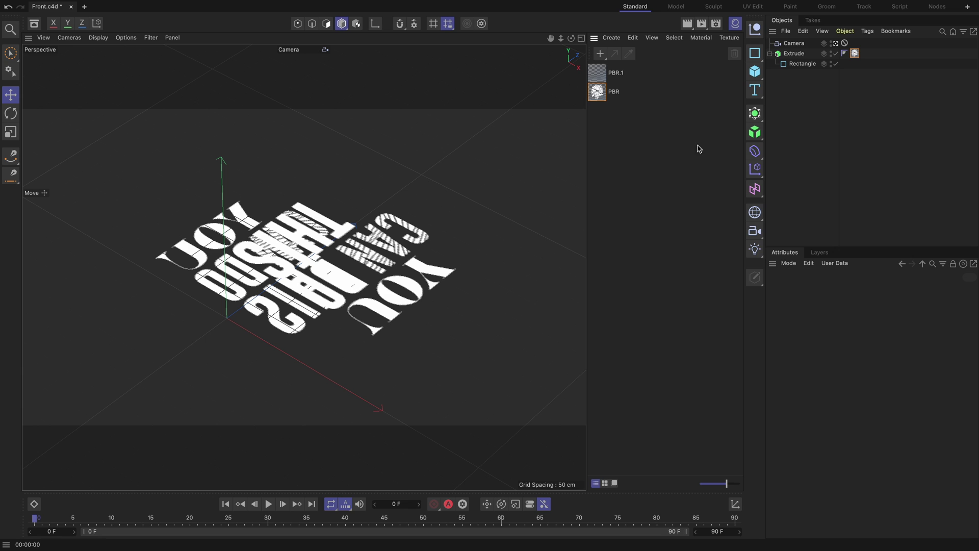
left_click(854, 53)
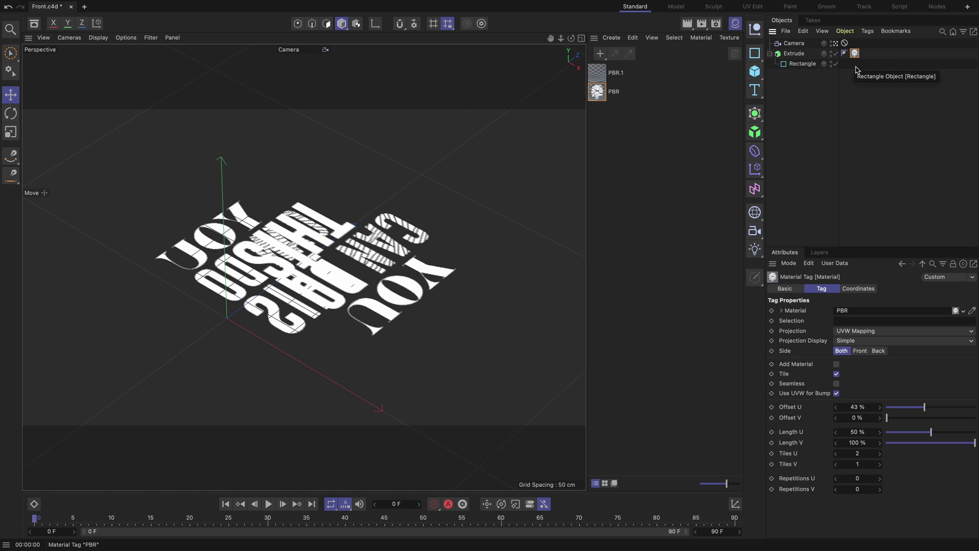
Project the text tag on the Front side only with Offset U 21%, previewing the render.
left_click(860, 351)
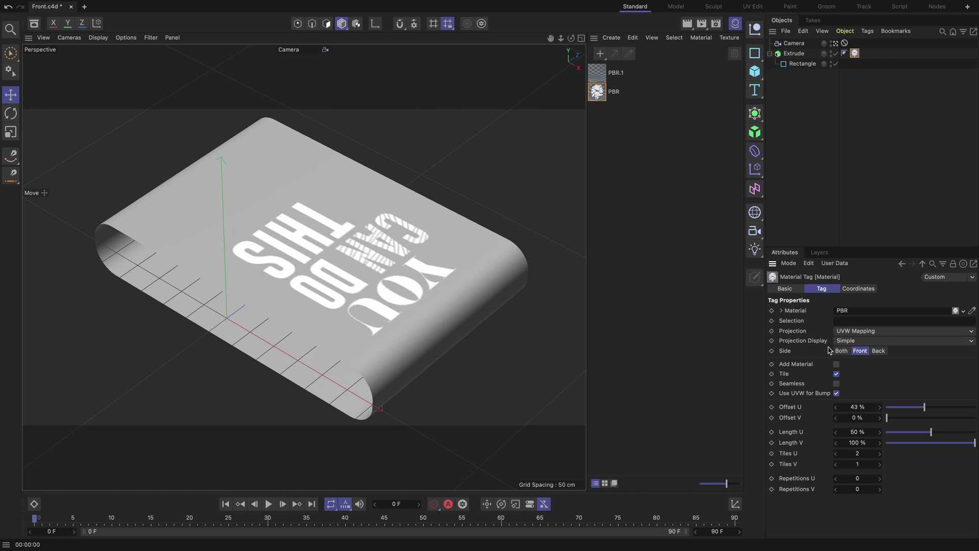
left_click(686, 25)
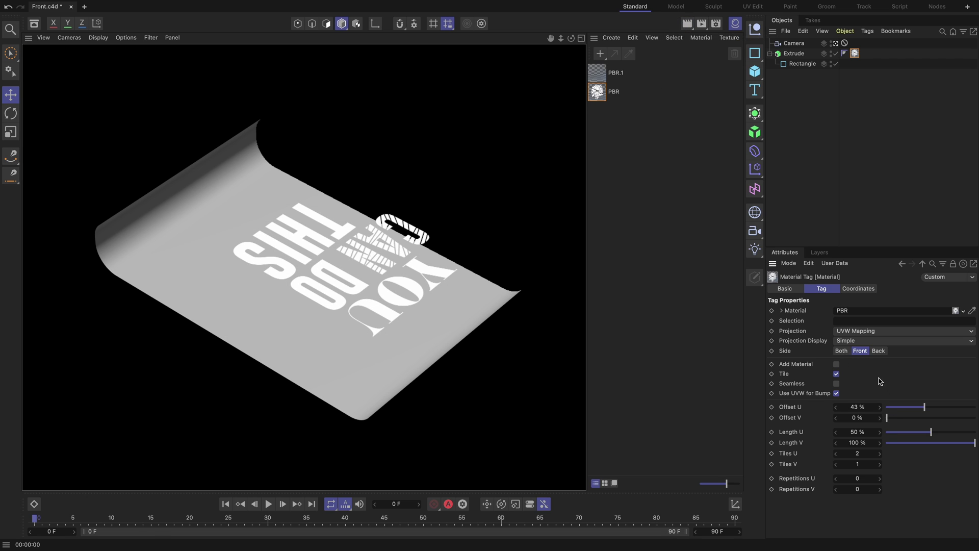
left_click_drag(918, 407, 906, 413)
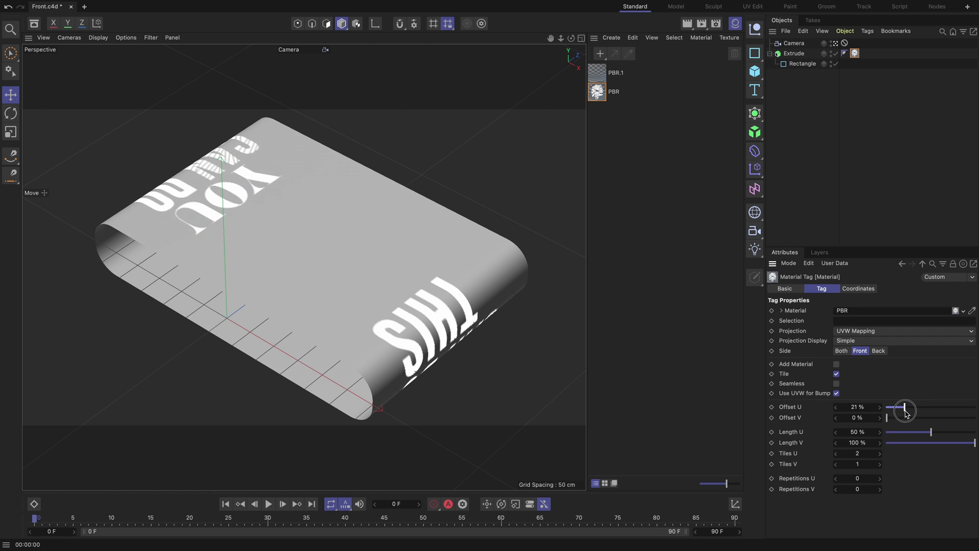
left_click(687, 23)
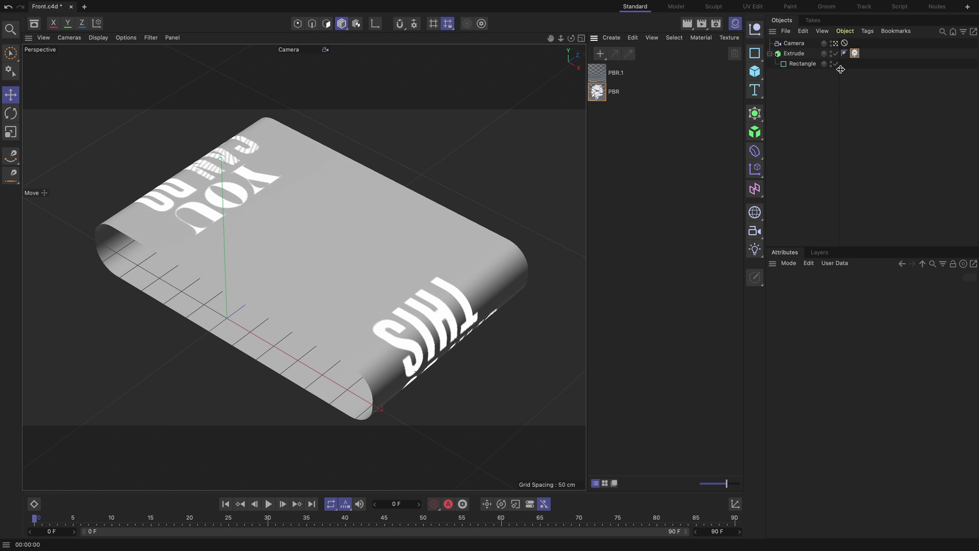
left_click(855, 53)
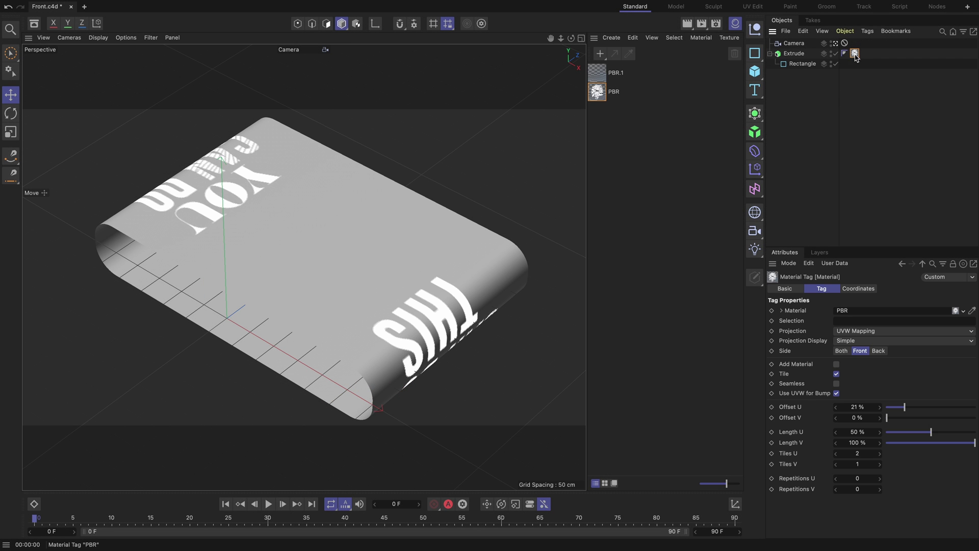
left_click(887, 174)
Apply the PBR.1 plane material to the Extrude, restricted to the Back side.
left_click(620, 76)
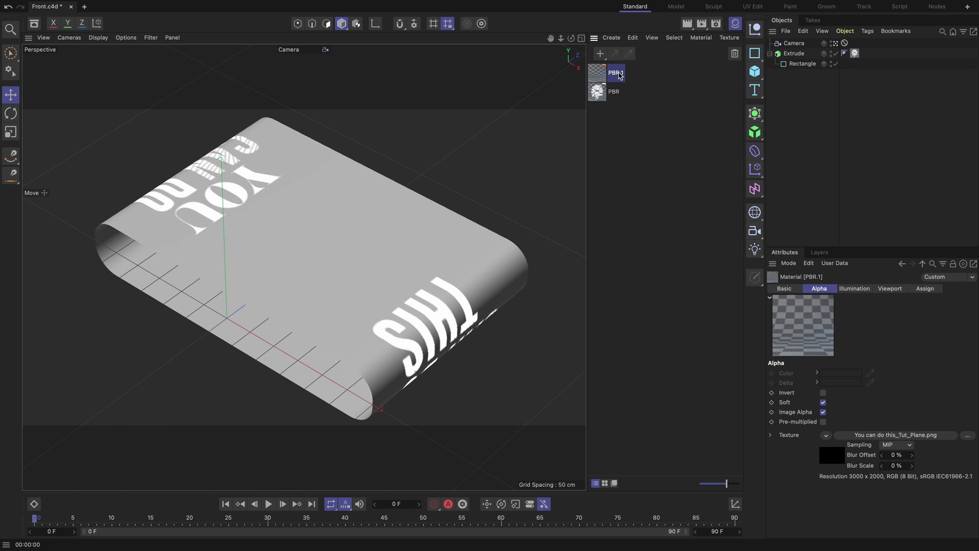
mouse_move(617, 74)
left_mouse_down()
mouse_move(763, 88)
mouse_move(796, 53)
left_mouse_up()
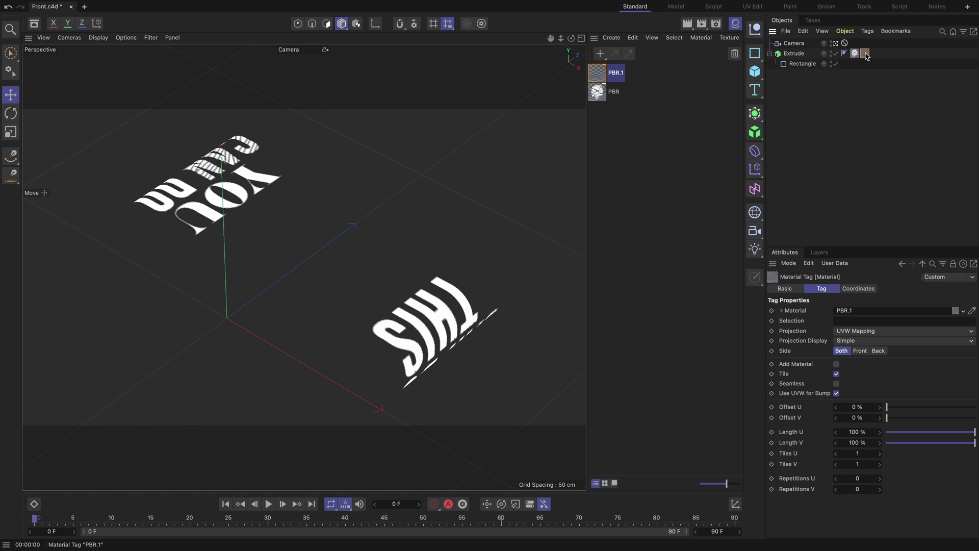
left_click(880, 351)
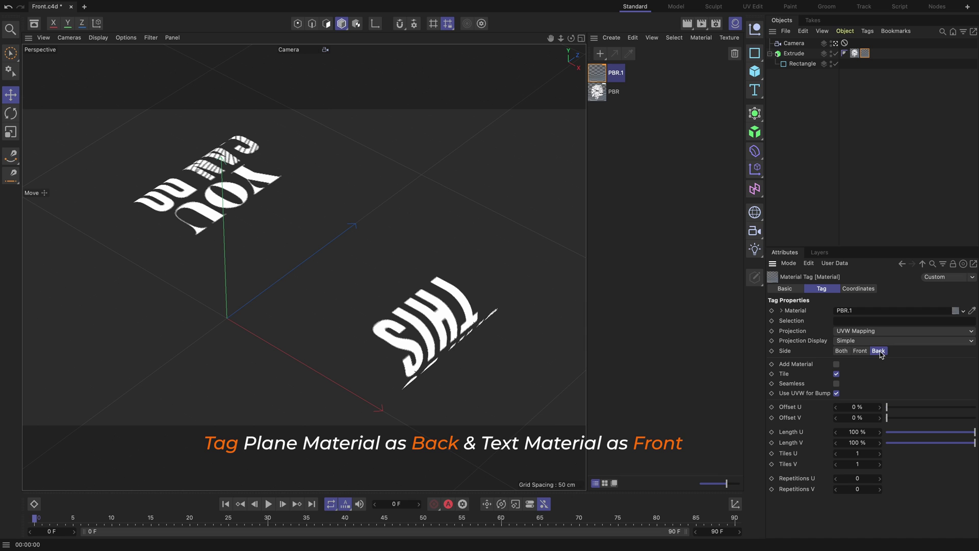
Slide the front text tag to Offset U 47% and check it in Render View.
left_click(855, 53)
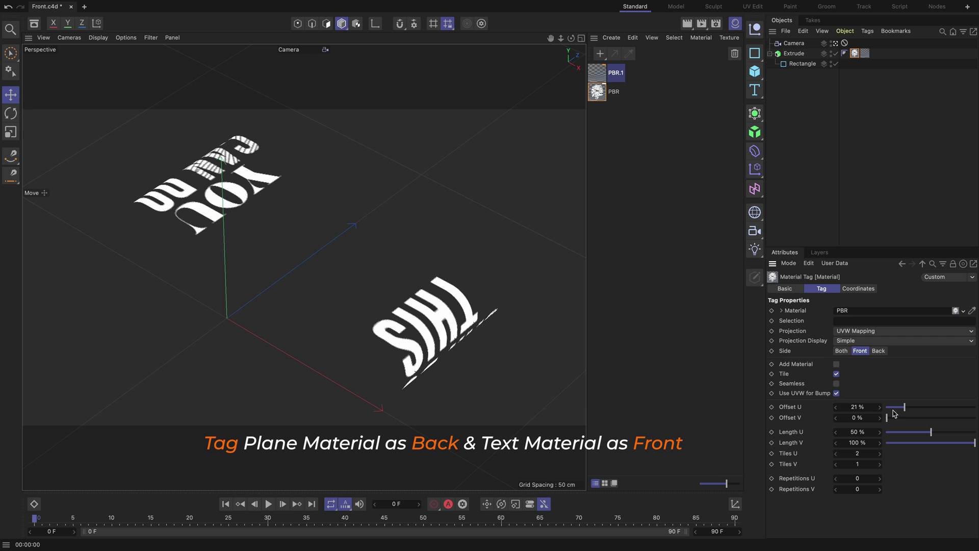
left_click_drag(893, 410, 928, 411)
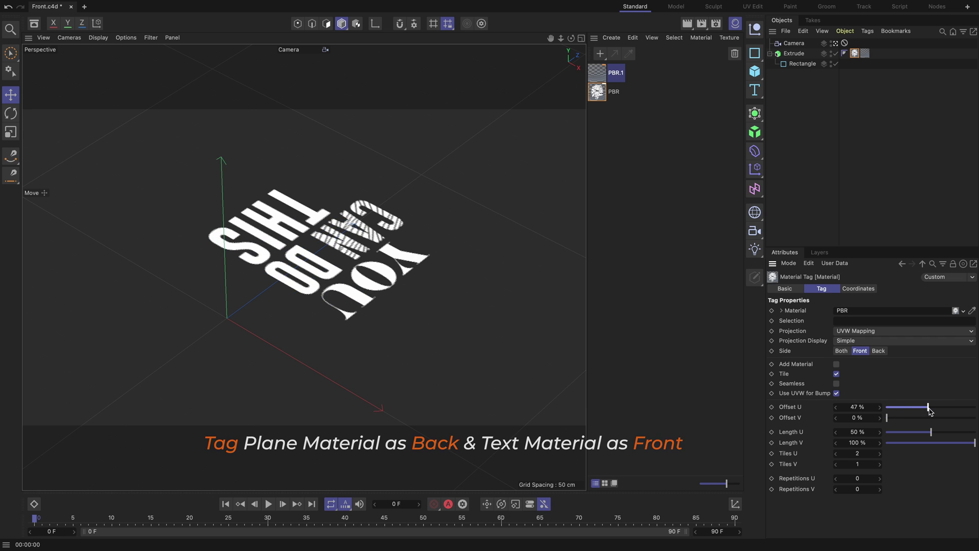
left_click(687, 24)
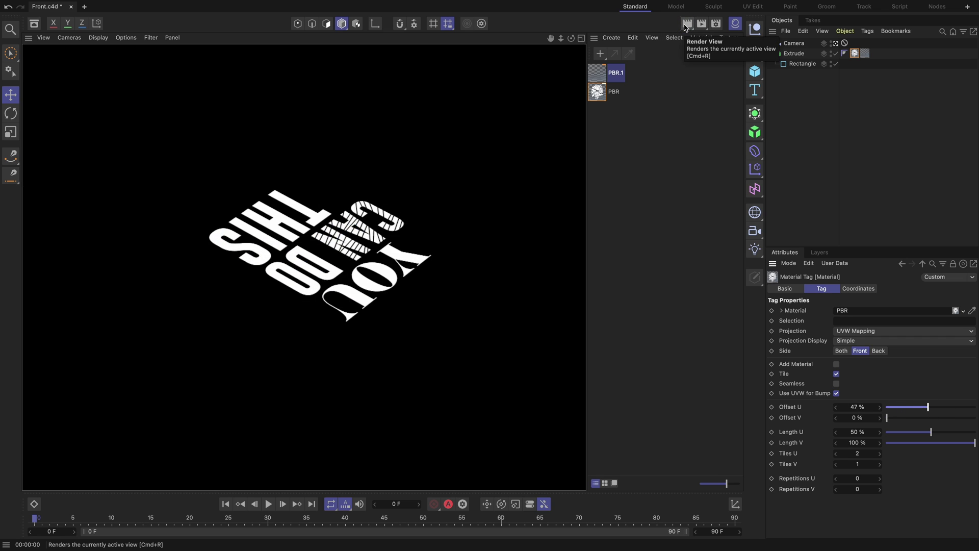
left_click(660, 194)
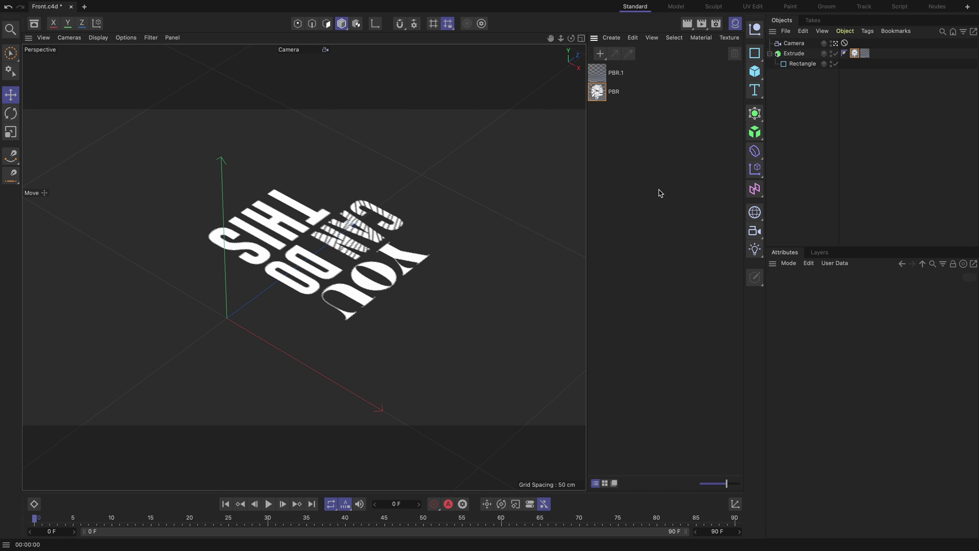
left_click(854, 54)
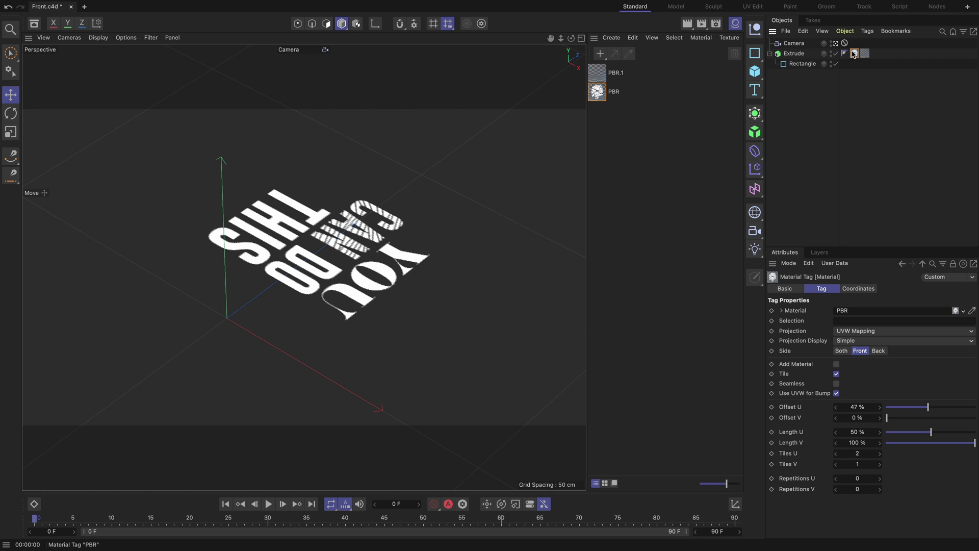
Reset Offset U to 0%, flip the text with Tiles V -1, and set the end frame to 120.
left_click_drag(927, 407, 861, 415)
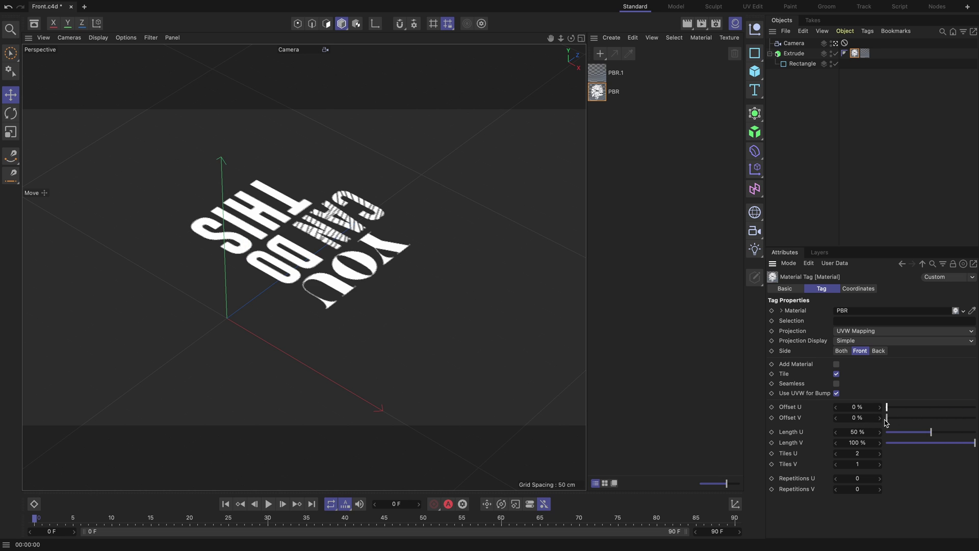
double_click(859, 464)
type("-1")
key("Return")
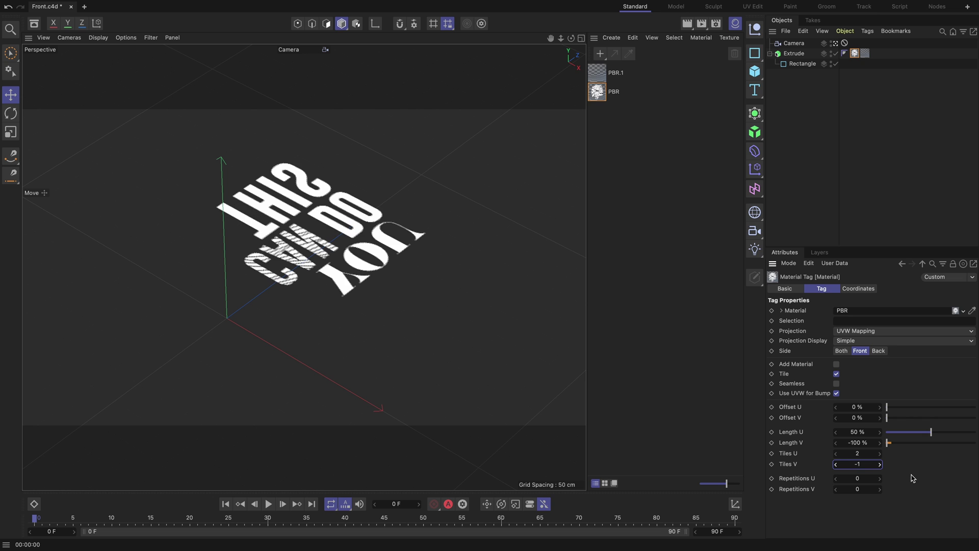
mouse_move(891, 410)
left_mouse_down()
mouse_move(952, 426)
mouse_move(886, 416)
left_mouse_up()
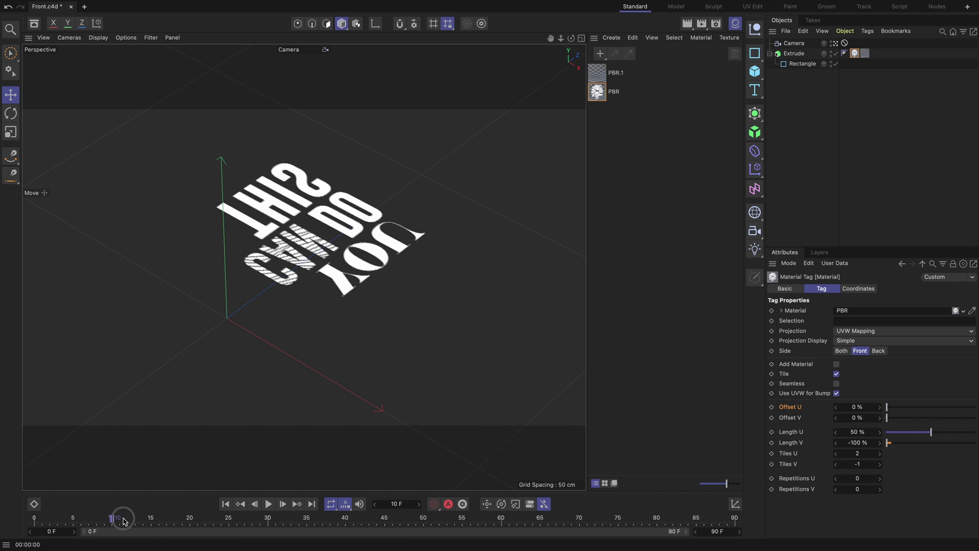
left_click(725, 531)
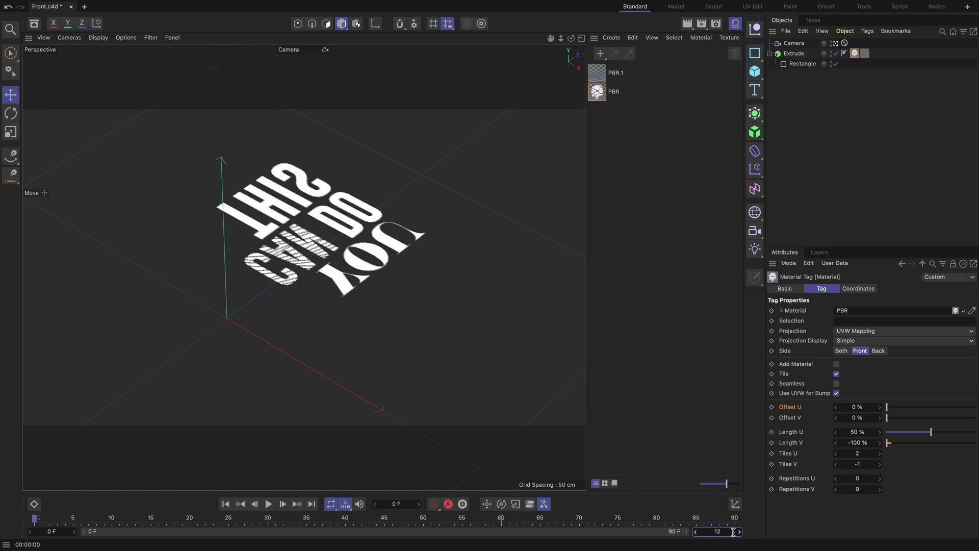
key("Return")
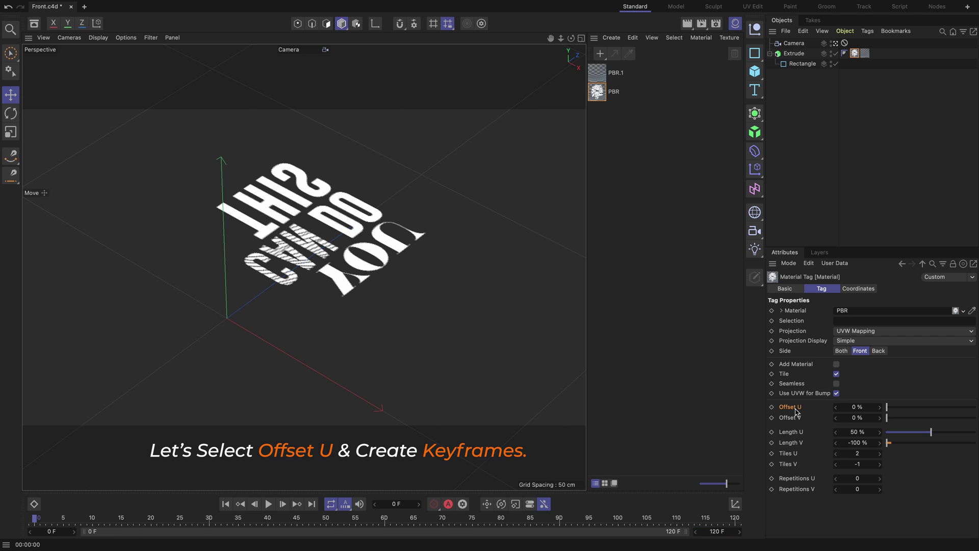
Keyframe the text tag's Offset U at 100% on frame 120.
left_click(878, 412)
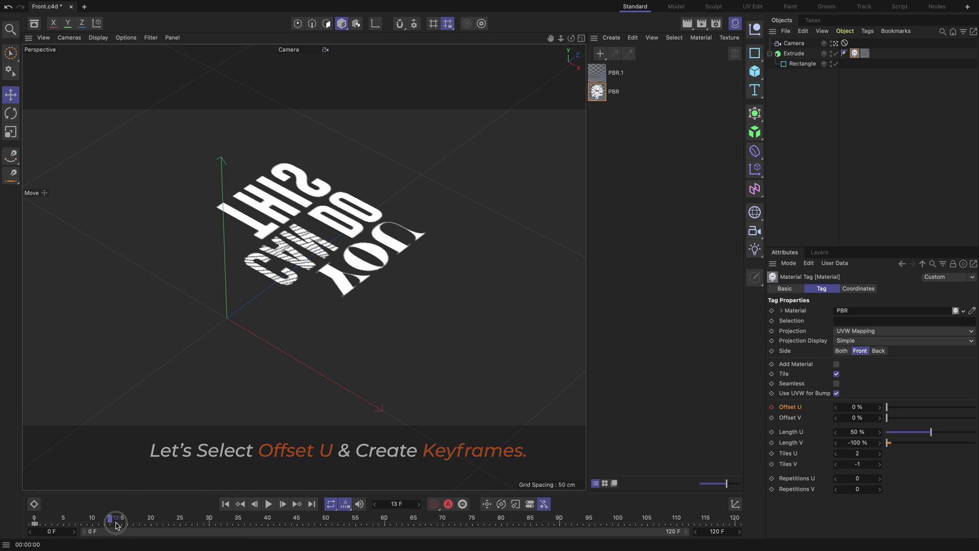
left_click(34, 519)
left_click_drag(36, 521, 759, 530)
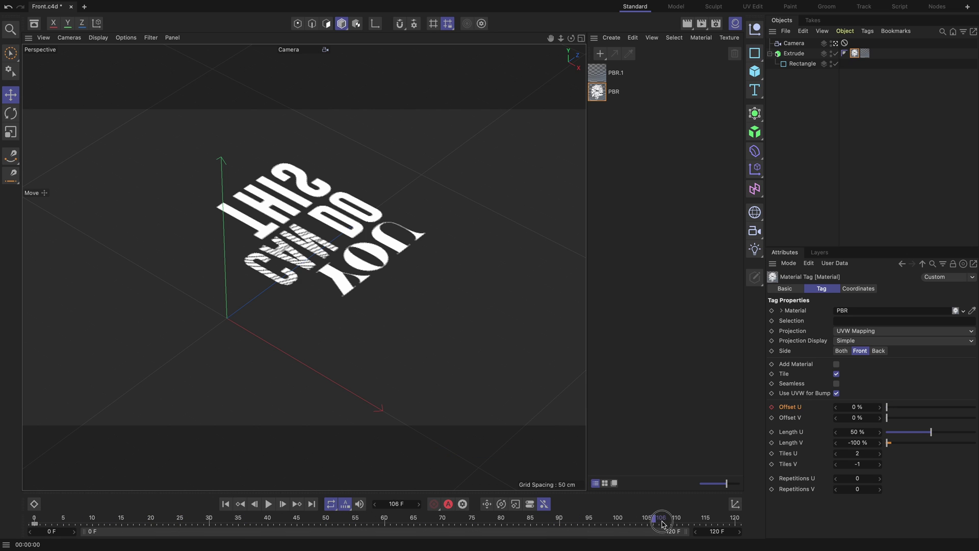
left_click_drag(892, 406, 975, 407)
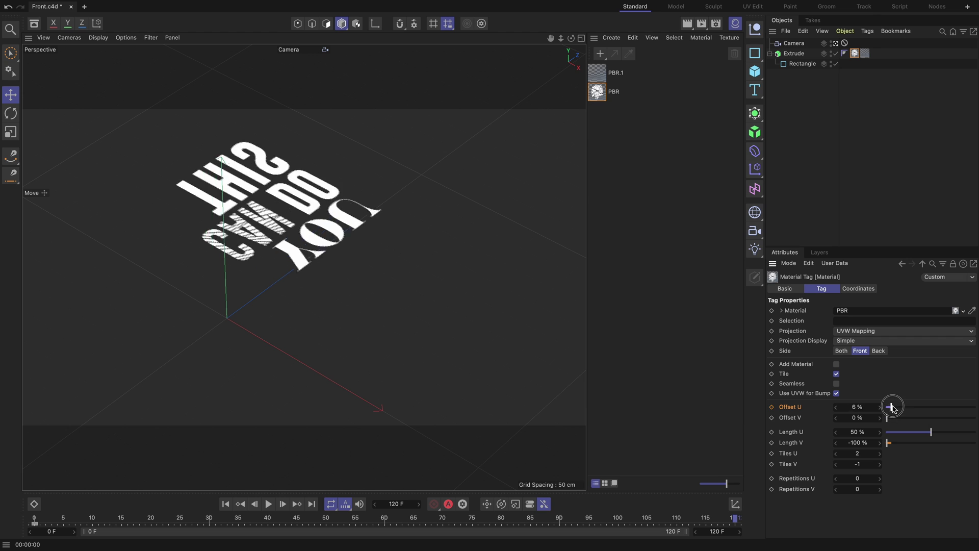
left_click(772, 406)
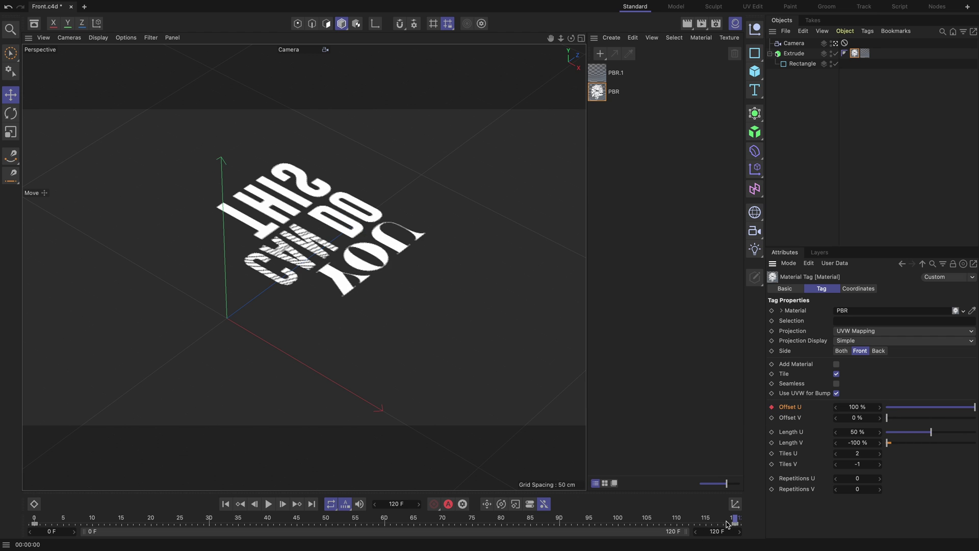
Scrub and play the scrolling text, then select both Extrude and Rectangle objects.
mouse_move(728, 524)
left_mouse_down()
mouse_move(66, 546)
mouse_move(248, 546)
left_mouse_up()
left_click_drag(355, 518, 34, 518)
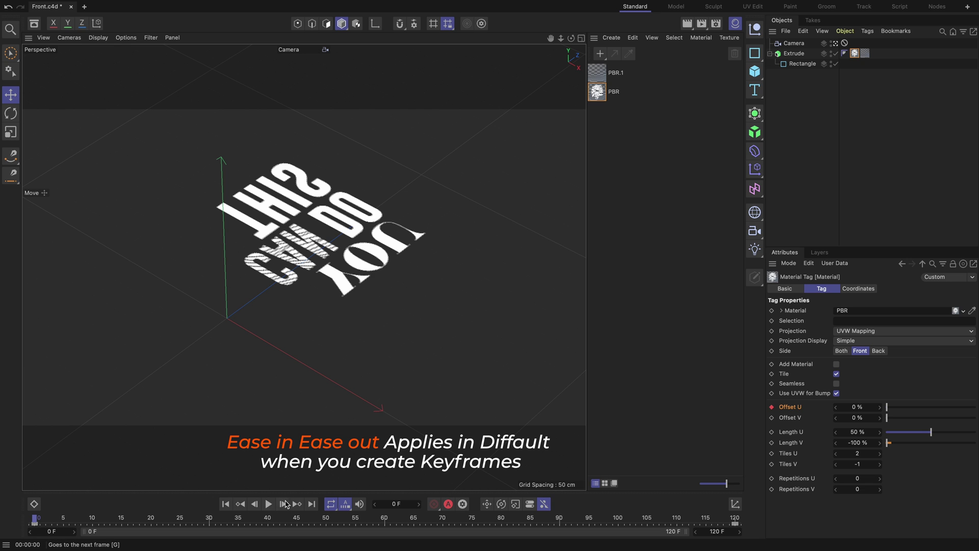
left_click(269, 504)
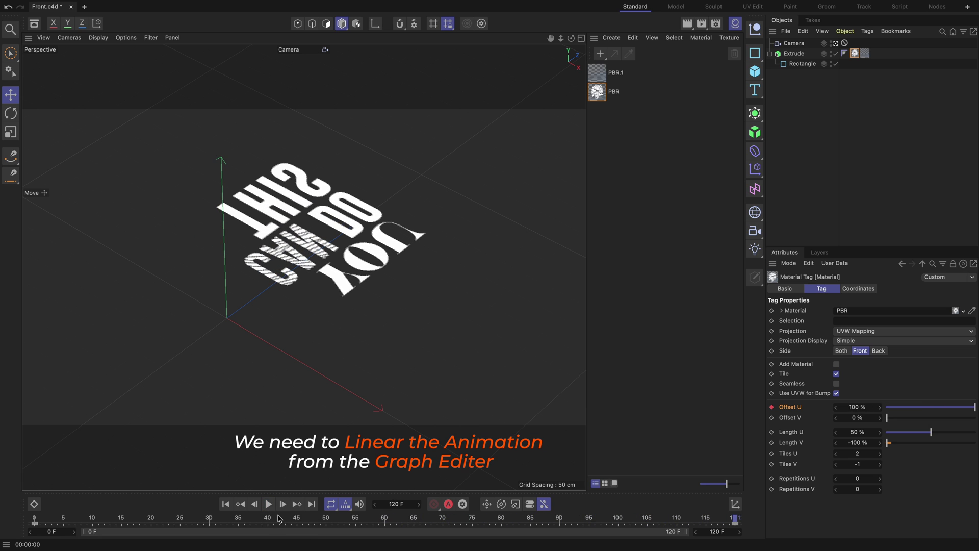
left_click(863, 83)
left_click_drag(896, 102, 768, 40)
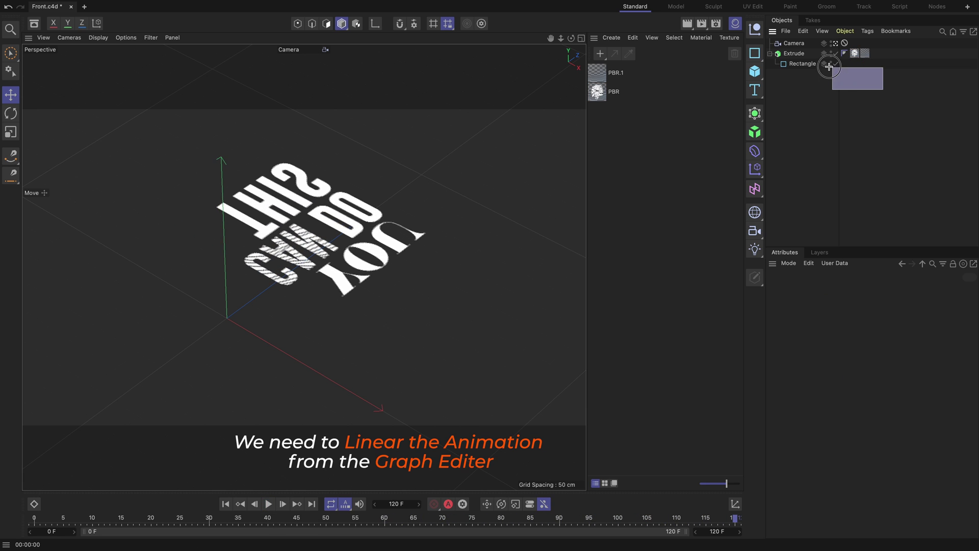
Set the Offset U keys to Linear interpolation in F-Curve mode and play the loop.
left_click(34, 505)
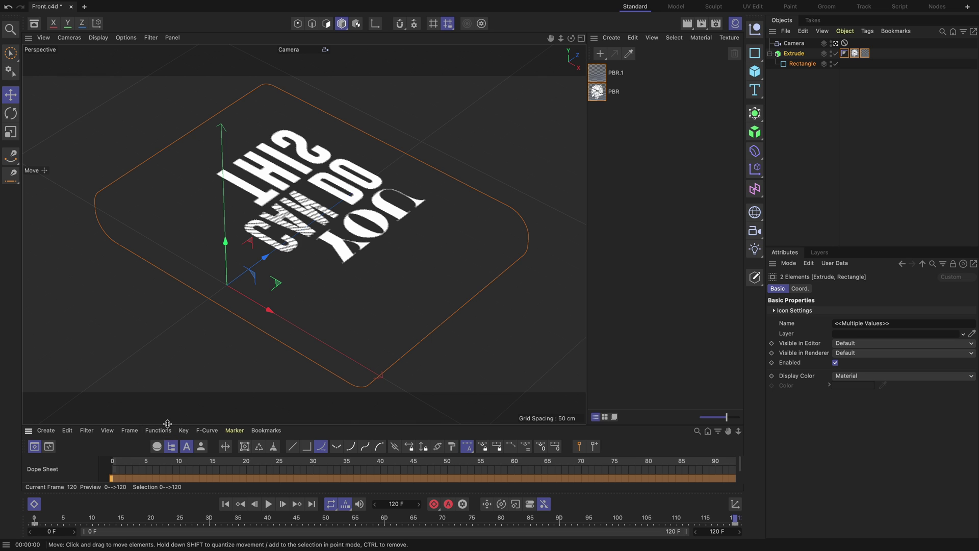
left_click_drag(169, 423, 179, 360)
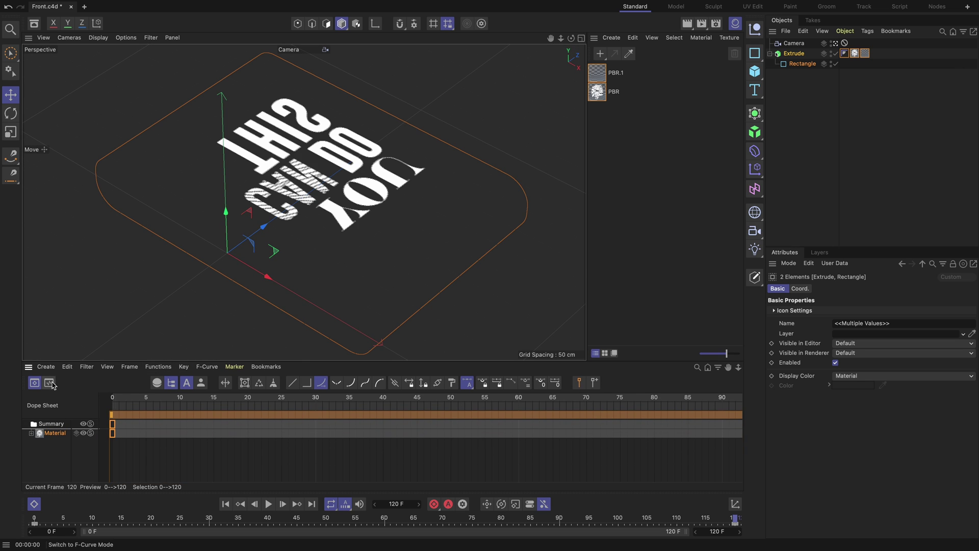
left_click(50, 383)
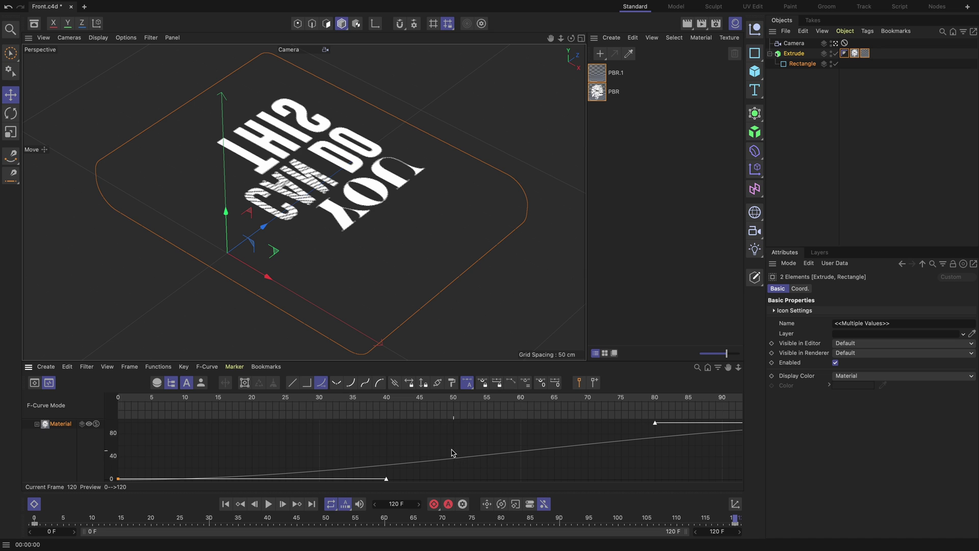
left_click(293, 387)
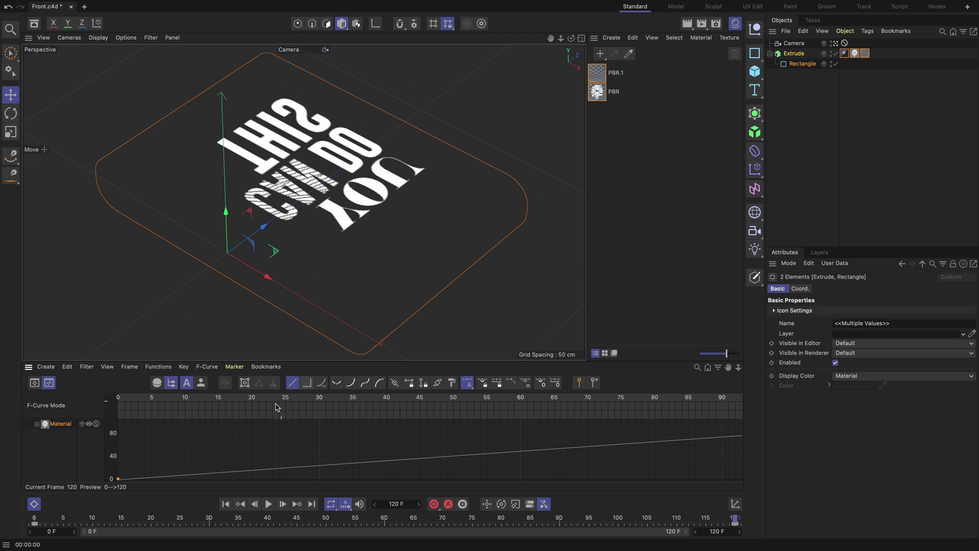
left_click(34, 503)
left_click(269, 504)
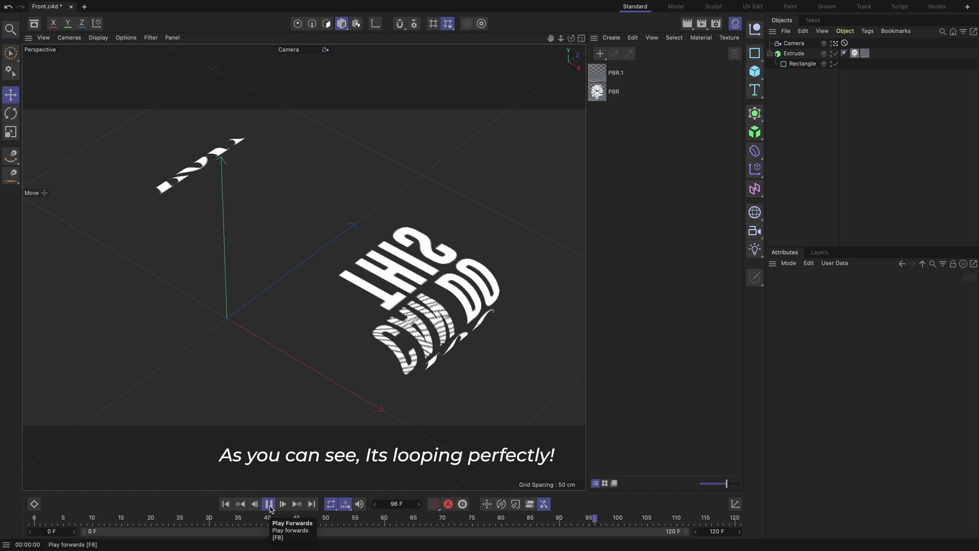
Stop playback at frame 0 and save the Front project.
left_click(271, 508)
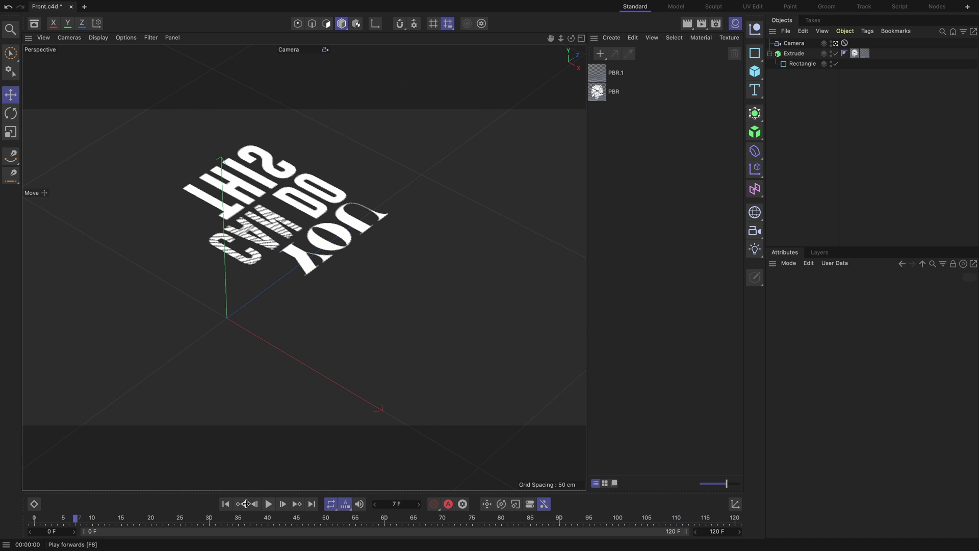
left_click(35, 517)
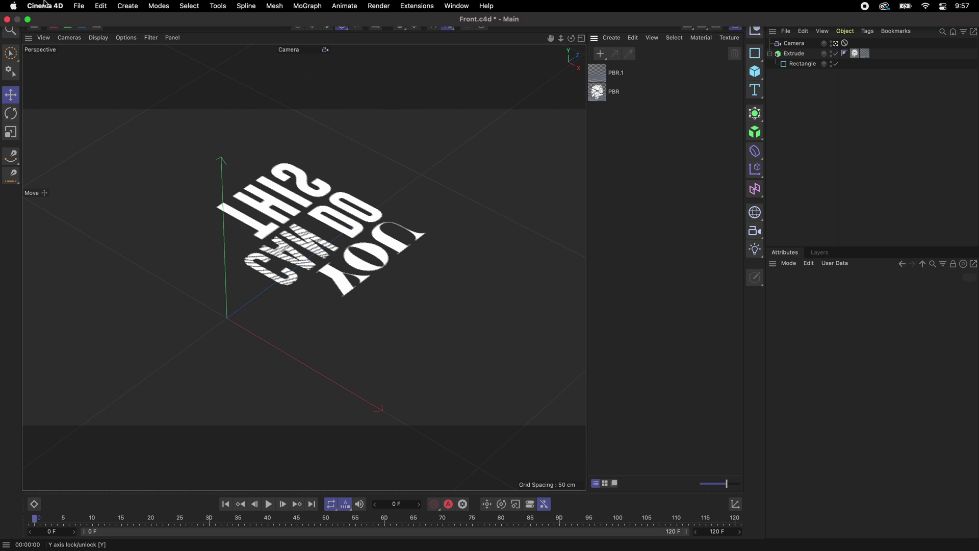
left_click(79, 6)
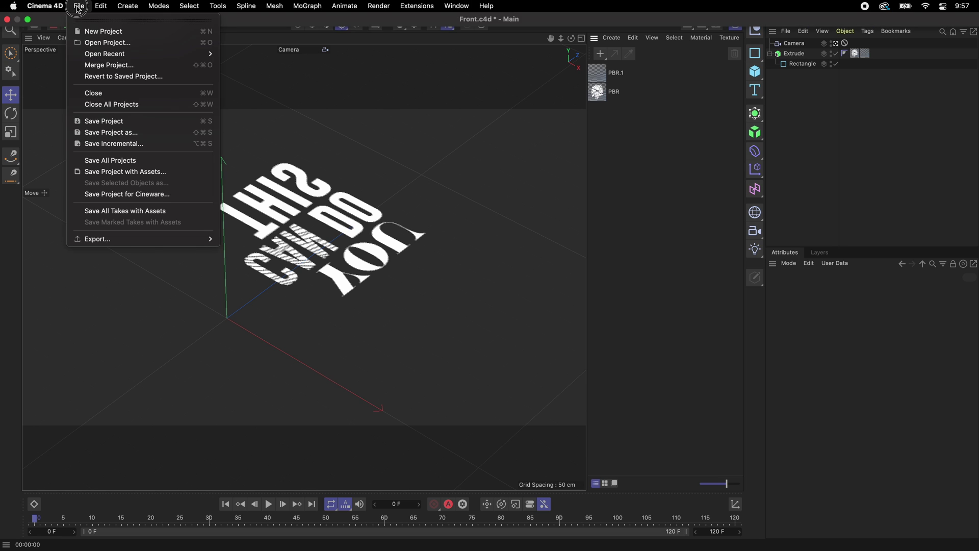
left_click(108, 121)
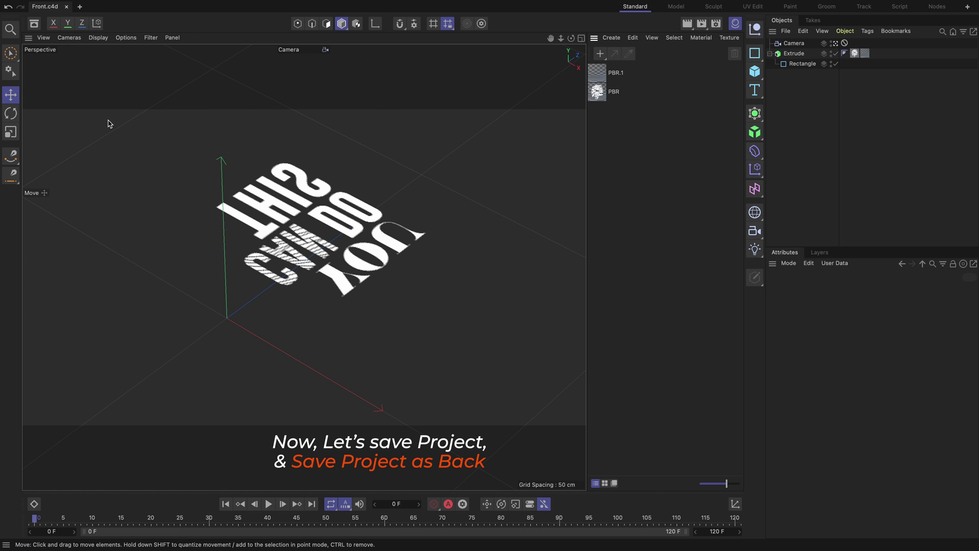
Save a copy of the project as Back.c4d.
left_click(79, 6)
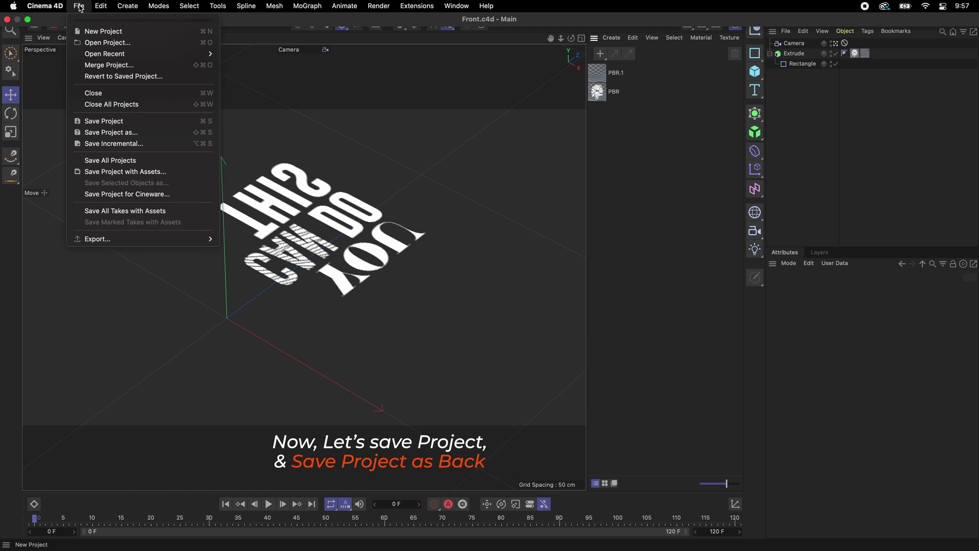
left_click(116, 132)
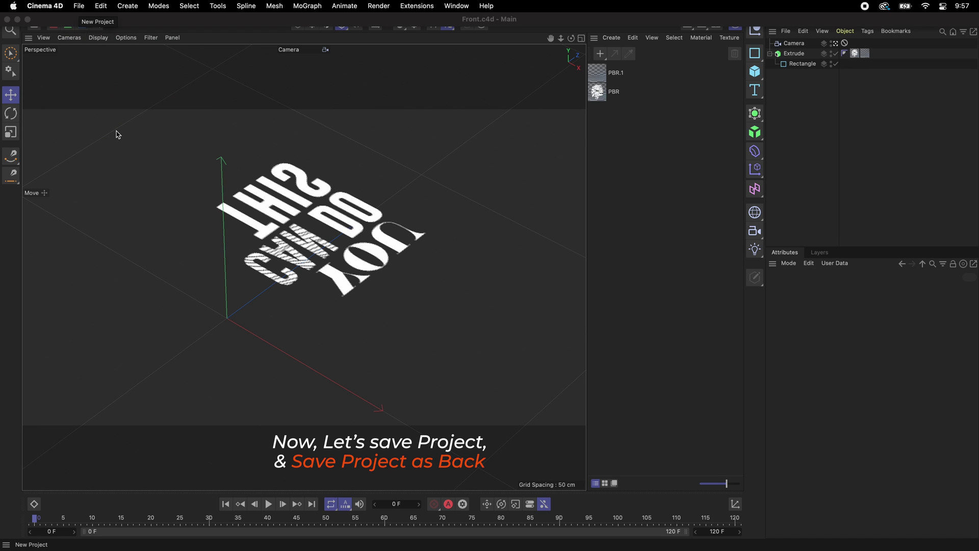
left_click_drag(493, 105, 465, 106)
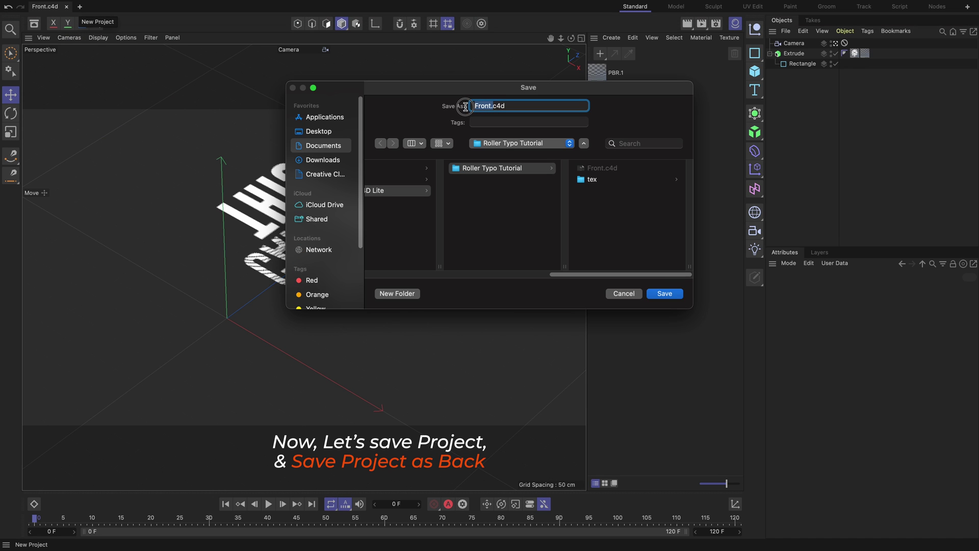
left_click(478, 106)
type("Back")
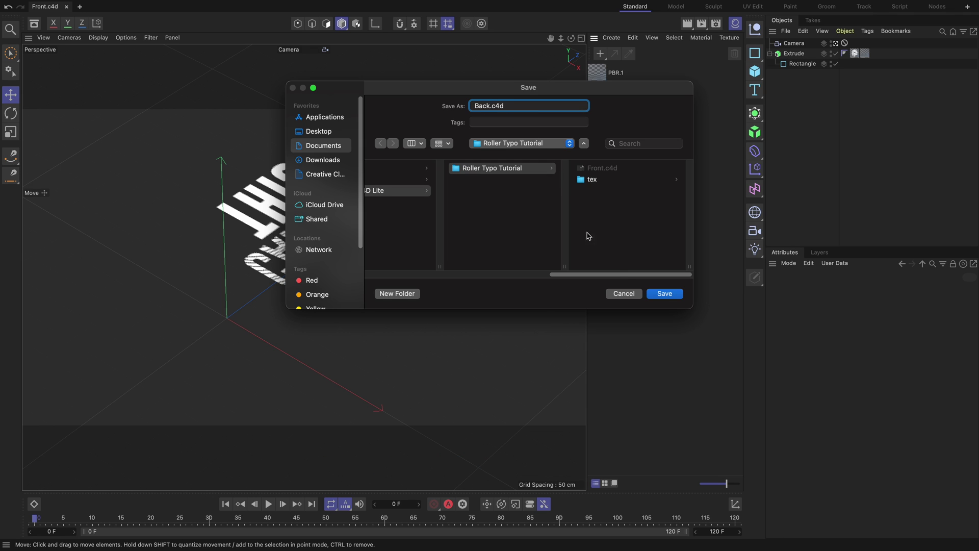
left_click(668, 297)
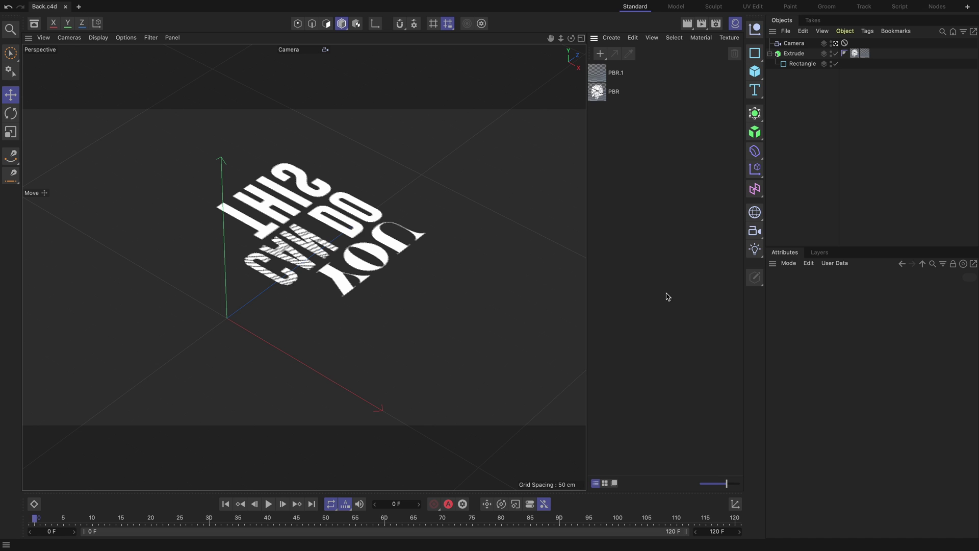
Set the PBR text tag to Back and the PBR.1 plane tag to Front, then preview the animation.
left_click(856, 54)
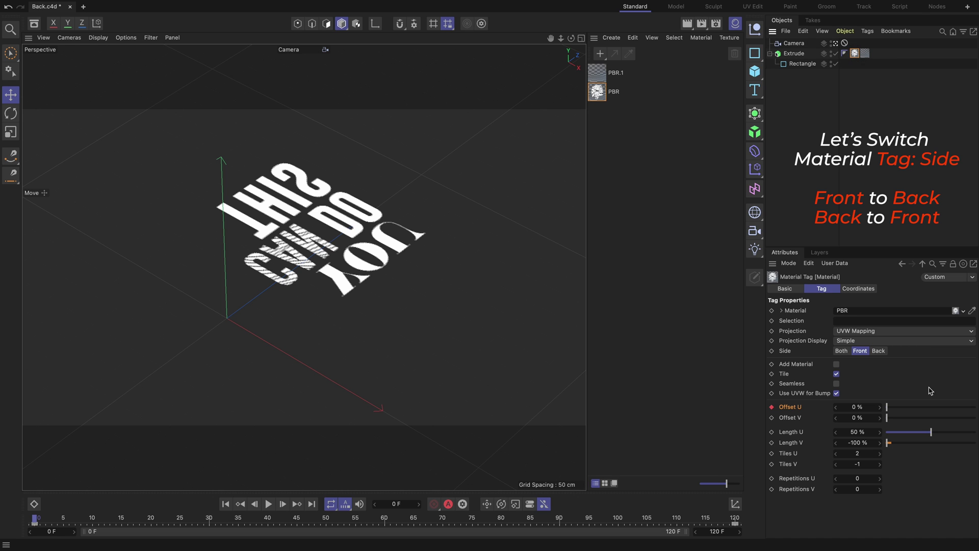
left_click(879, 351)
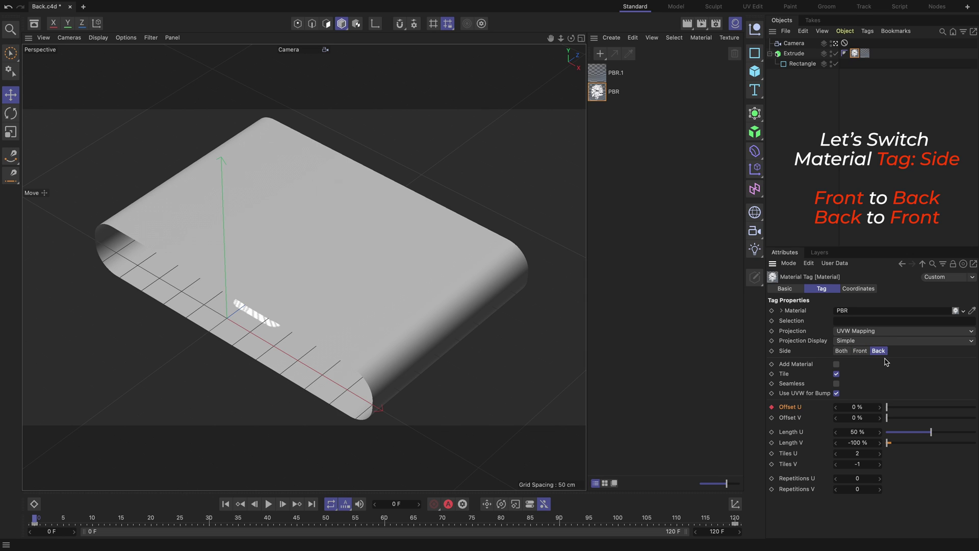
left_click(863, 55)
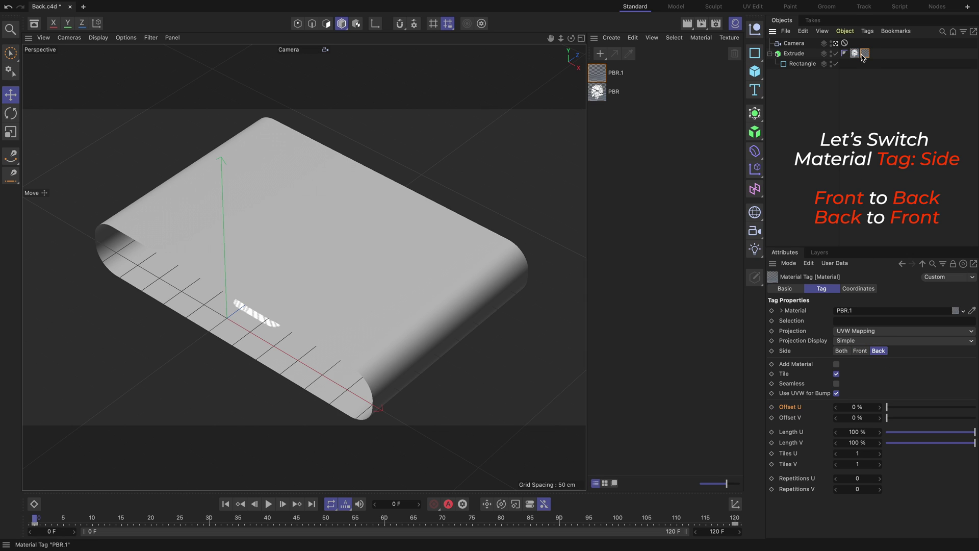
left_click(860, 351)
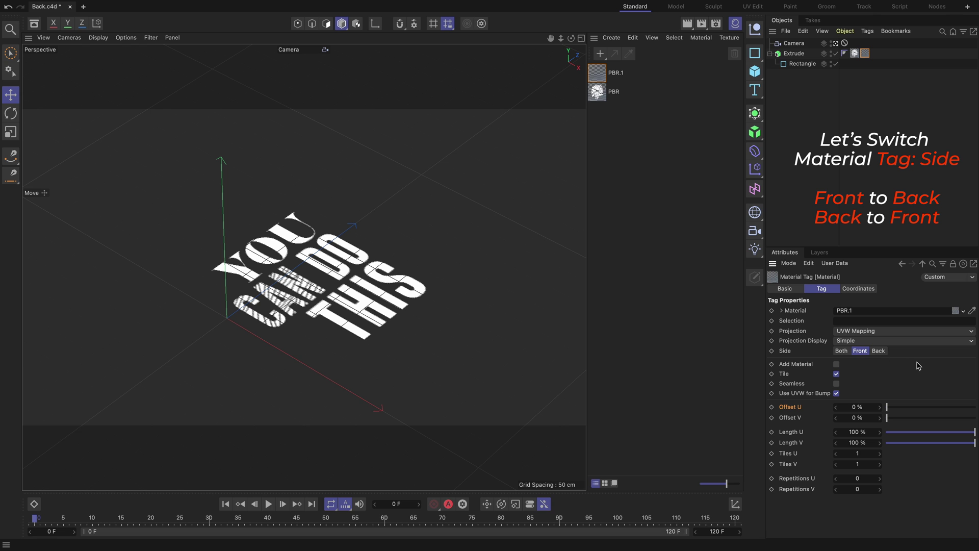
left_click(874, 130)
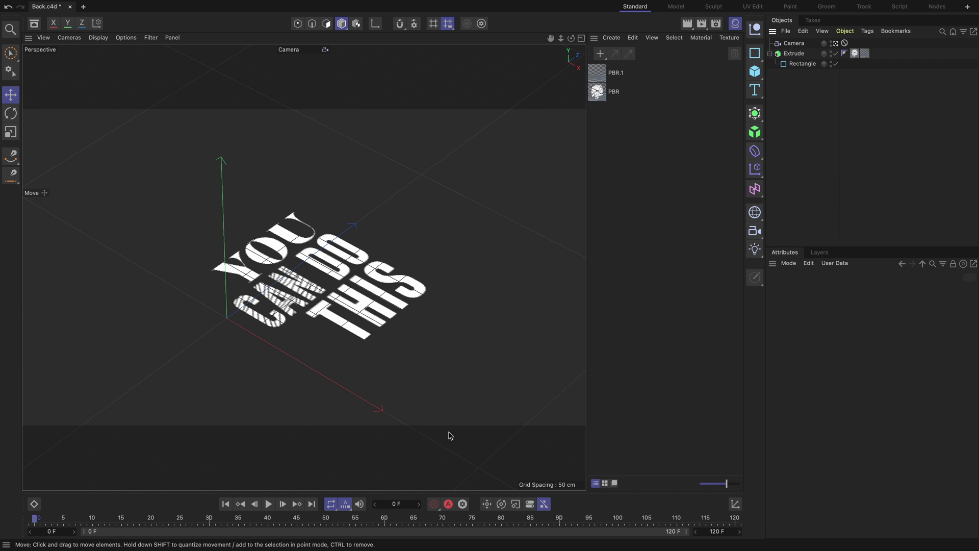
mouse_move(53, 524)
left_mouse_down()
mouse_move(459, 541)
mouse_move(233, 525)
left_mouse_up()
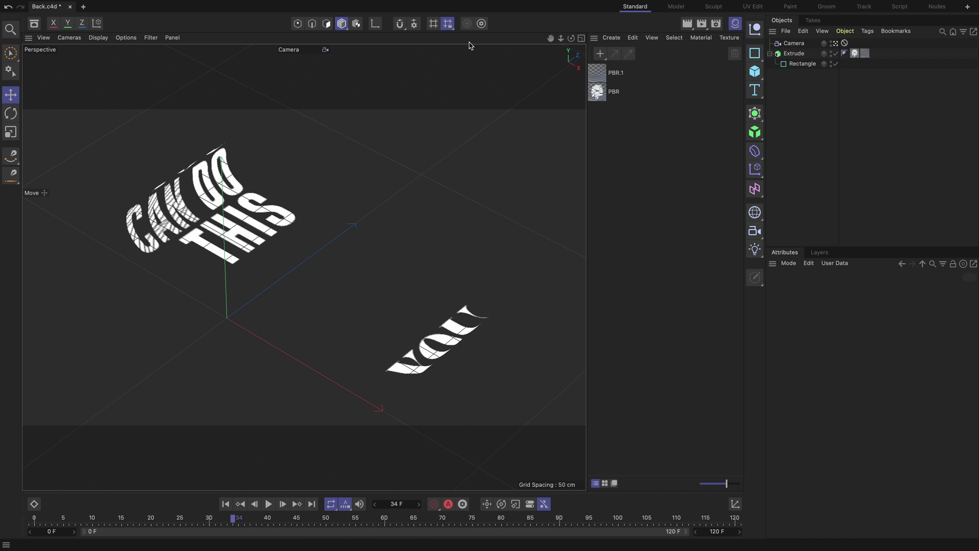
left_click(687, 28)
left_click(571, 189)
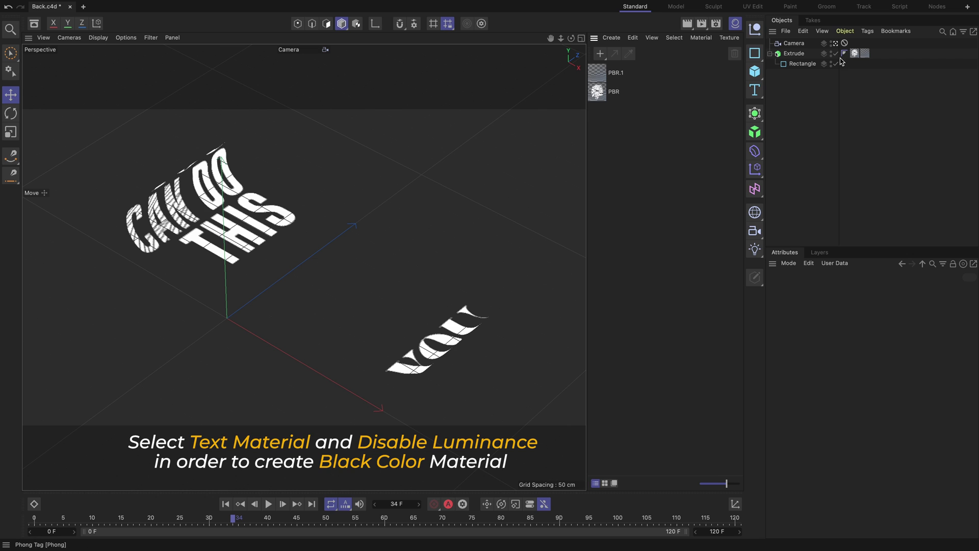
Turn off Luminance on the PBR material so the text renders black, and play to check.
left_click(602, 96)
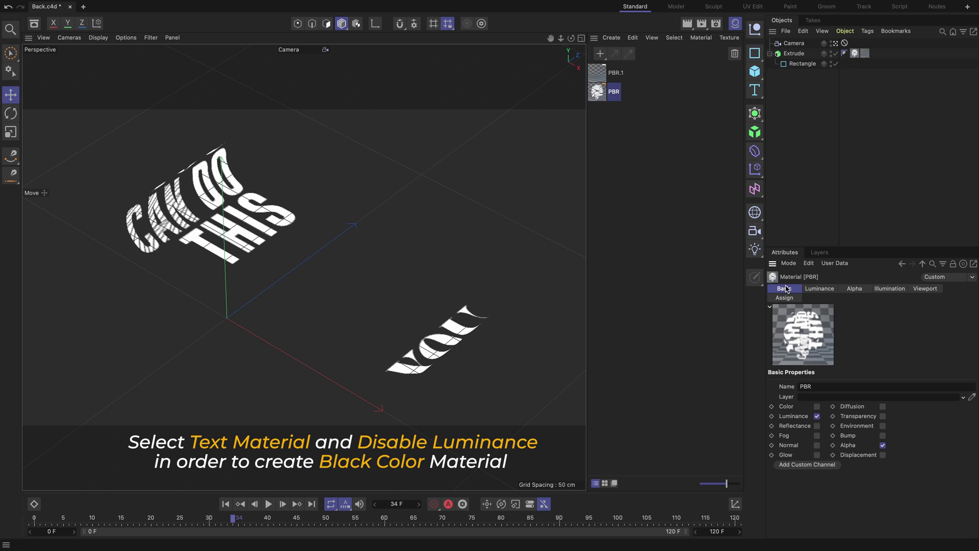
left_click(817, 417)
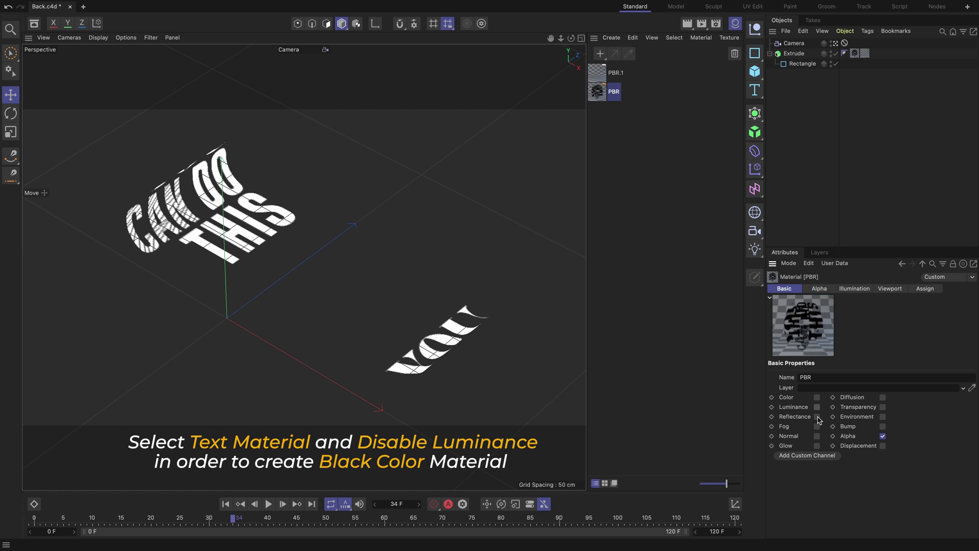
left_click(666, 230)
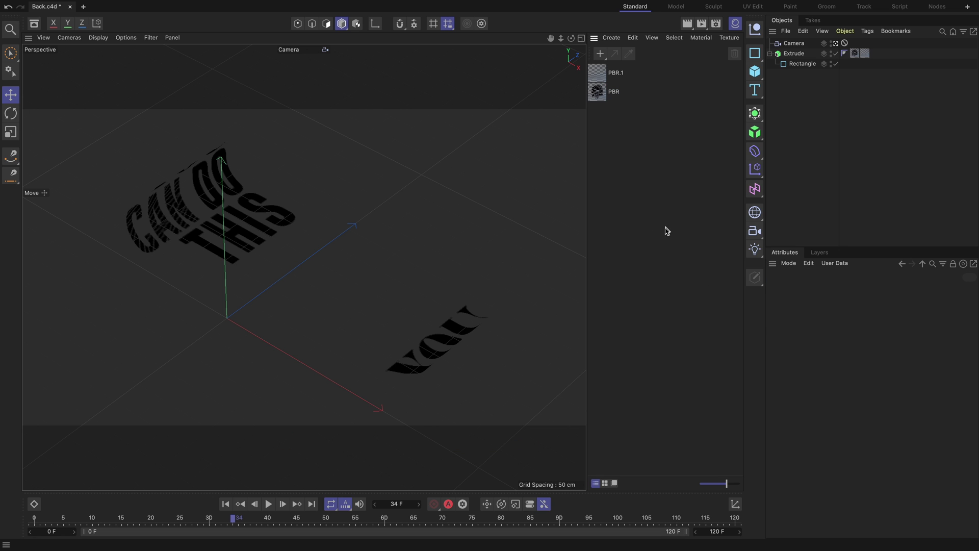
left_click(268, 503)
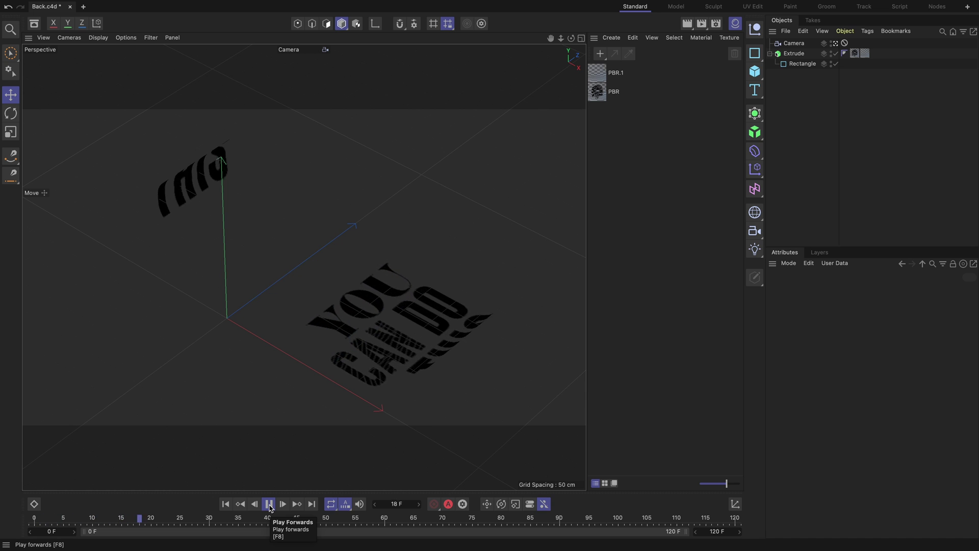
left_click(270, 505)
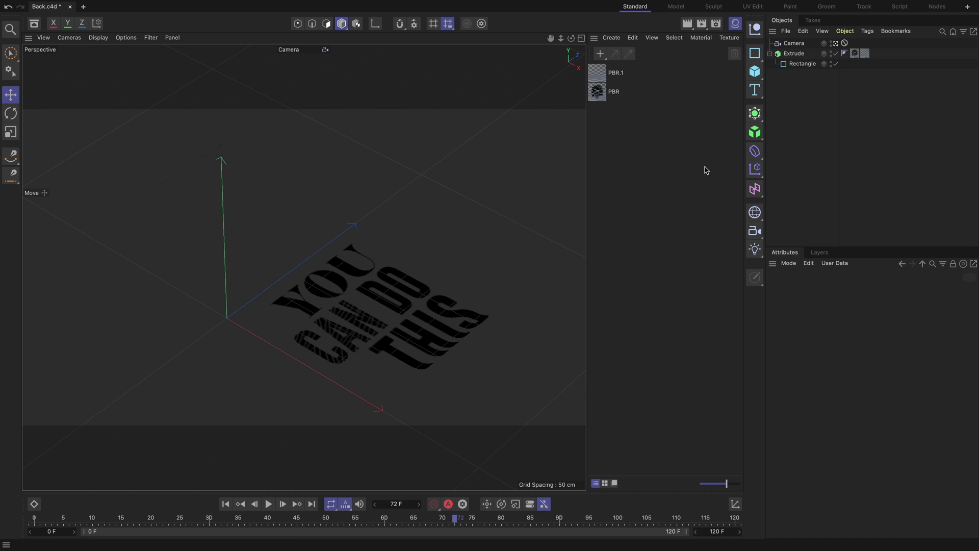
Save Back.c4d and switch to After Effects with Cmd+Tab.
mouse_move(136, 3)
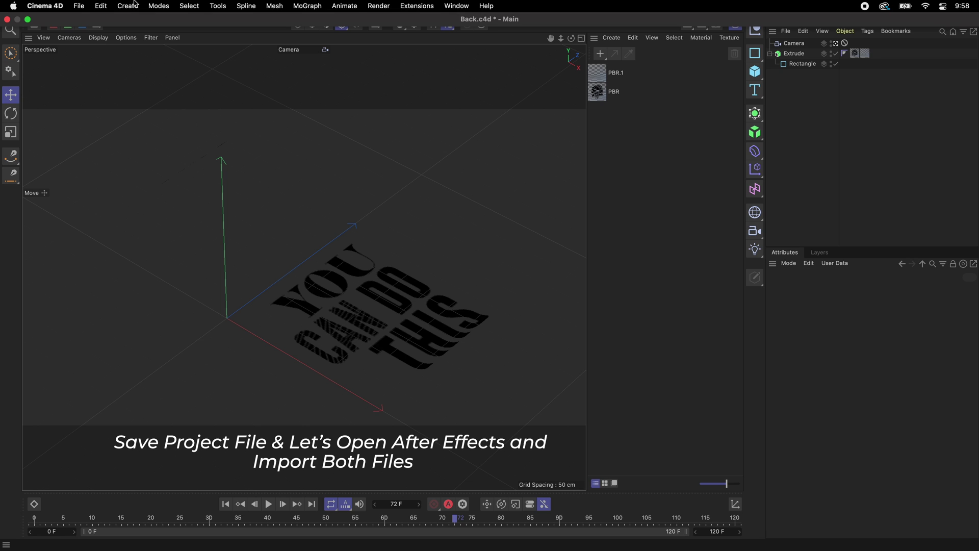
left_click(80, 6)
left_click(107, 121)
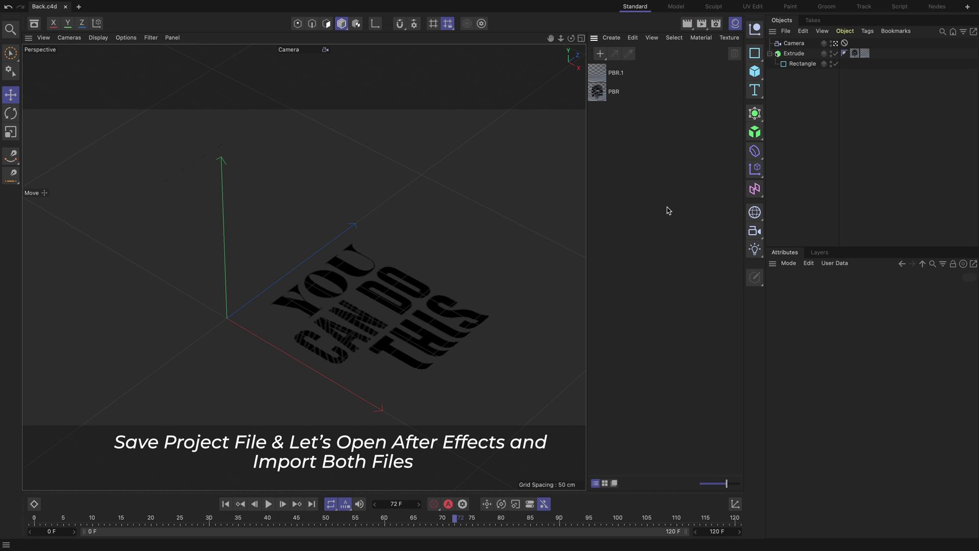
key("super+Tab")
key("super+Tab")
key("super+Tab")
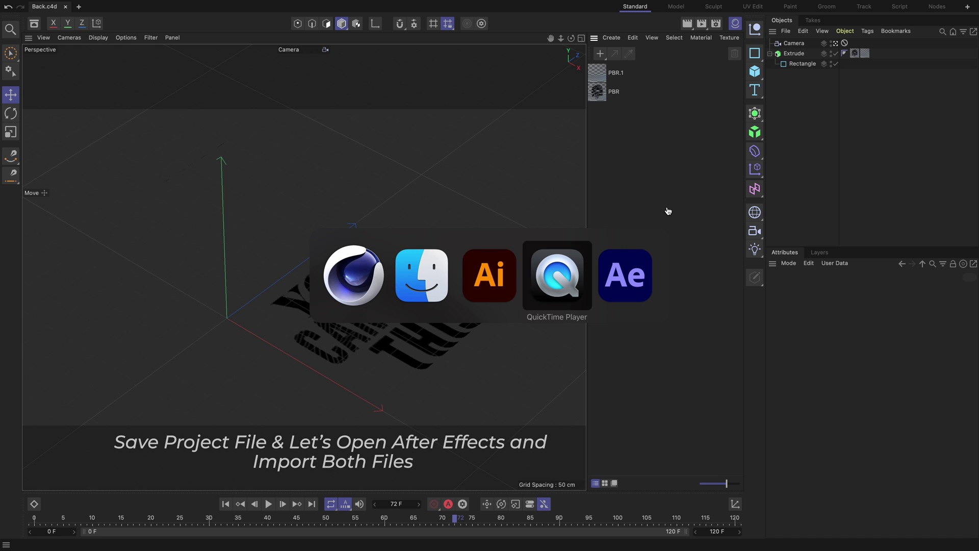
key("super+Tab")
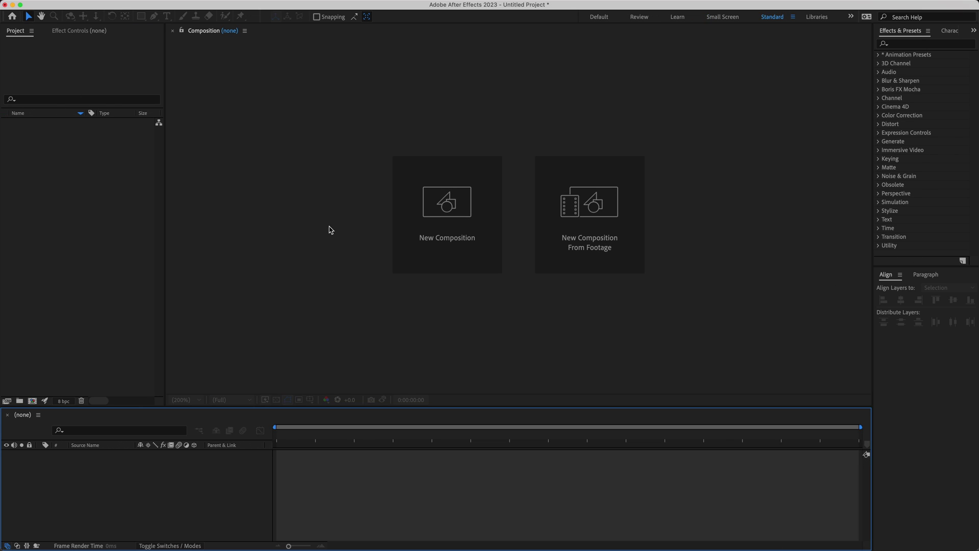
Import Back.c4d and Front.c4d from the Roller Typo Tutorial folder, then select Front.c4d.
left_click(69, 168)
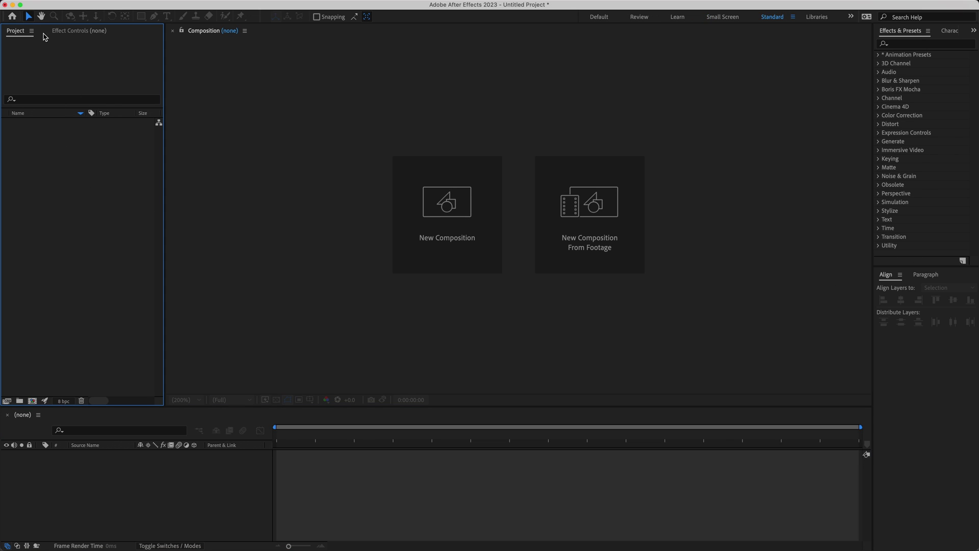
mouse_move(46, 2)
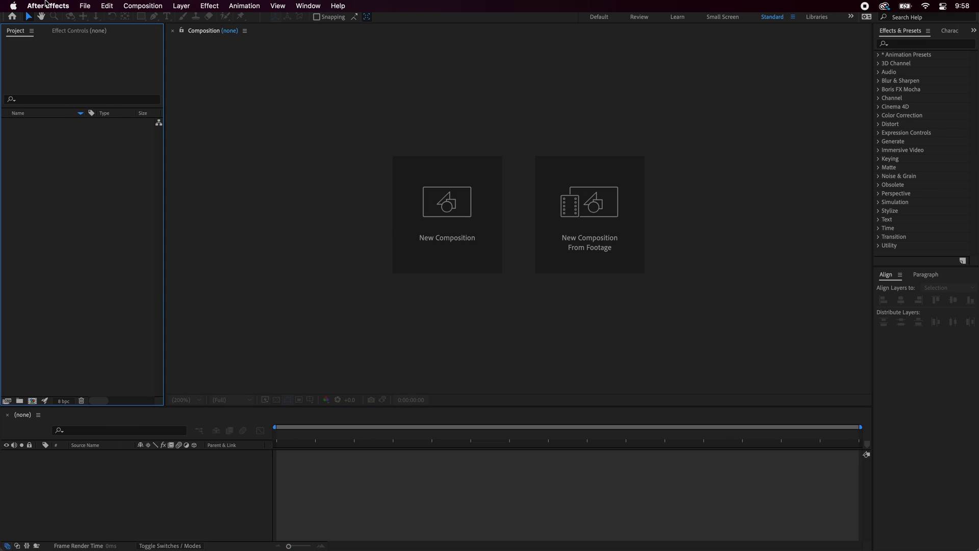
left_click(85, 6)
mouse_move(125, 157)
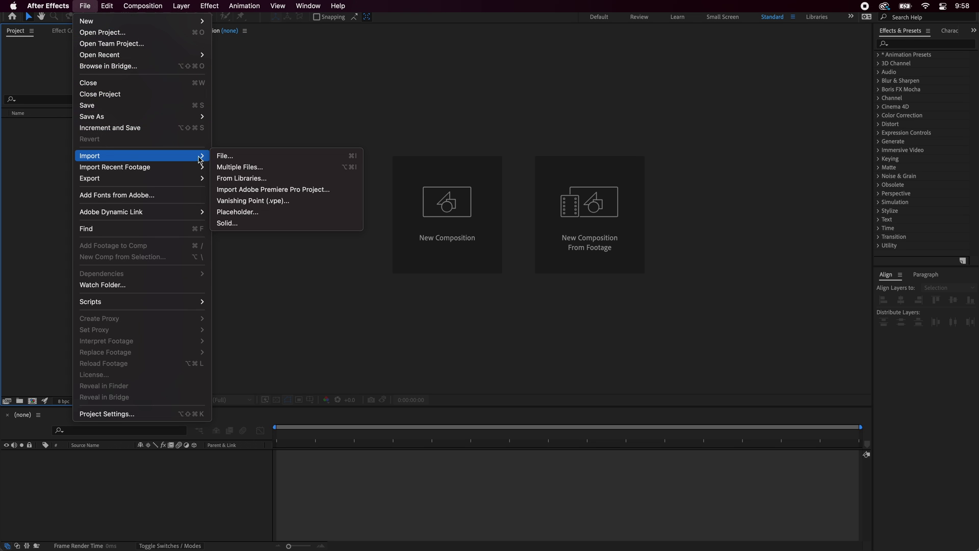
left_click(228, 160)
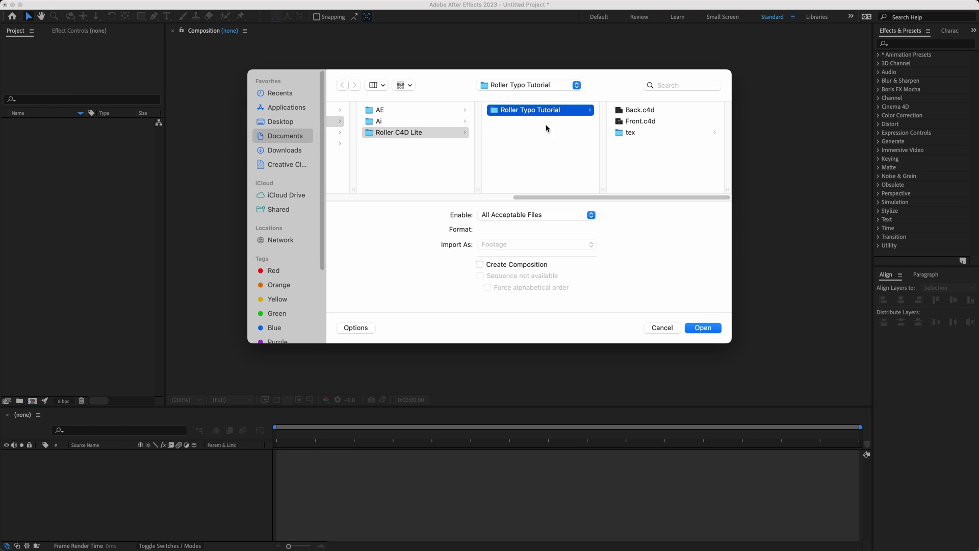
left_click(640, 111)
left_click(519, 122, "shift")
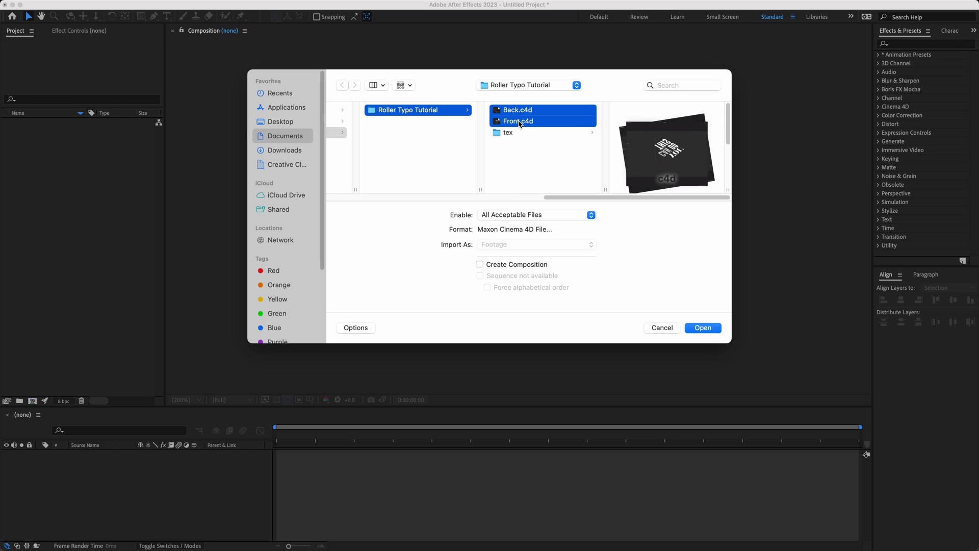
left_click(708, 327)
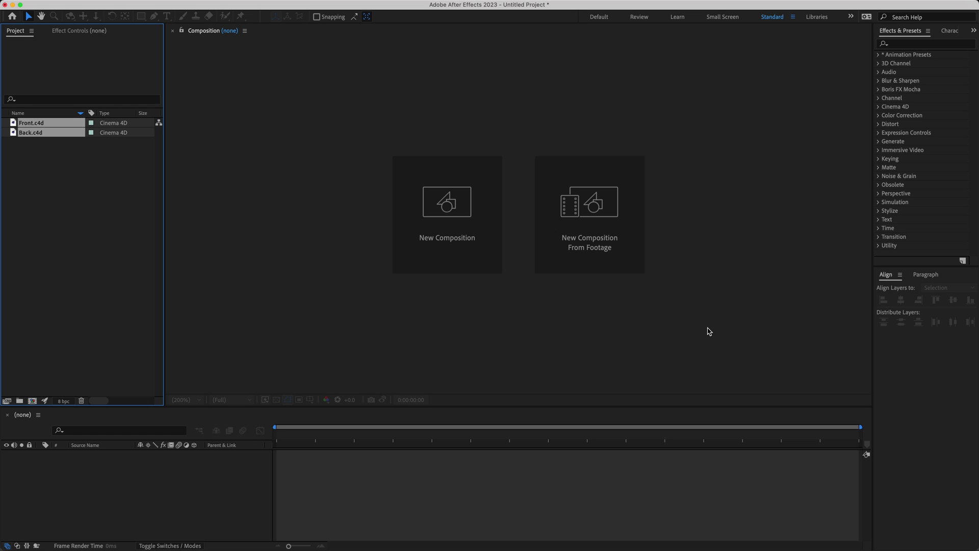
left_click(77, 199)
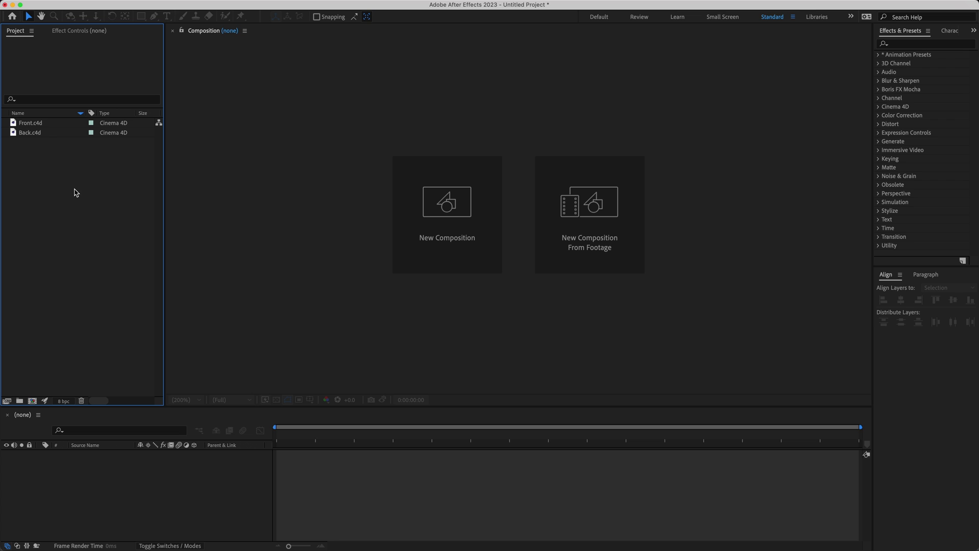
left_click(30, 126)
Create a composition from Front.c4d rendered with the Current Cineware renderer, fitted in the viewer.
left_click_drag(30, 126, 34, 401)
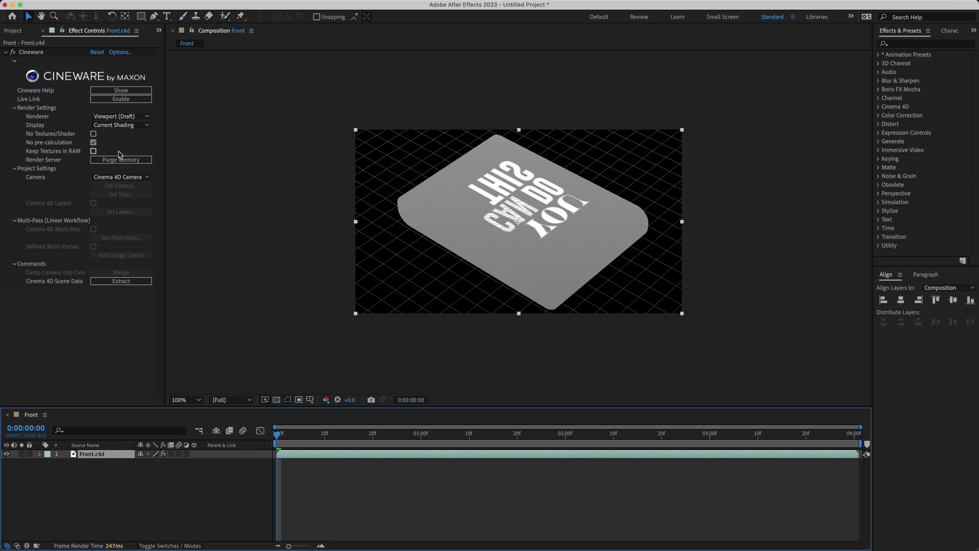
left_click(122, 116)
left_click(130, 128)
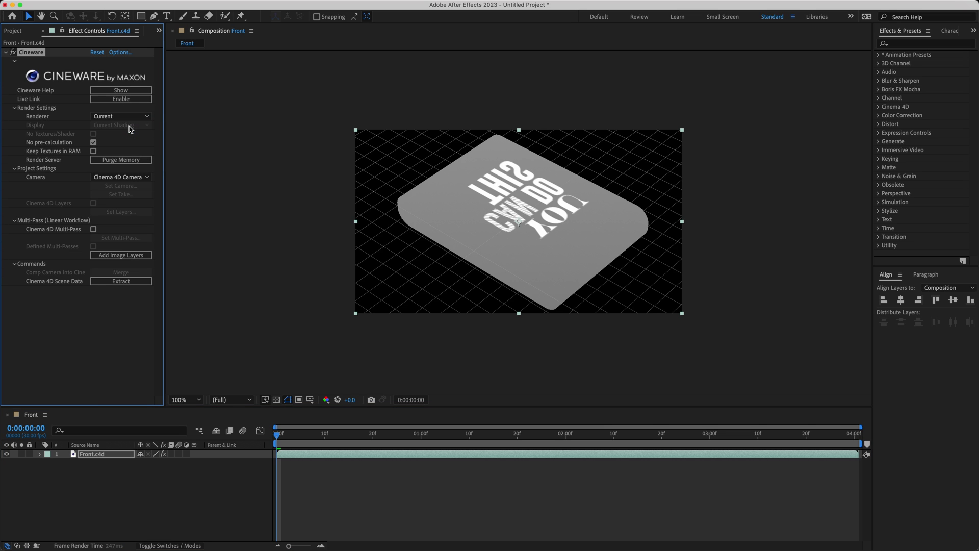
left_click(195, 400)
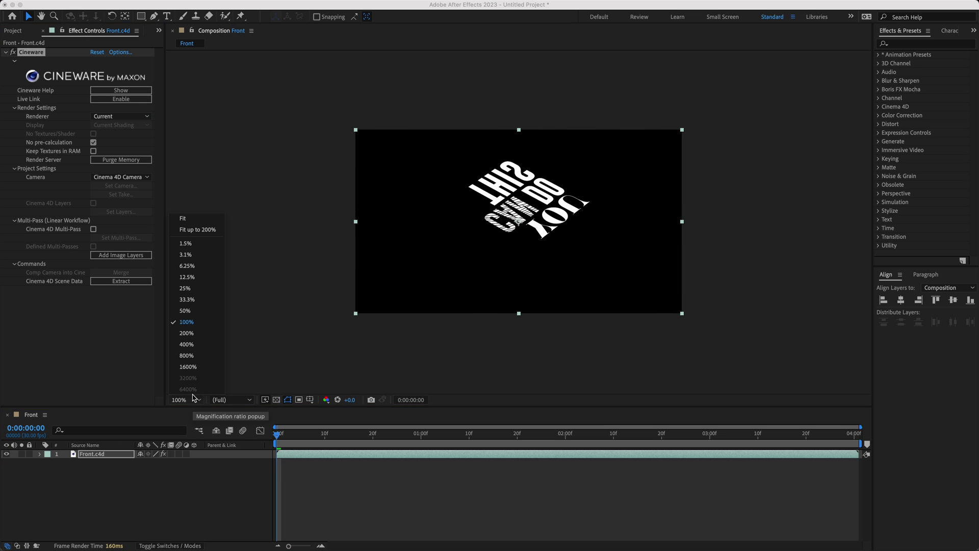
left_click(183, 224)
left_click(422, 484)
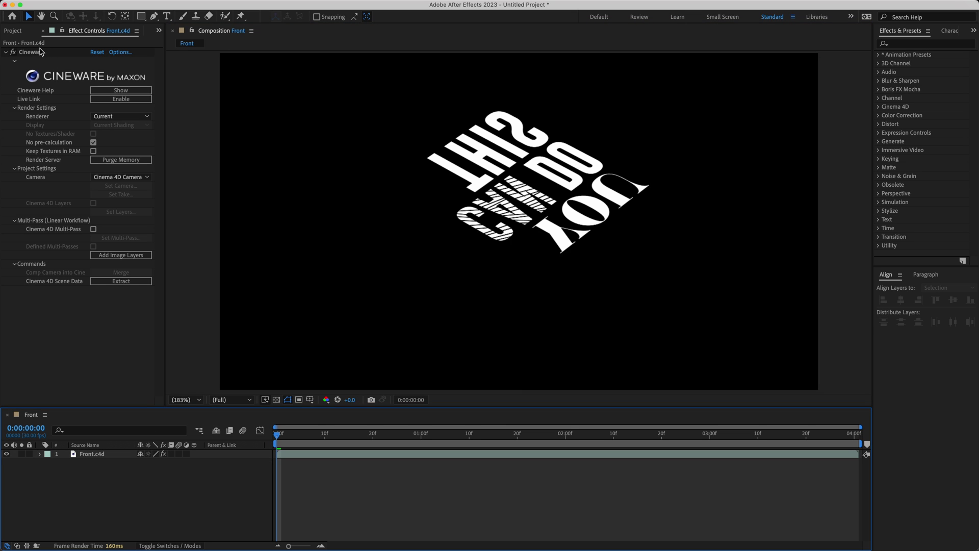
Add Back.c4d with the Current renderer and place it below Front.c4d in the stack.
left_click(16, 30)
left_click(32, 145)
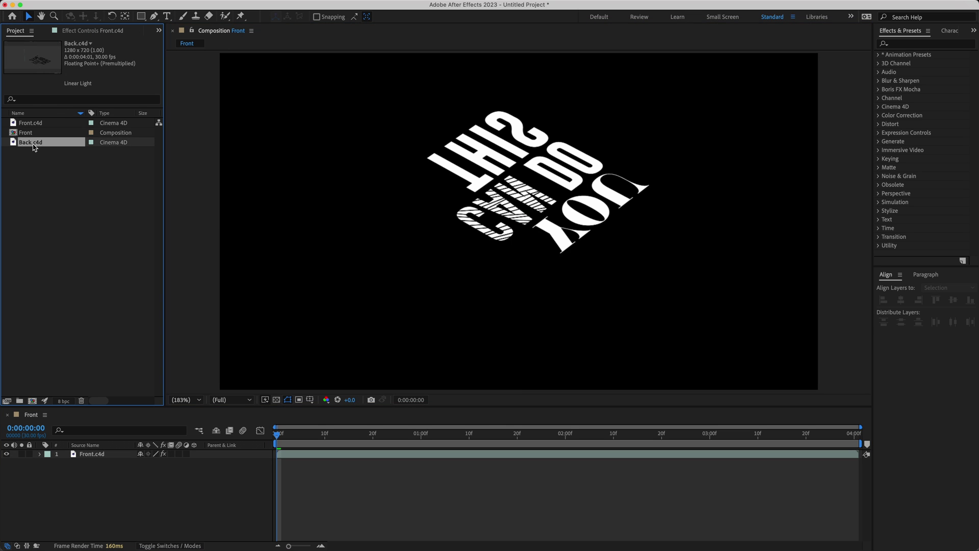
left_click_drag(33, 147, 85, 458)
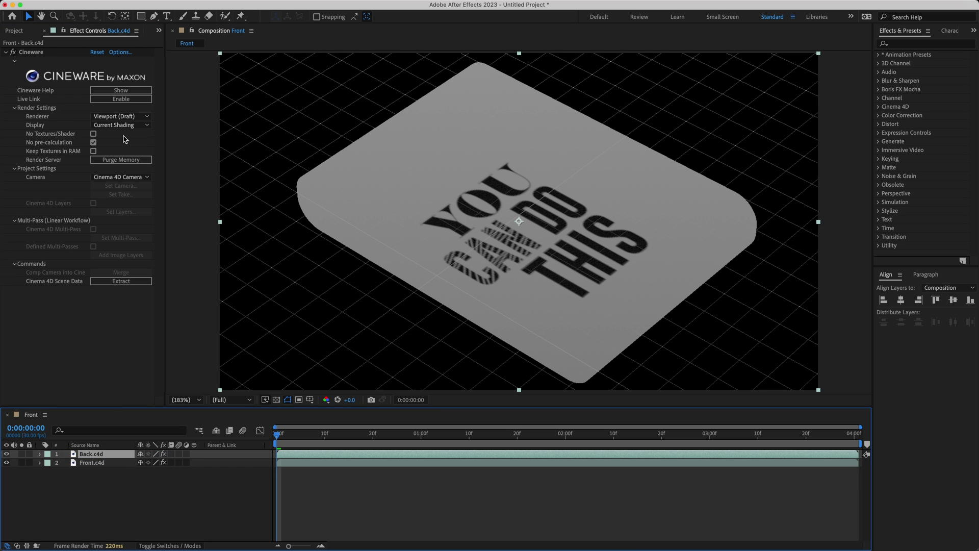
left_click(127, 116)
left_click(125, 127)
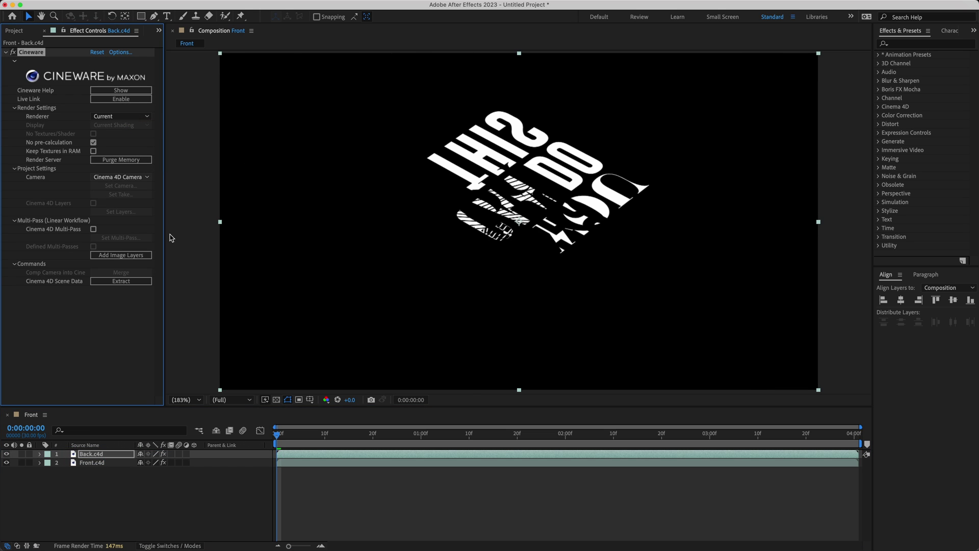
left_click(85, 455)
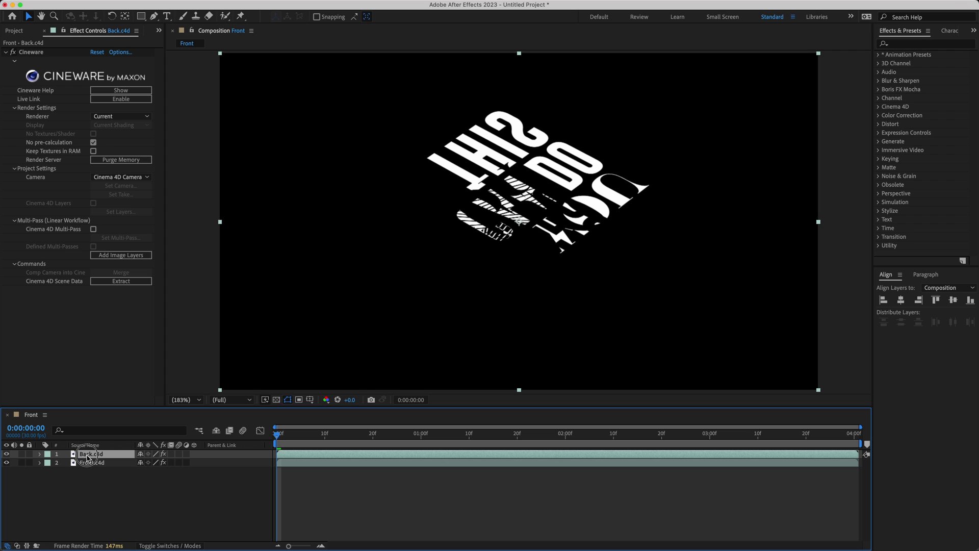
left_click_drag(88, 457, 89, 466)
left_click(121, 488)
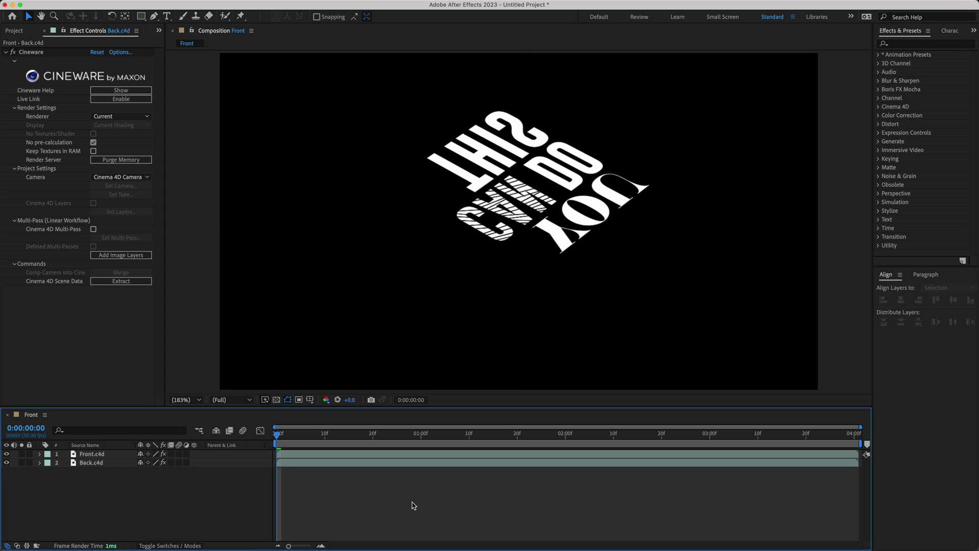
Create a new blue #002DF3 solid layer, Blue Solid 1.
right_click(842, 197)
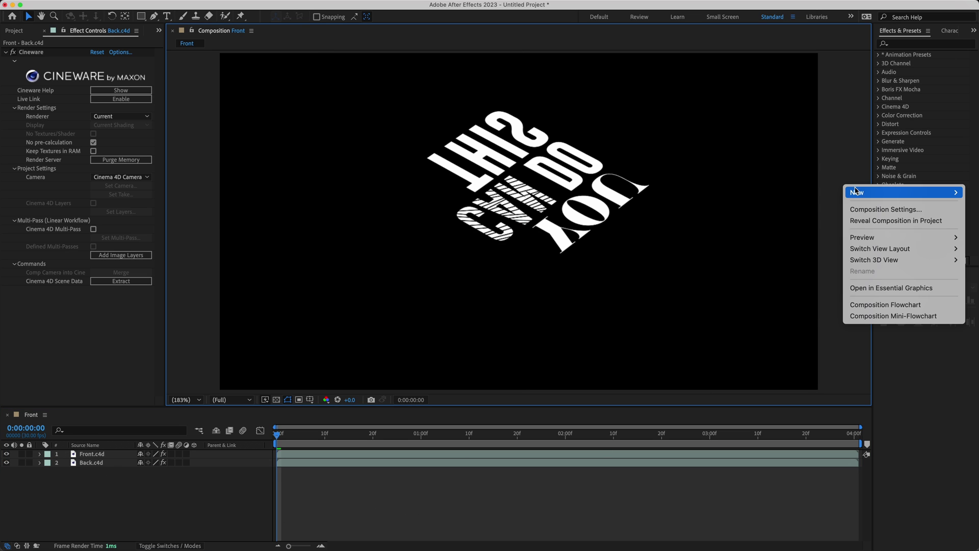
mouse_move(857, 192)
left_click(780, 220)
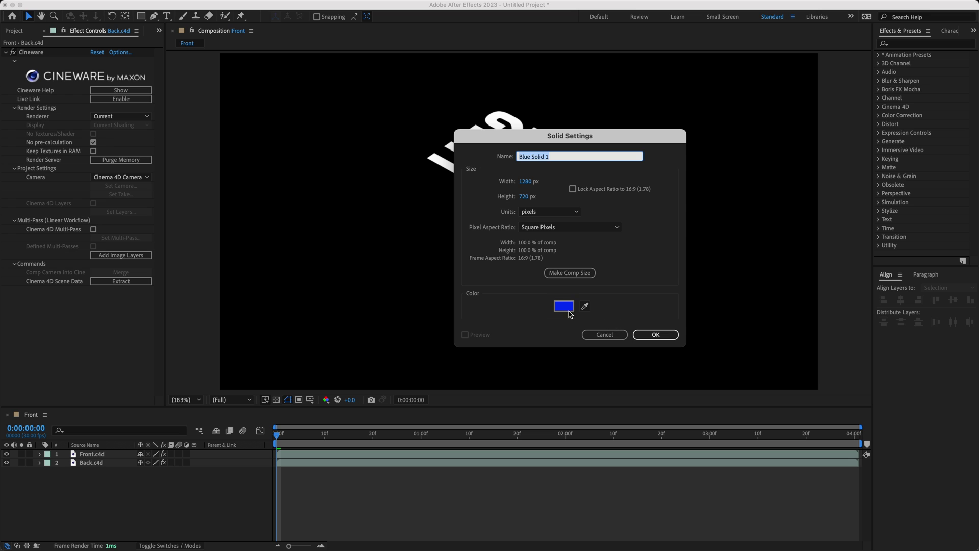
left_click(565, 307)
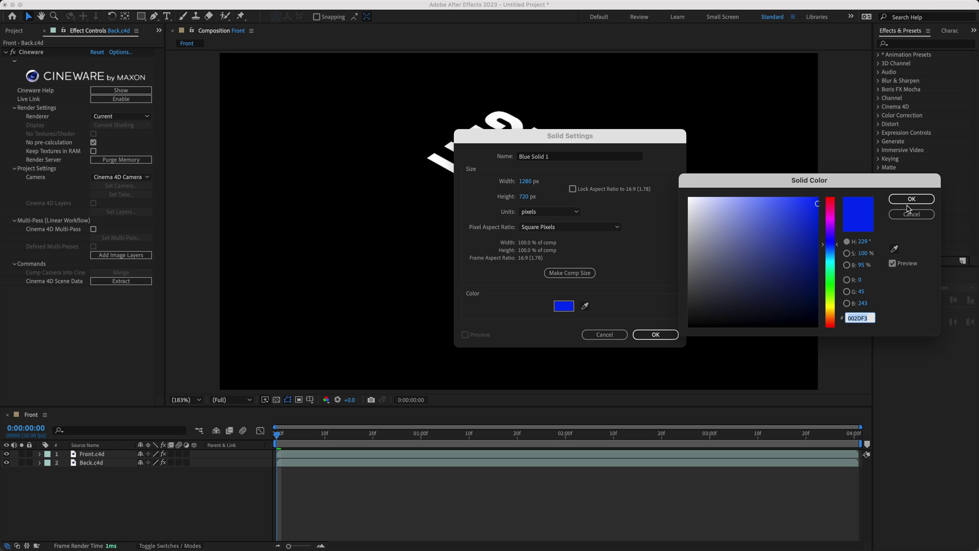
left_click(911, 199)
left_click(650, 335)
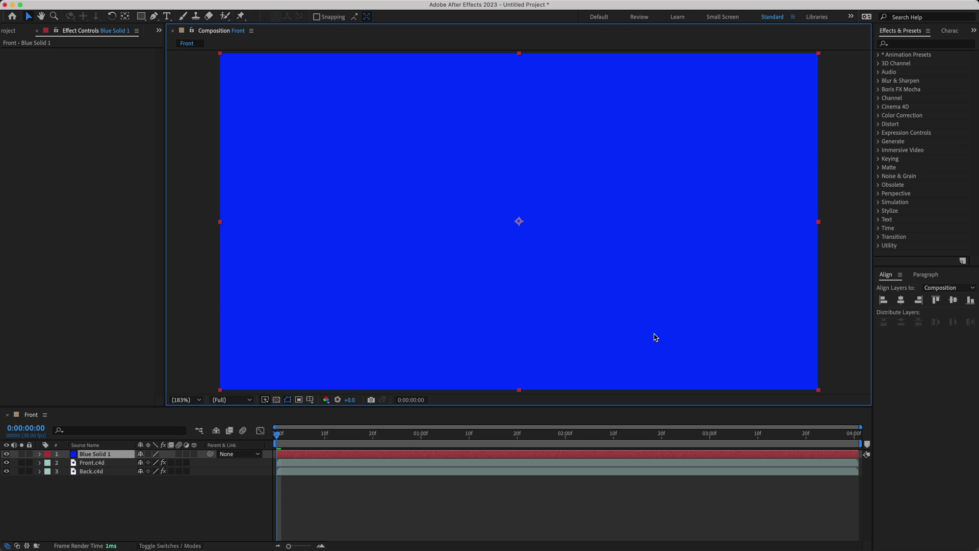
Move Blue Solid 1 beneath the text layers, lock it, and preview the animation.
left_click_drag(92, 457, 92, 474)
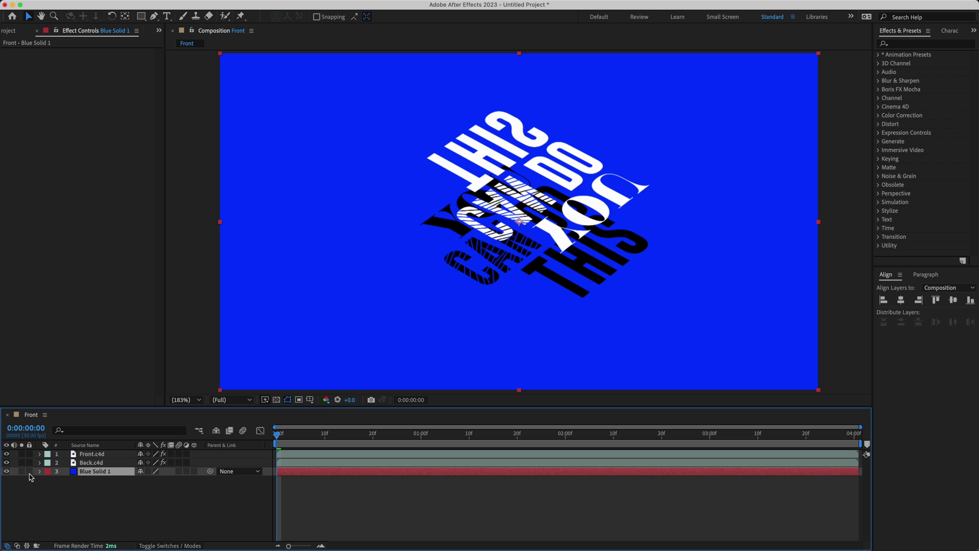
left_click(29, 471)
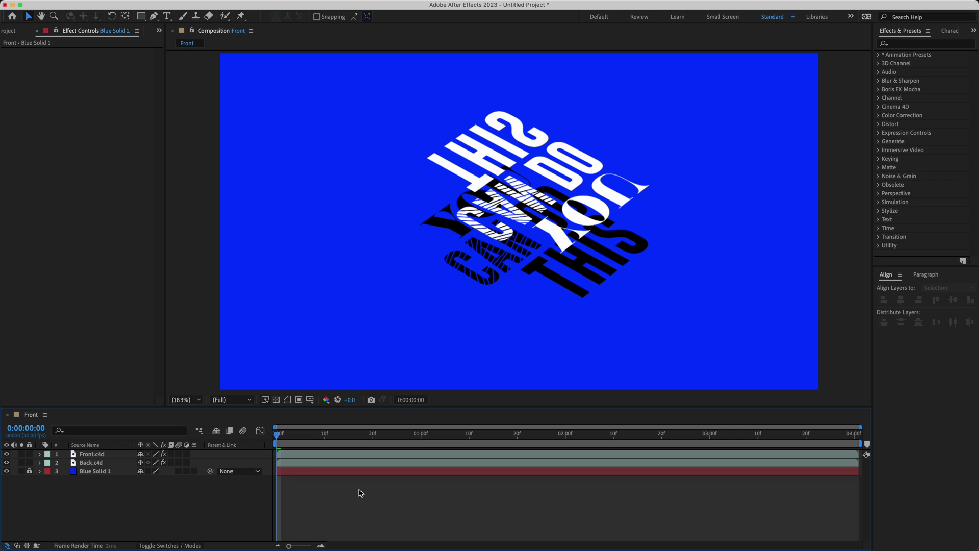
key("space")
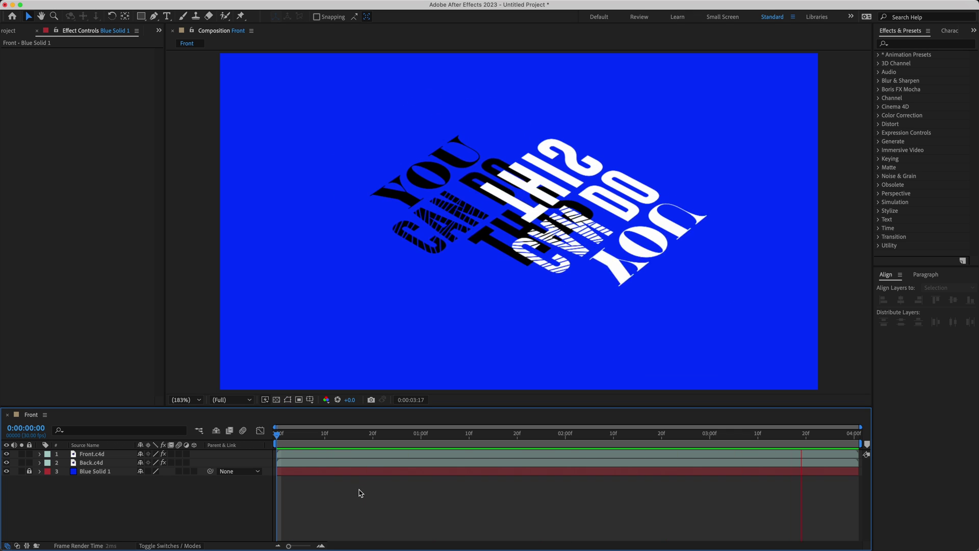
Hide Back.c4d and trim Front.c4d so it starts at frame 12.
left_click(6, 462)
left_click(339, 454)
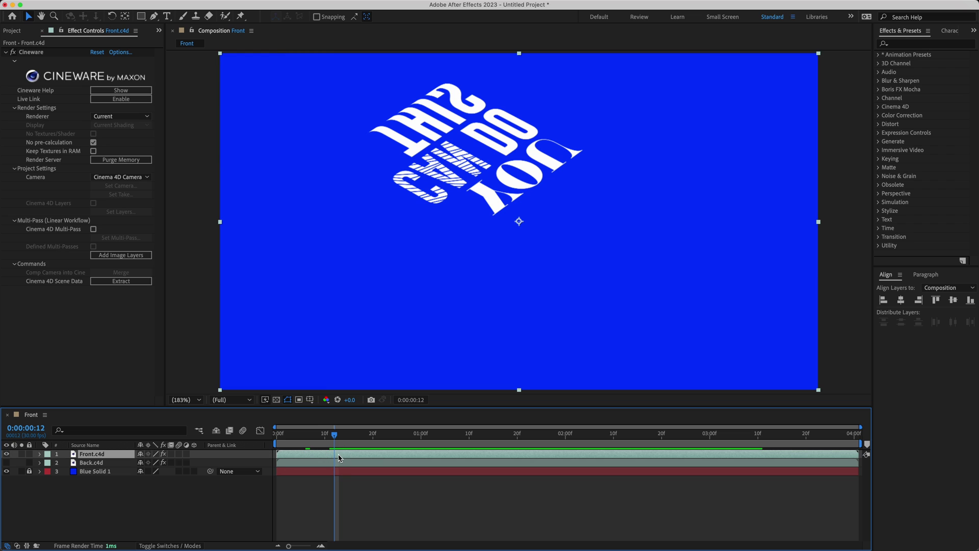
mouse_move(334, 438)
left_mouse_down()
mouse_move(366, 437)
mouse_move(334, 445)
left_mouse_up()
mouse_move(275, 457)
left_mouse_down()
mouse_move(332, 465)
mouse_move(391, 438)
mouse_move(759, 437)
left_mouse_up()
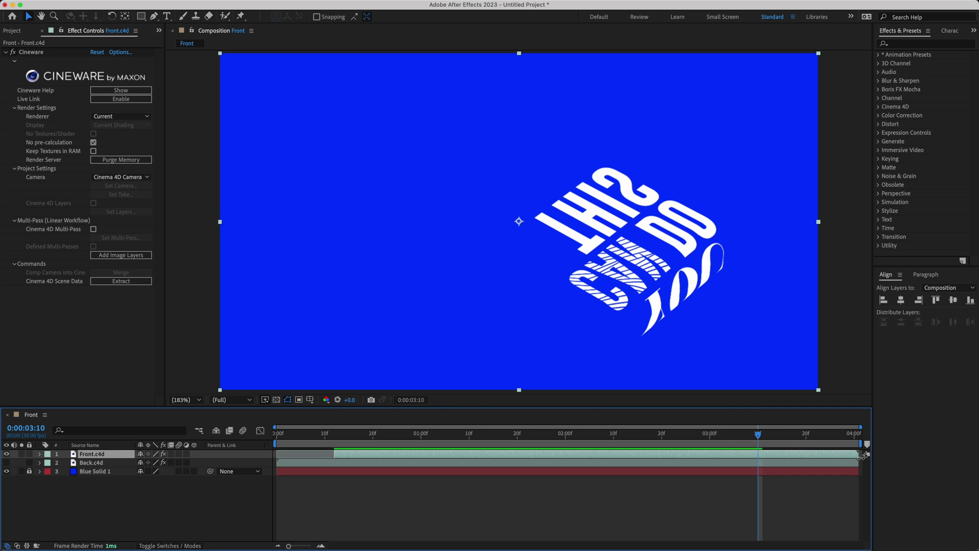
left_click(734, 506)
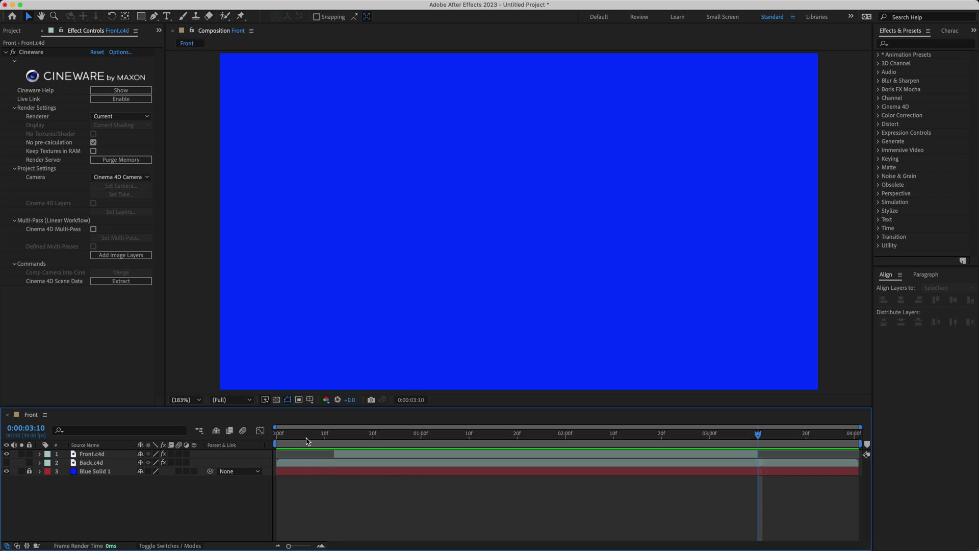
Scrub the timeline to 0:00:01:11 and reselect Front.c4d.
mouse_move(306, 441)
left_mouse_down()
mouse_move(535, 444)
mouse_move(505, 444)
left_mouse_up()
left_click_drag(567, 447, 470, 447)
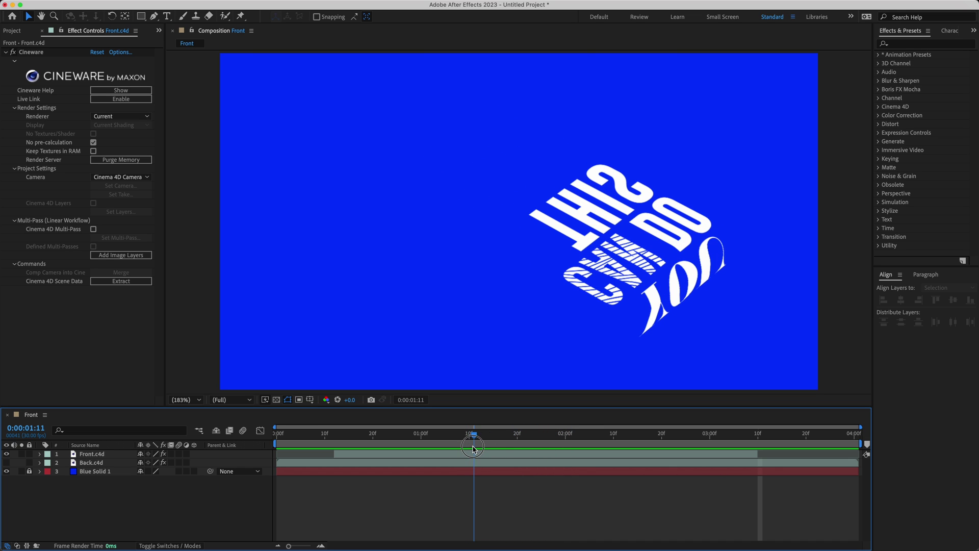
left_click_drag(470, 448, 475, 449)
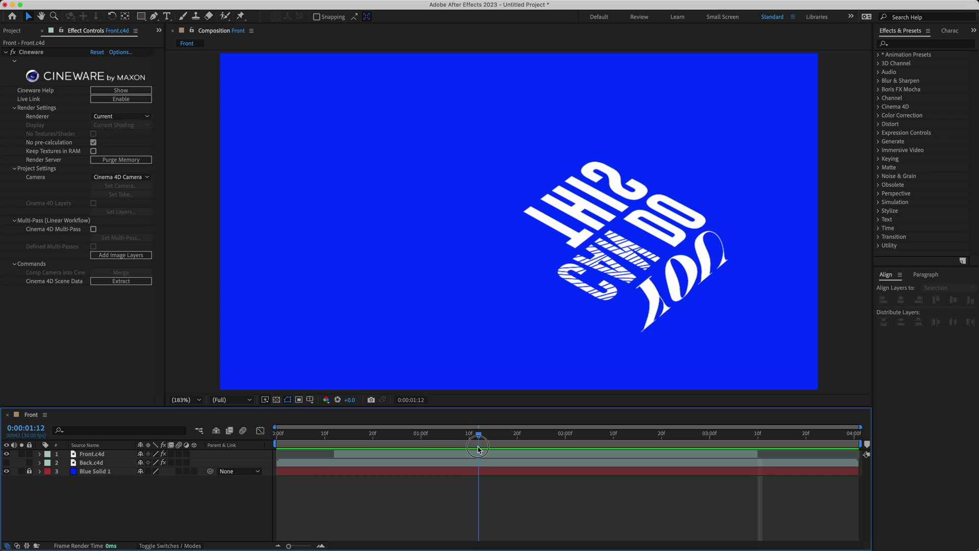
left_click(466, 458)
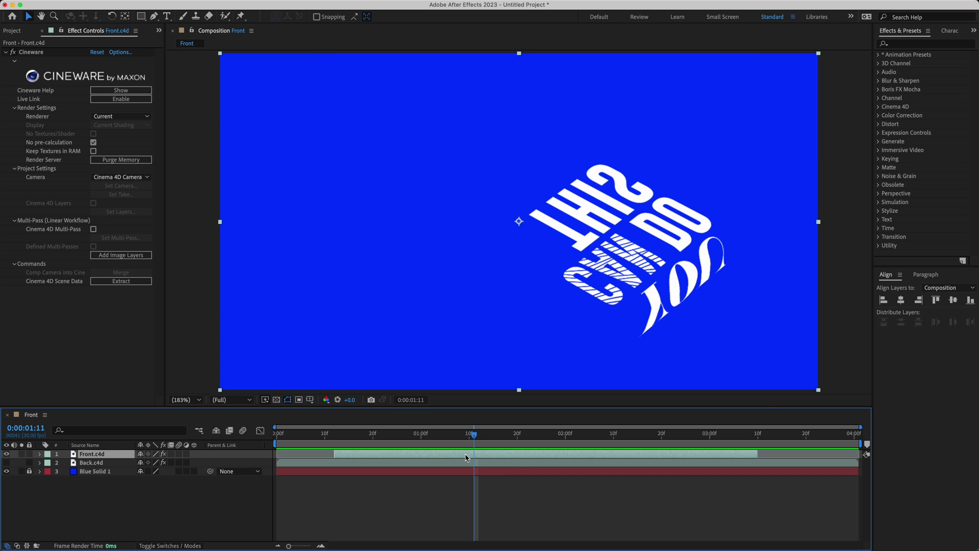
Draw Mask 1 on Front.c4d beside the letters with the Pen tool.
left_click(155, 17)
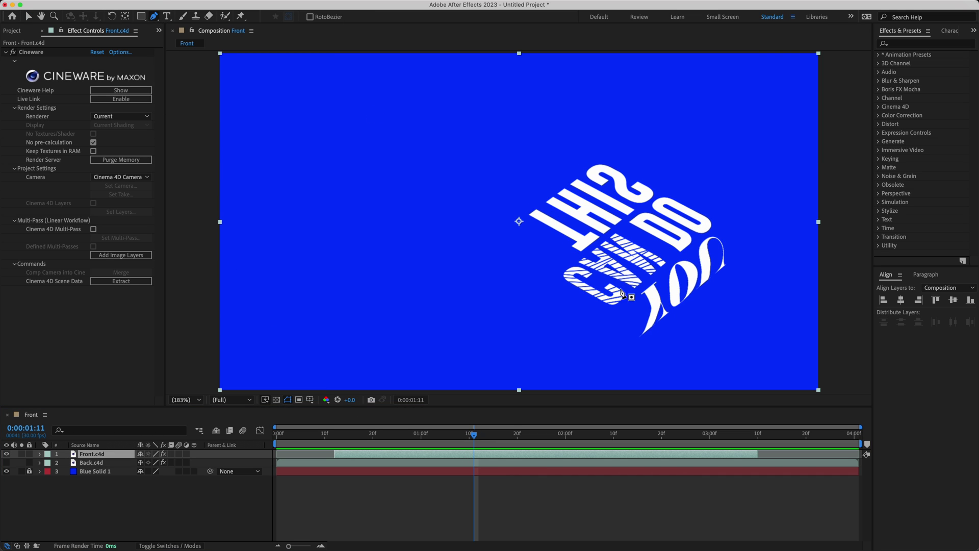
left_click(627, 373)
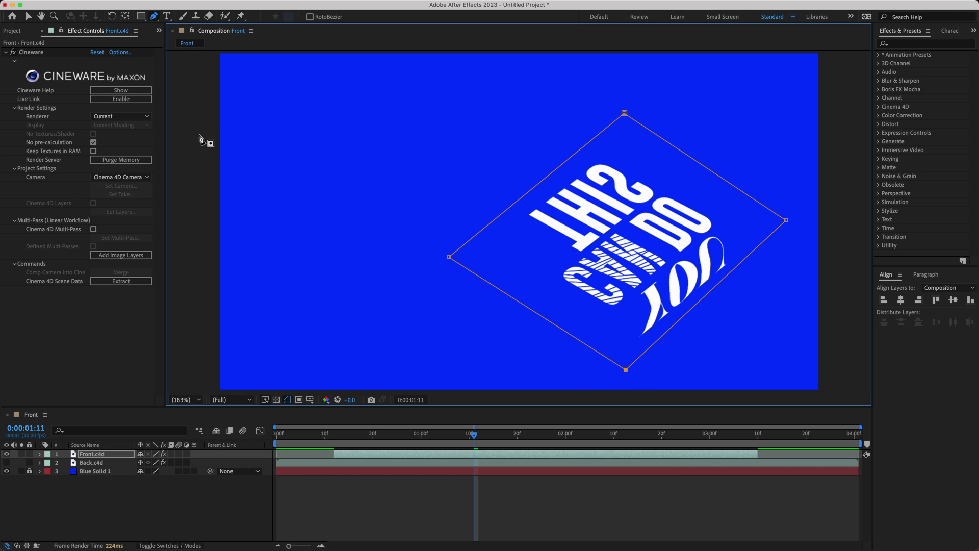
left_click(29, 17)
Reveal Front.c4d's Mask 1 Mask Path property and move the playhead ahead to 2:09.
left_click(474, 455)
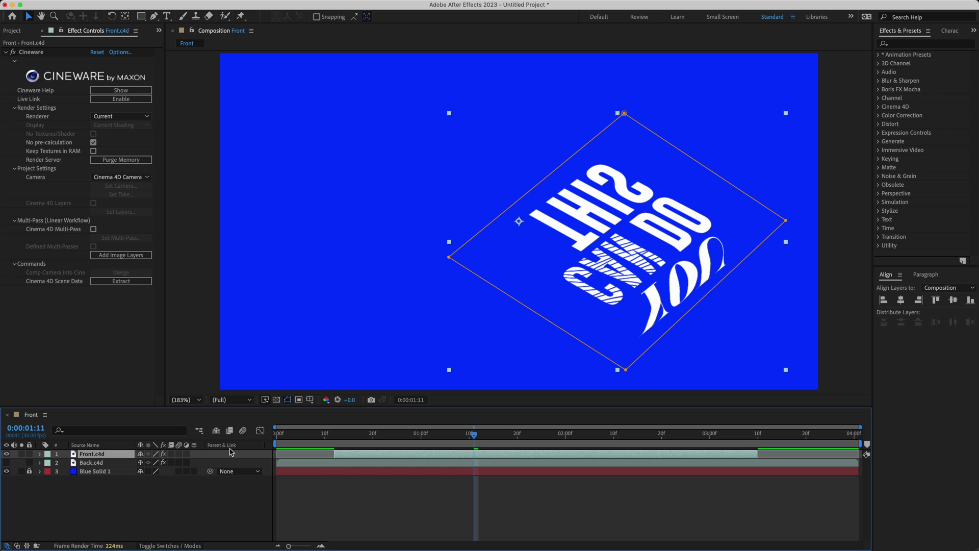
left_click(39, 453)
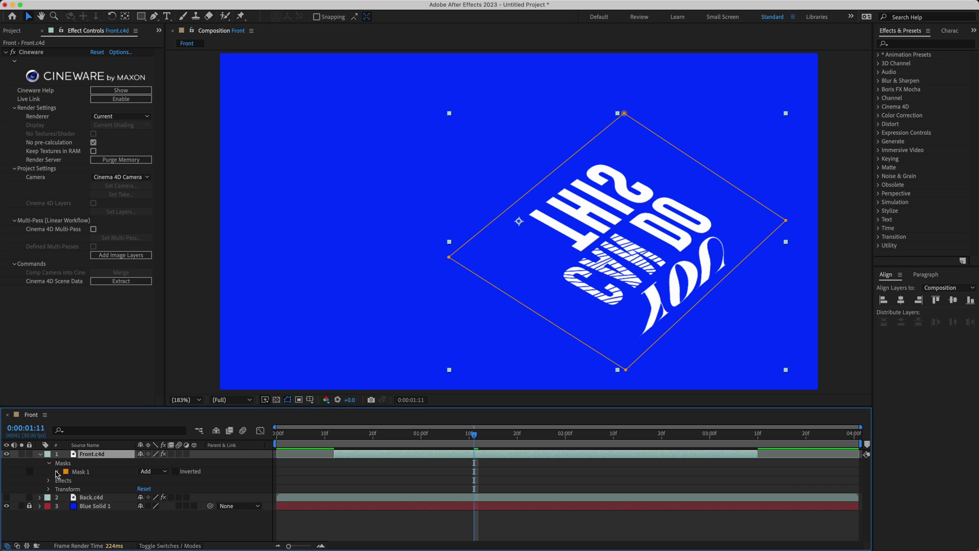
left_click(58, 472)
left_click(494, 455)
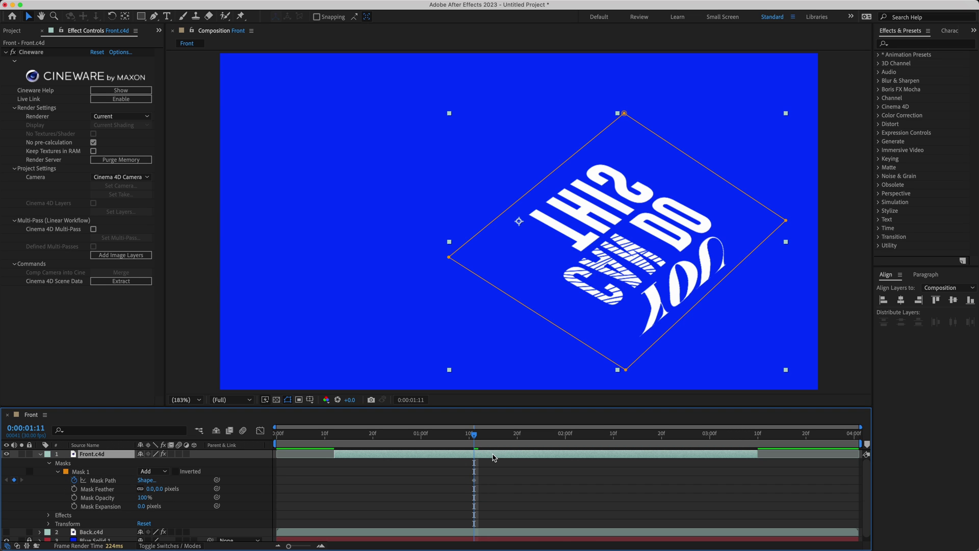
key("m")
left_click(496, 464)
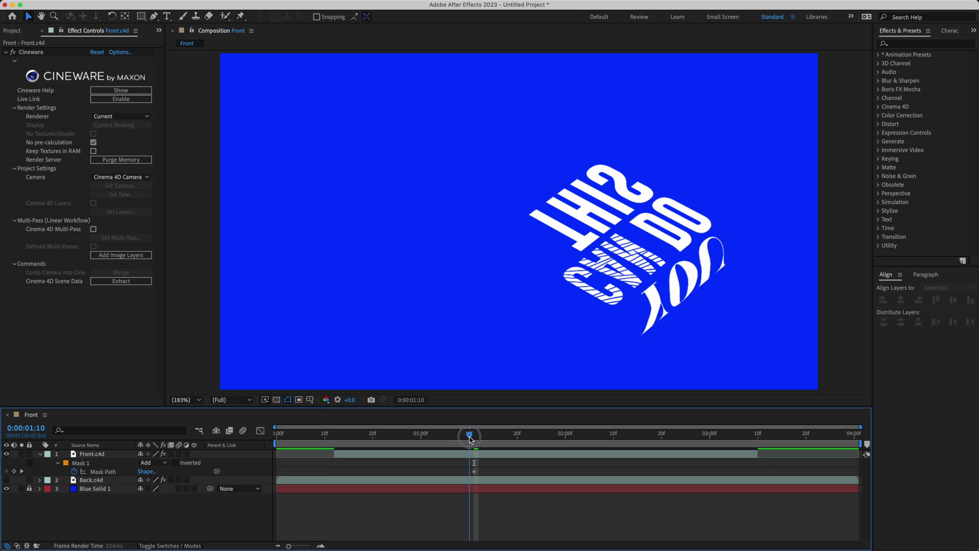
mouse_move(470, 438)
left_mouse_down()
mouse_move(345, 460)
mouse_move(628, 474)
mouse_move(608, 444)
left_mouse_up()
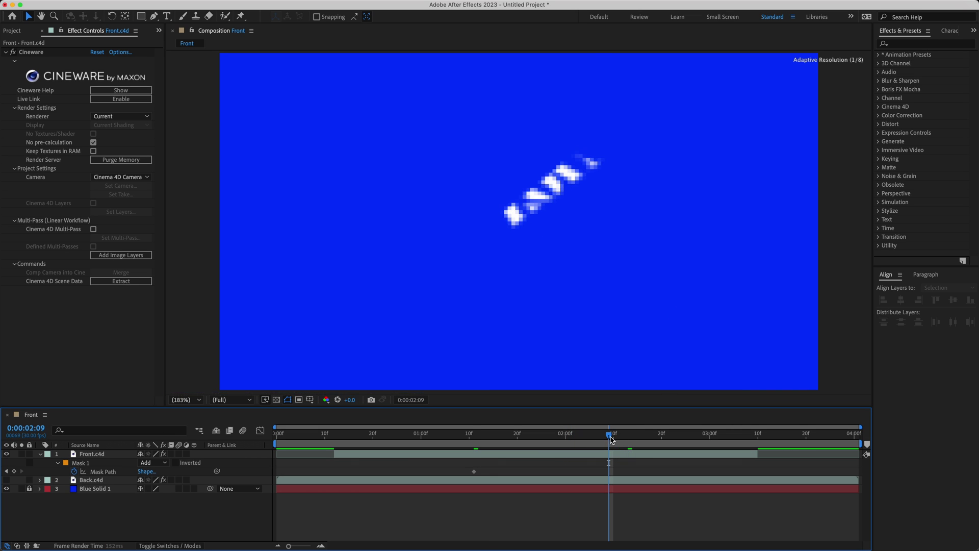
At 2:09, move the whole Front.c4d mask up-left over the text.
left_click(473, 471)
left_click(627, 372)
left_click_drag(627, 372, 484, 285)
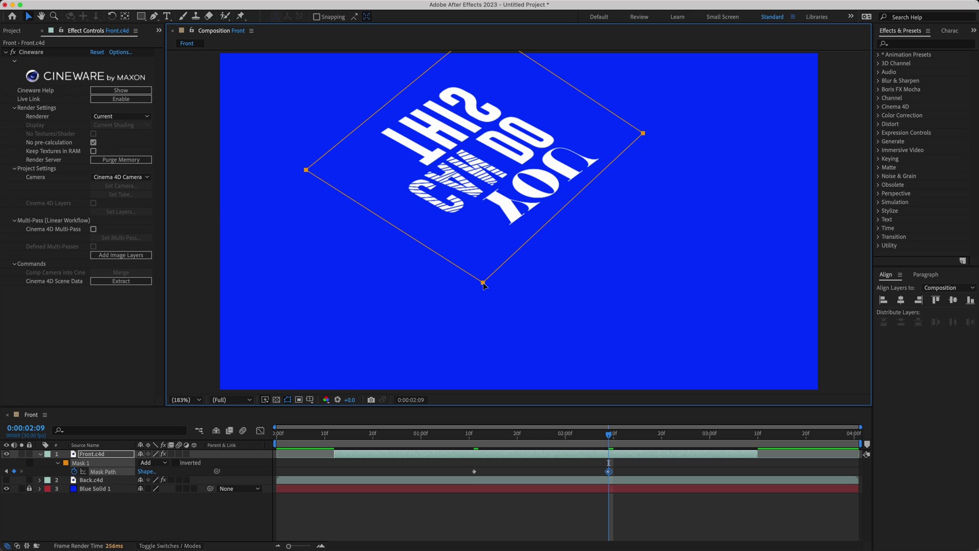
mouse_move(613, 441)
left_mouse_down()
mouse_move(474, 463)
mouse_move(536, 435)
mouse_move(754, 437)
left_mouse_up()
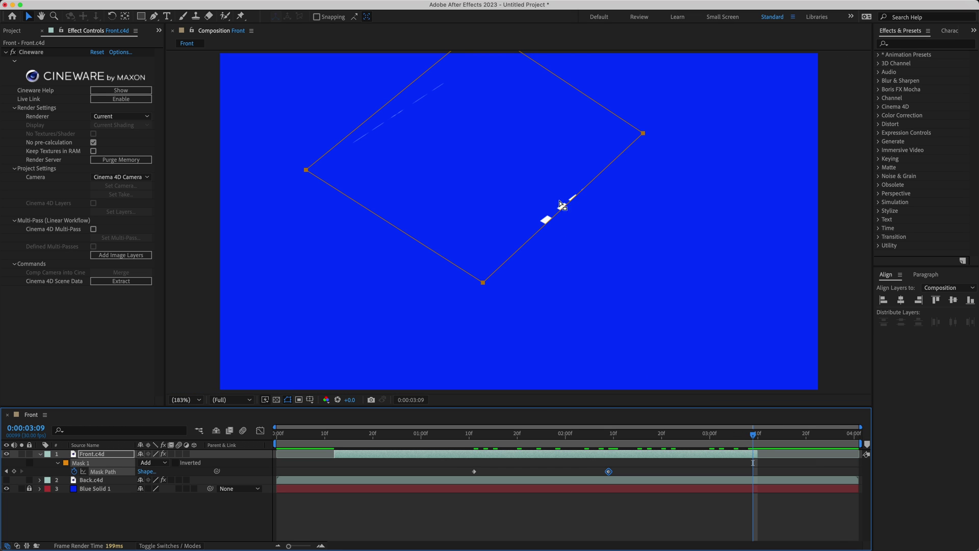
At about 2:20, pull the mask's bottom and right corners up-left, then preview.
left_click_drag(607, 437, 659, 441)
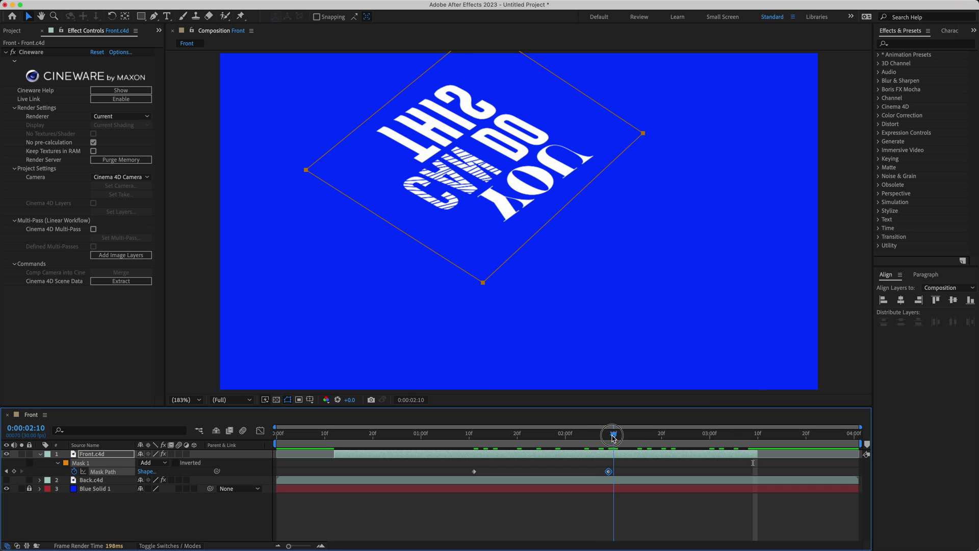
left_click(662, 111)
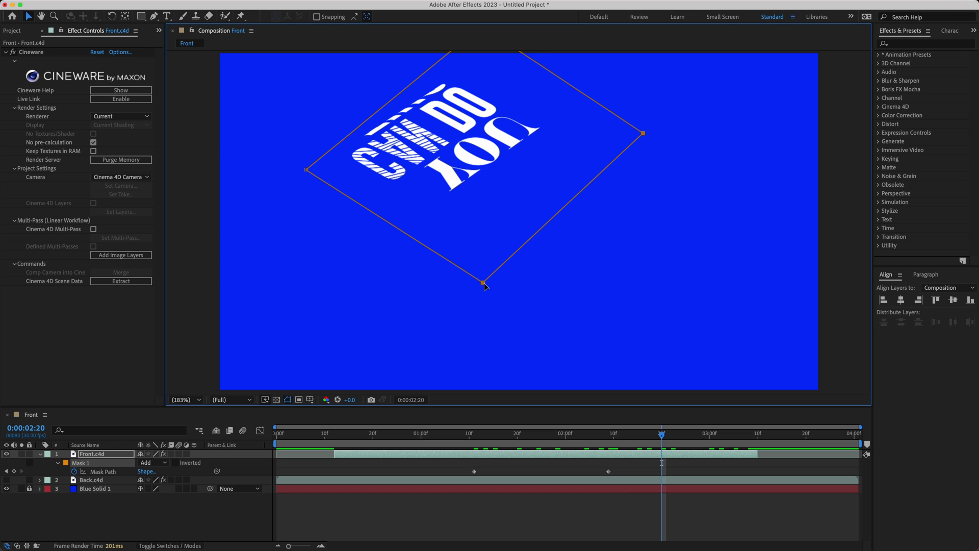
left_click_drag(482, 283, 441, 257)
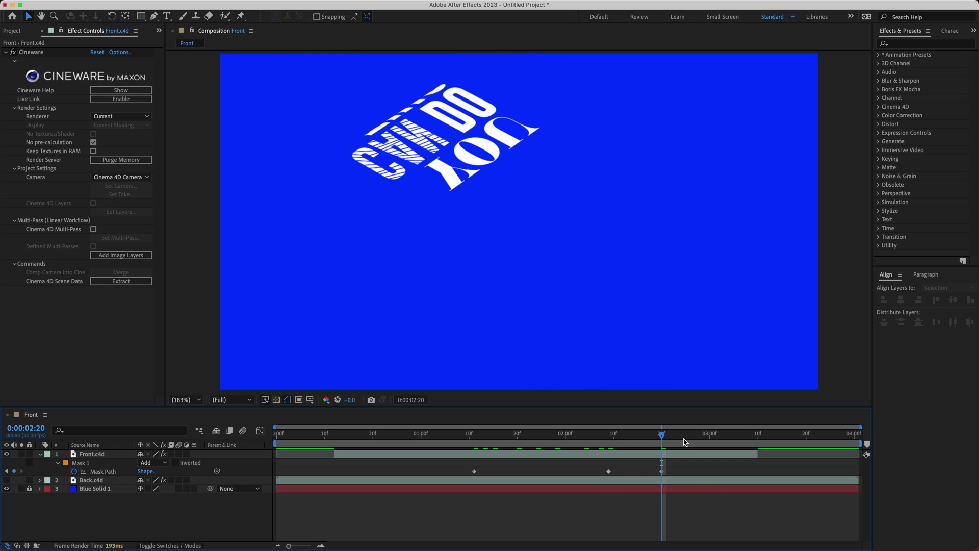
left_click(671, 450)
mouse_move(662, 433)
left_mouse_down()
mouse_move(636, 446)
mouse_move(742, 437)
left_mouse_up()
key("Home")
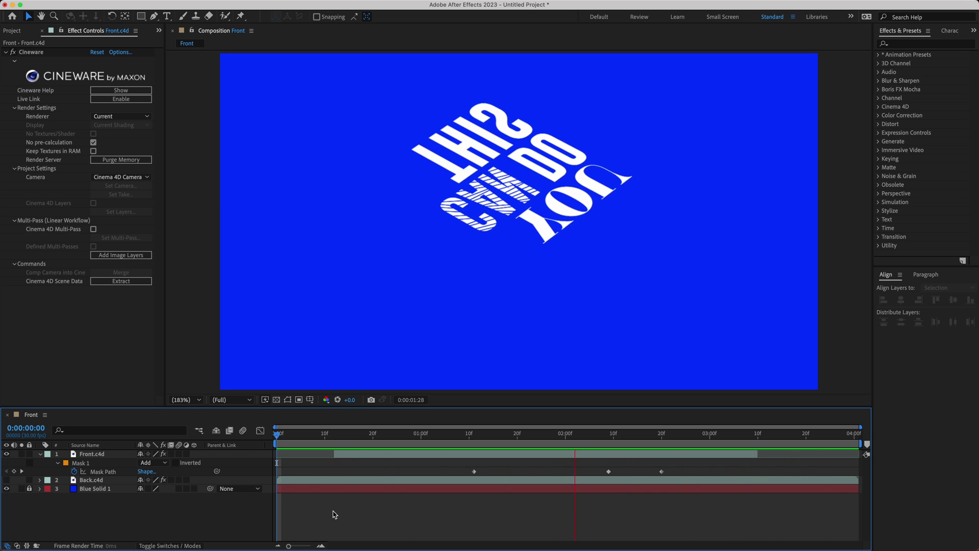
Stop the preview and adjust the mask's left and top corners at the 1:11 keyframe.
left_click(298, 437)
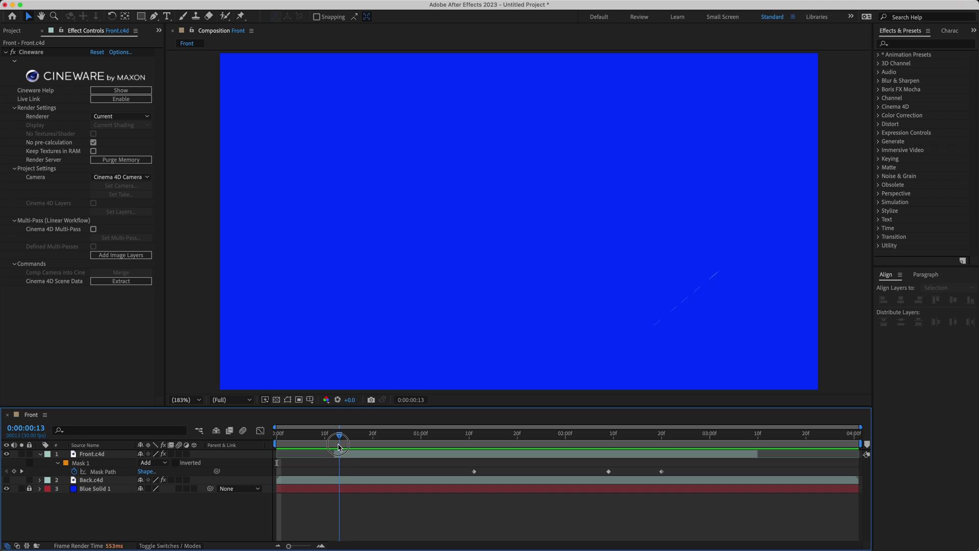
left_click(341, 454)
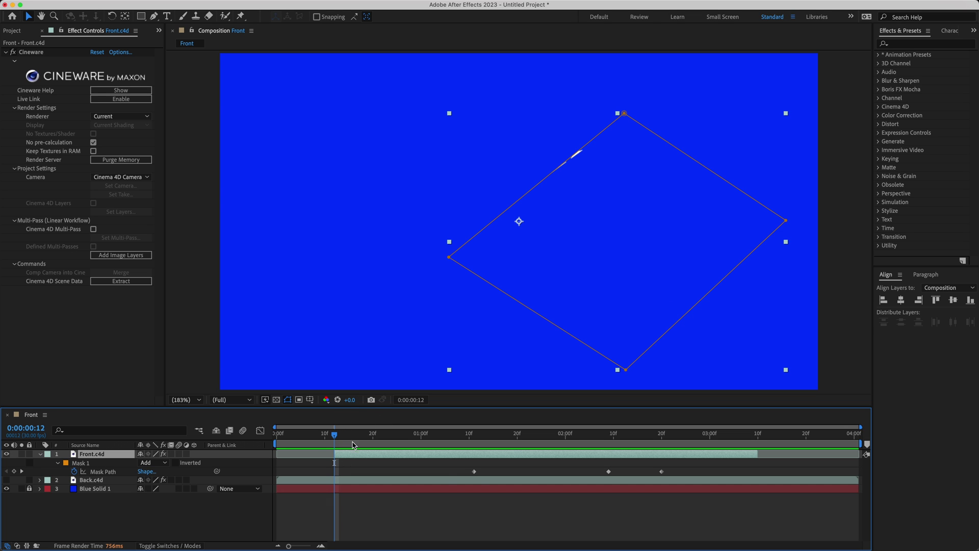
left_click(474, 472)
left_click(475, 436)
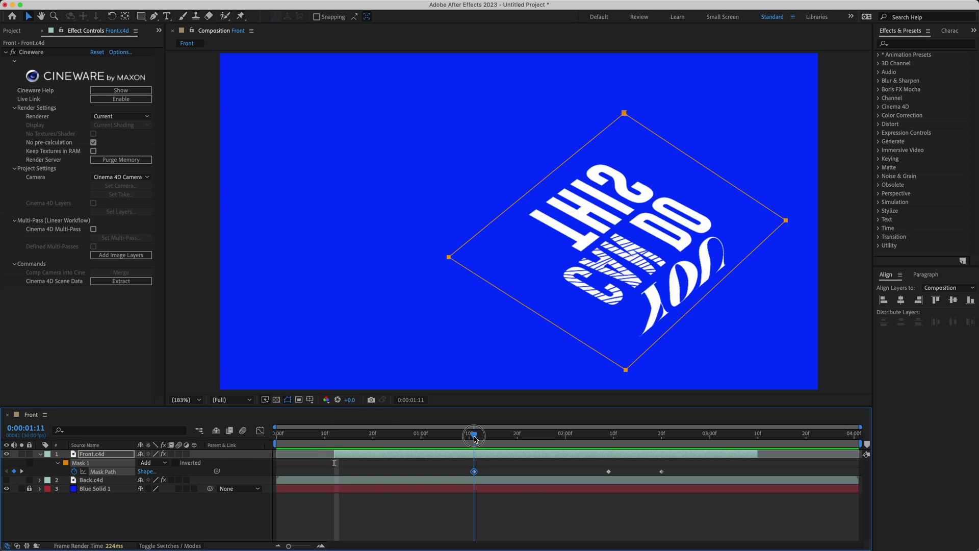
left_click_drag(414, 242, 460, 267)
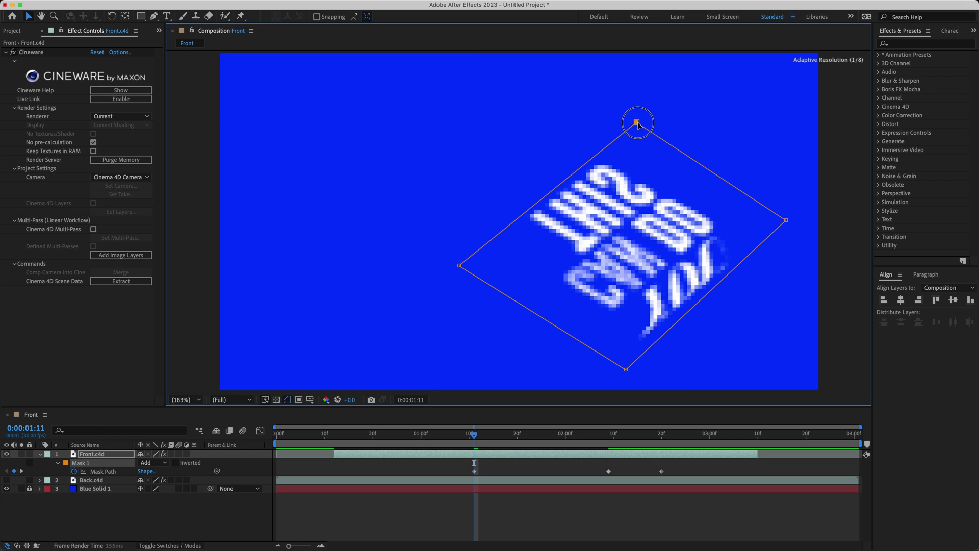
left_click(437, 511)
Scrub through the Front.c4d animation to review the three-keyframe mask.
left_click(349, 445)
mouse_move(348, 446)
left_mouse_down()
mouse_move(334, 447)
mouse_move(587, 458)
left_mouse_up()
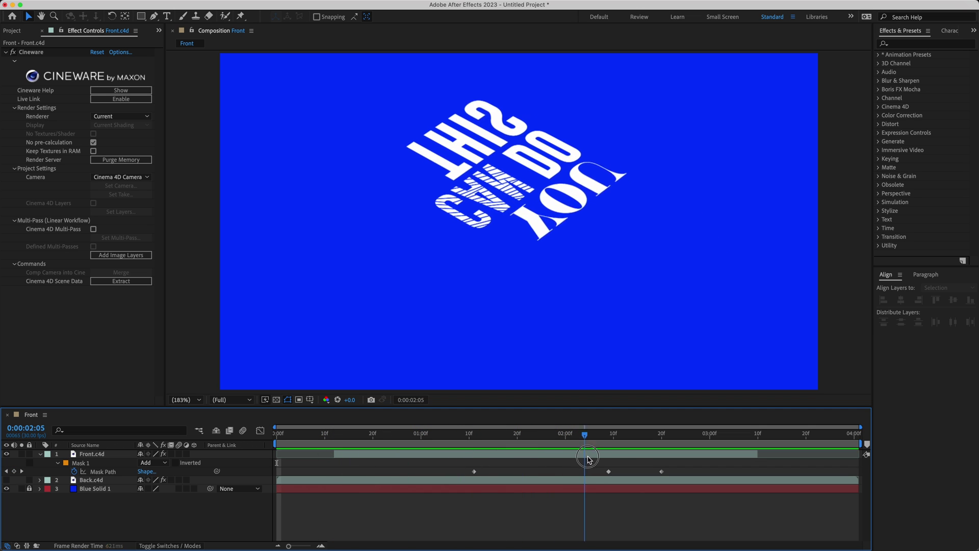
left_click(632, 455)
mouse_move(635, 437)
left_mouse_down()
mouse_move(497, 445)
mouse_move(458, 467)
mouse_move(769, 481)
left_mouse_up()
Collapse and hide Front.c4d, then select Back.c4d.
left_click(648, 501)
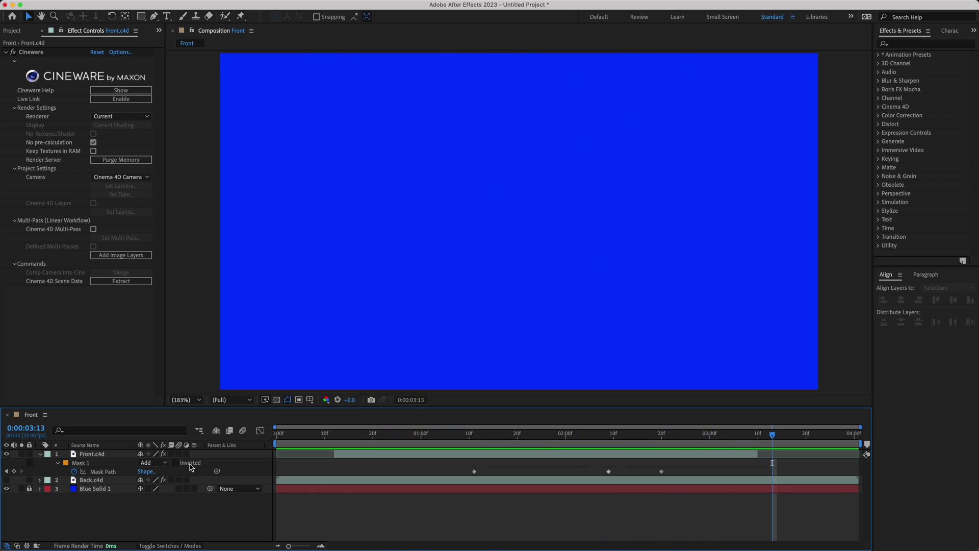
left_click(41, 454)
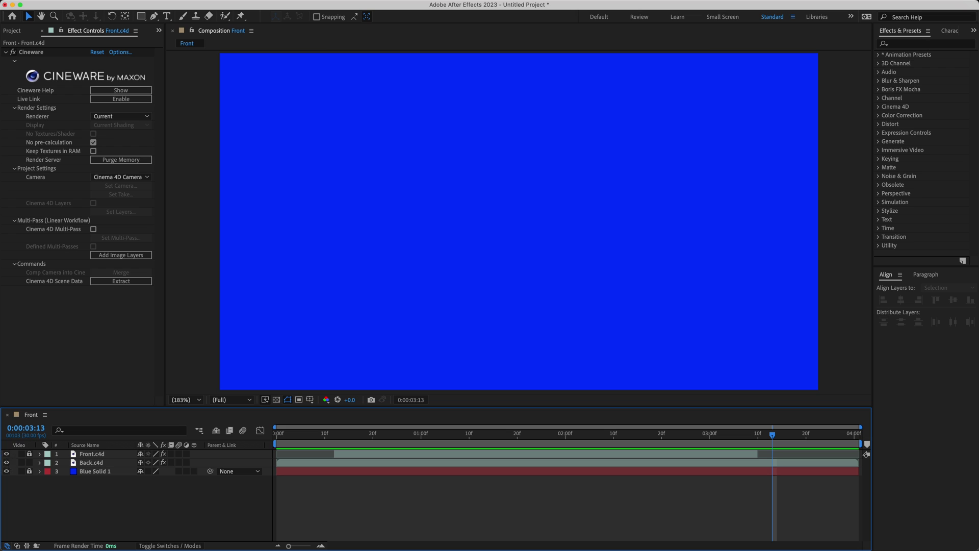
left_click(6, 454)
left_click(95, 465)
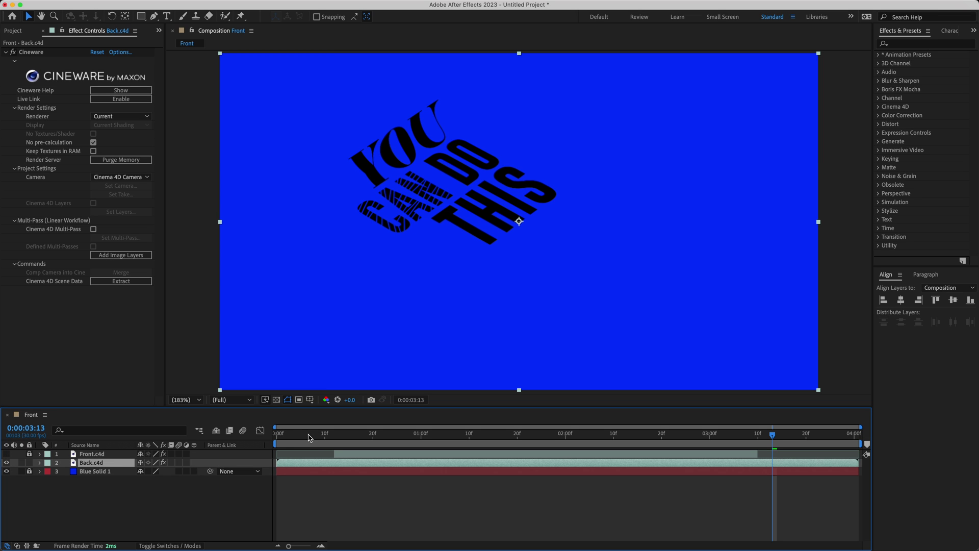
Review Back.c4d's lettering animation up to 3:10 and return to 1:11 with the Pen tool.
mouse_move(308, 437)
left_mouse_down()
mouse_move(270, 445)
mouse_move(368, 438)
mouse_move(335, 441)
left_mouse_up()
left_click(327, 481)
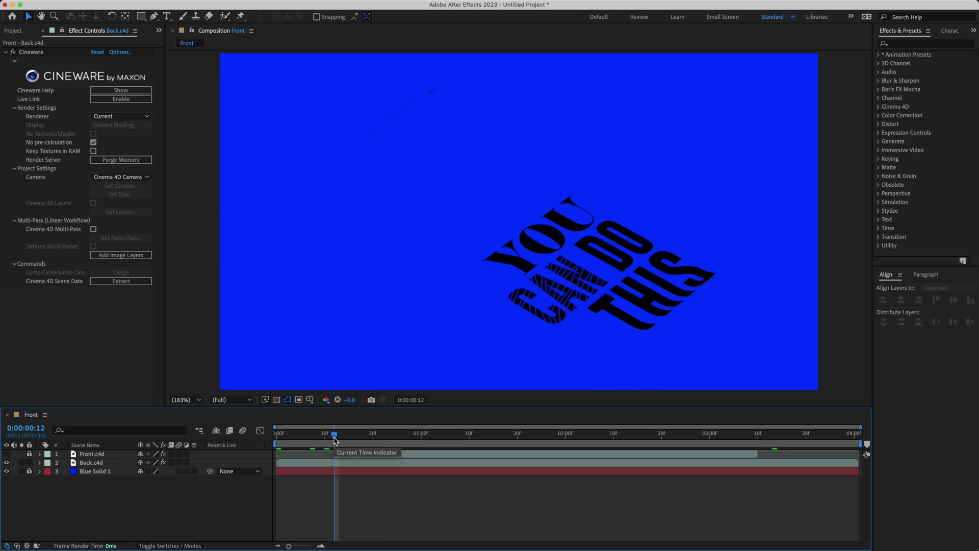
left_click(276, 463)
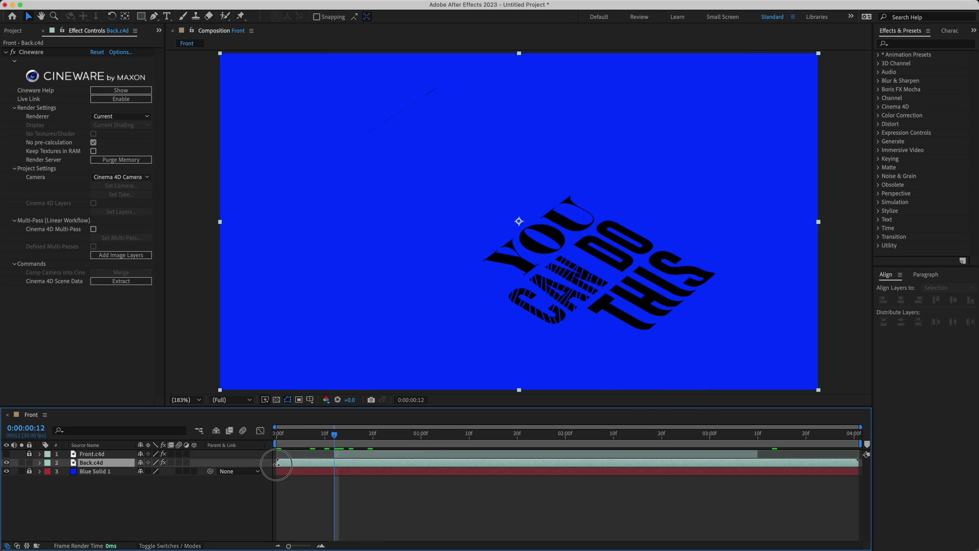
left_click(332, 478)
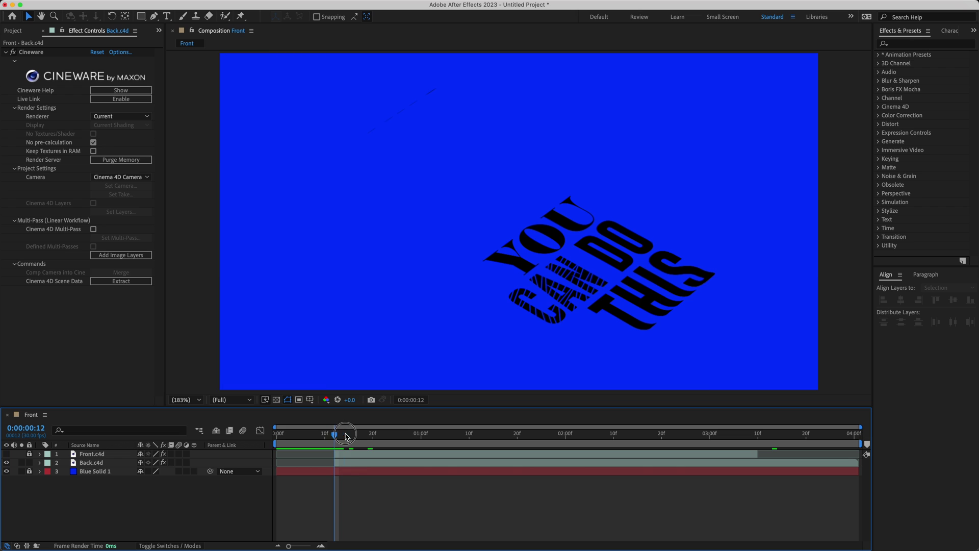
left_click_drag(346, 436, 728, 458)
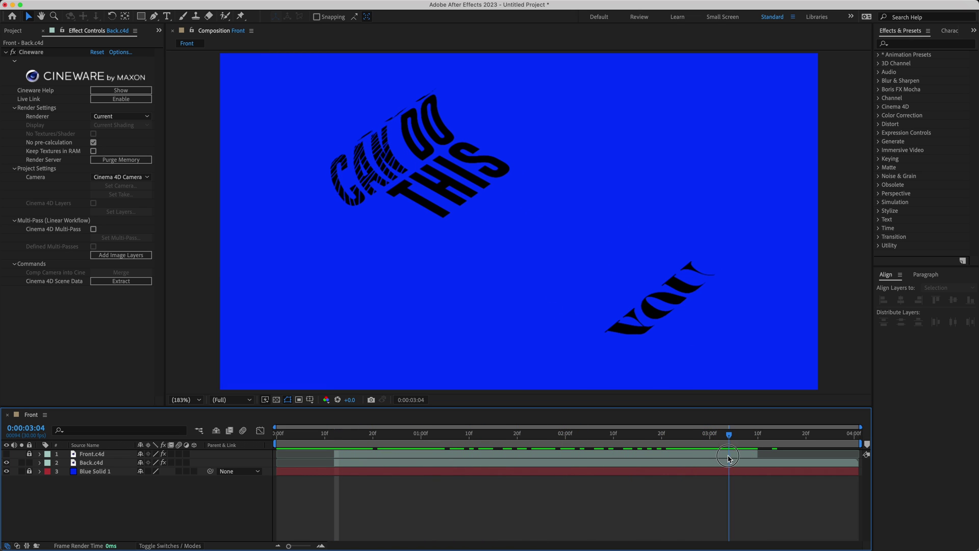
left_click(758, 433)
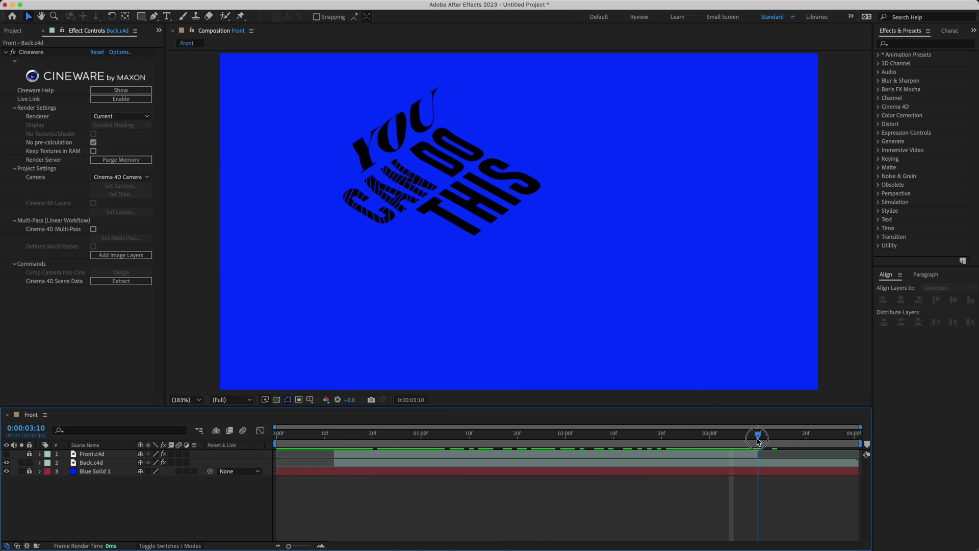
left_click(759, 463)
left_click_drag(338, 434, 473, 458)
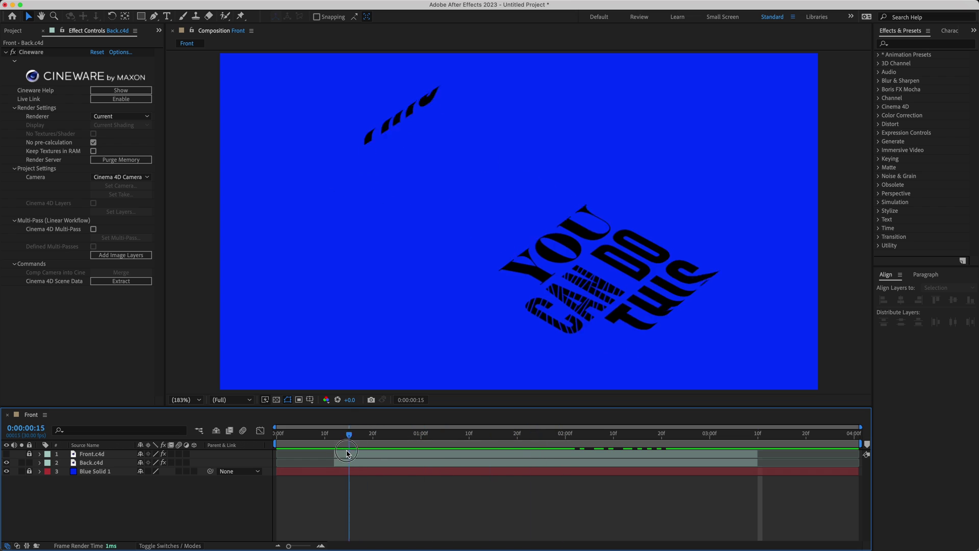
left_click(472, 462)
left_click(154, 17)
Draw a closed four-point mask around the text on Back.c4d and reveal its Mask Path.
left_click(272, 178)
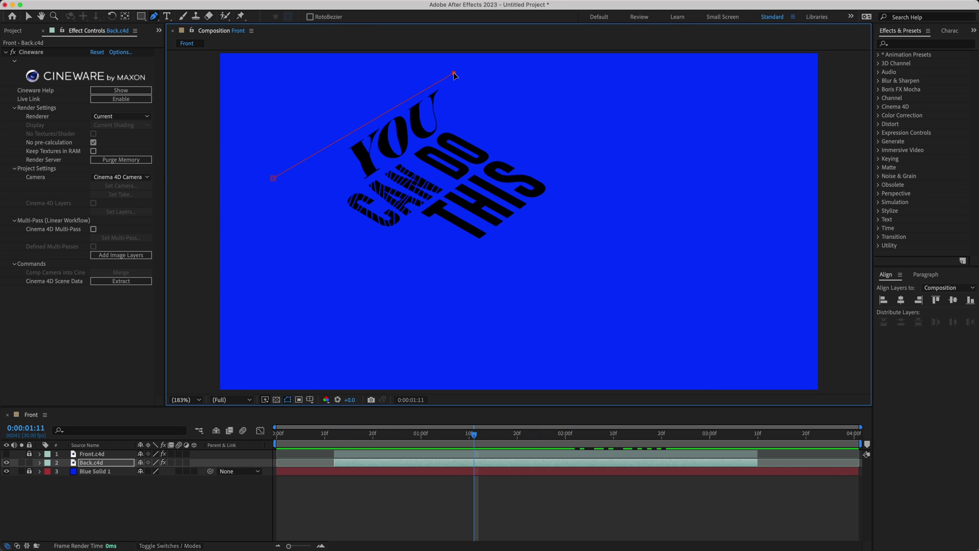
left_click(594, 169)
left_click(431, 298)
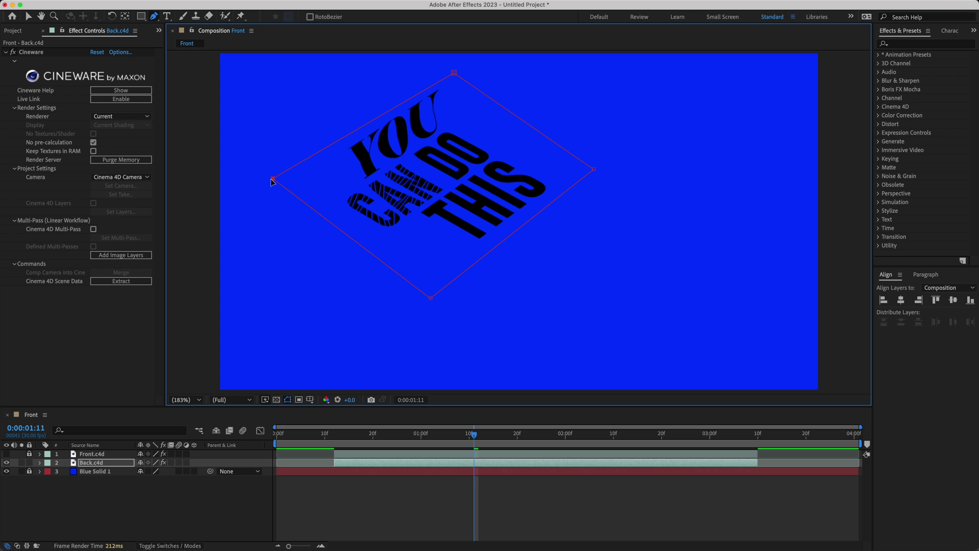
left_click(273, 178)
key("v")
key("m")
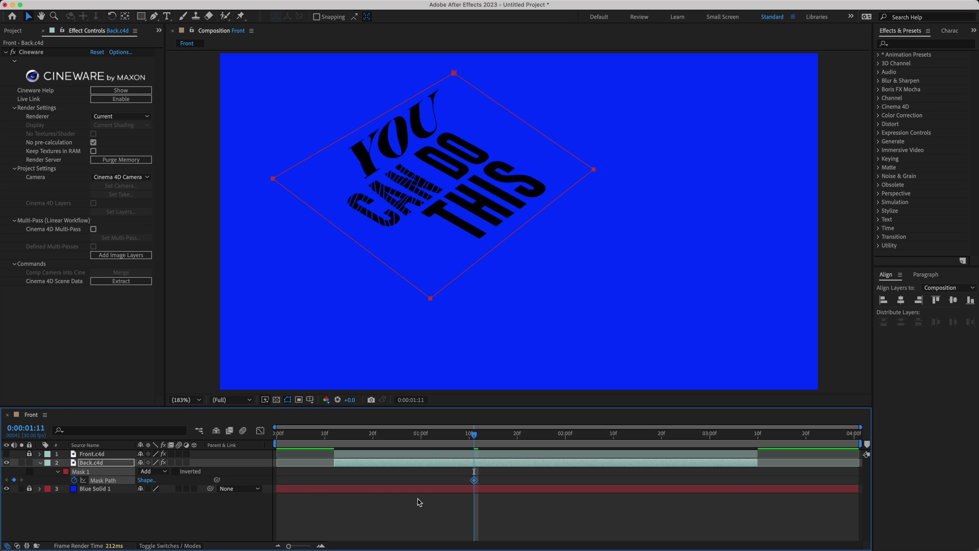
left_click(419, 503)
At 2:10, move the Back.c4d mask down-right onto the text.
left_click_drag(474, 433, 611, 455)
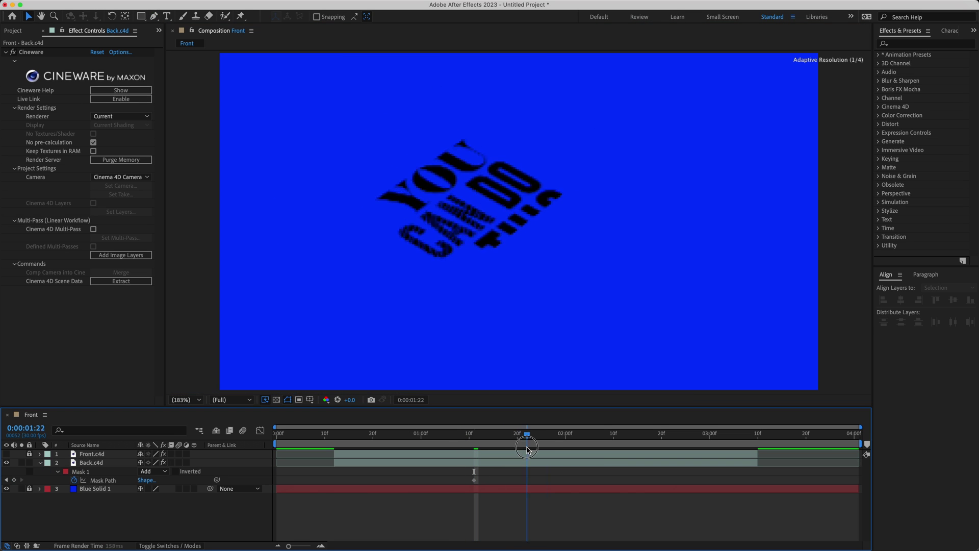
left_click(611, 462)
left_click_drag(437, 295, 590, 396)
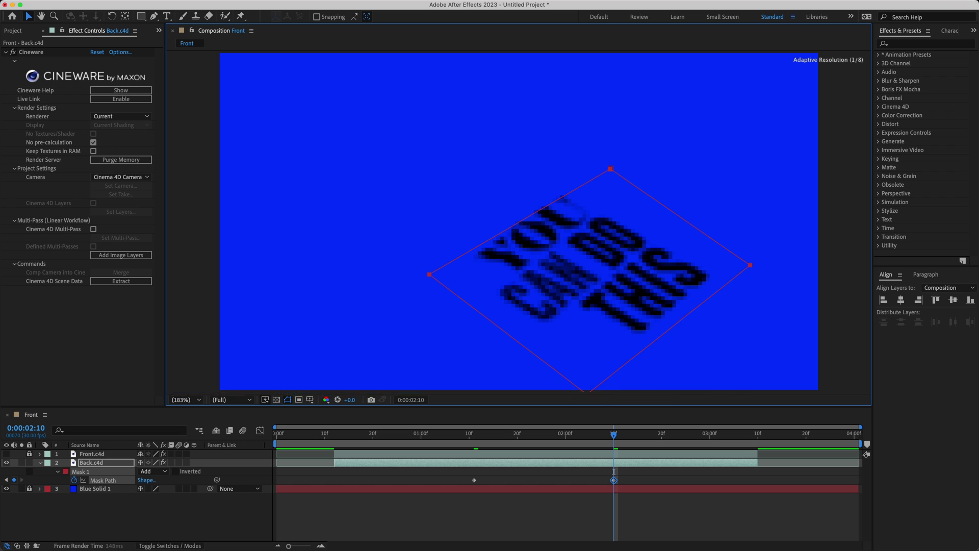
left_click(615, 436)
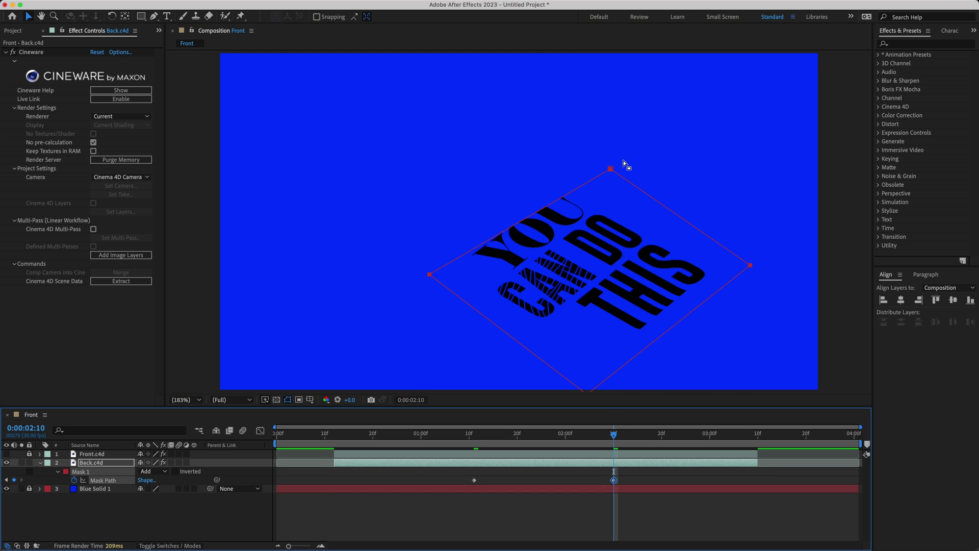
left_click(758, 240)
Scrub across the Back.c4d mask keyframes to check the reveal on the text.
left_click(627, 434)
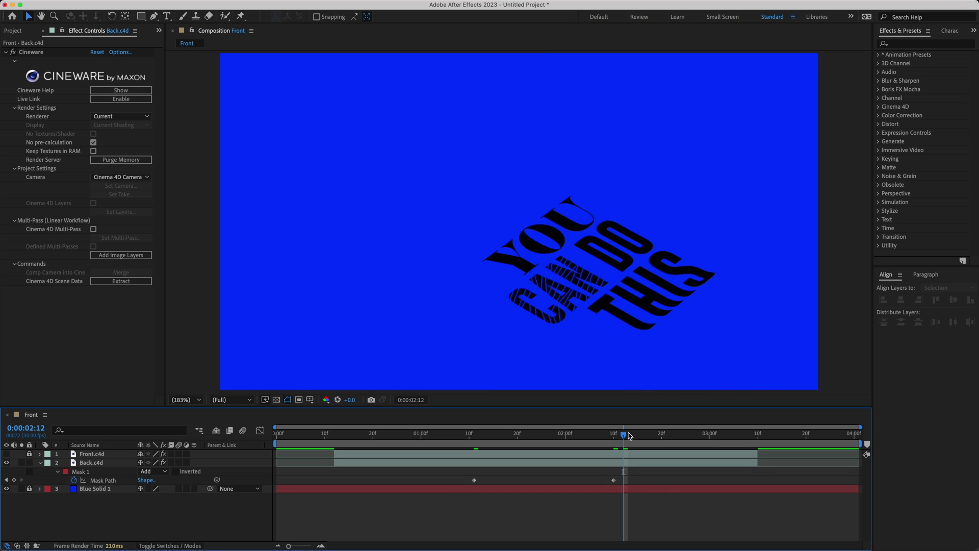
mouse_move(629, 435)
left_mouse_down()
mouse_move(753, 435)
mouse_move(278, 436)
left_mouse_up()
left_click(343, 438)
mouse_move(343, 440)
left_mouse_down()
mouse_move(760, 464)
mouse_move(278, 465)
left_mouse_up()
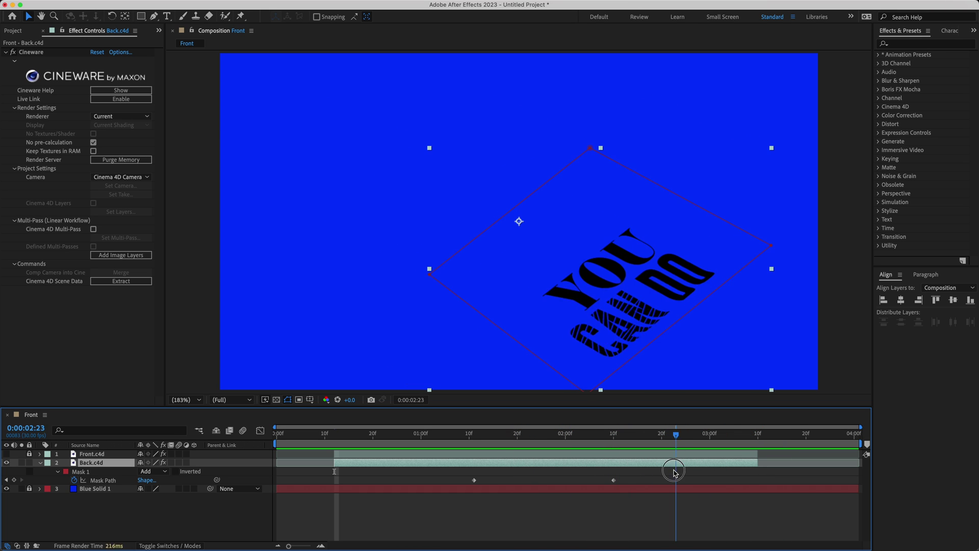
Collapse Back.c4d, slide it to start at 0:00:02:12, and review where both texts meet.
left_click(39, 463)
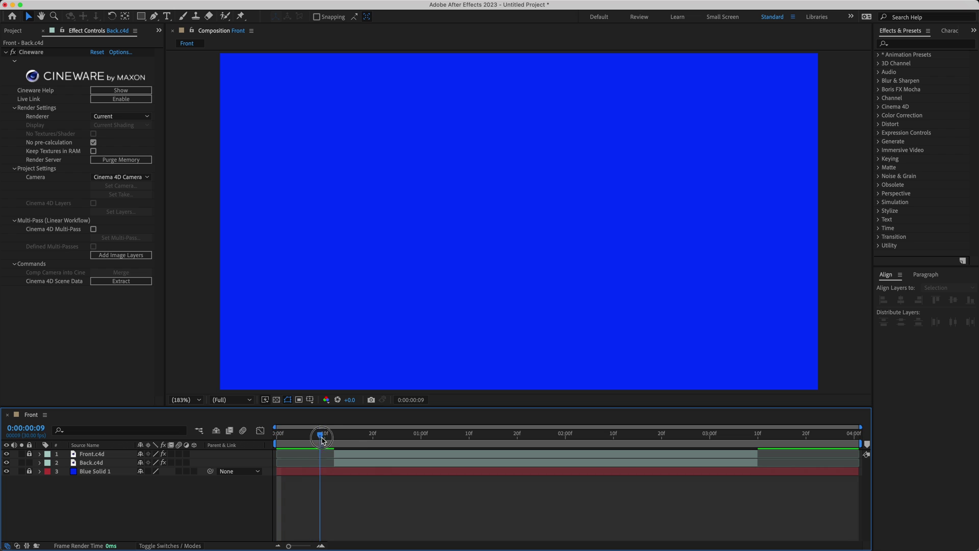
left_click_drag(322, 439, 622, 456)
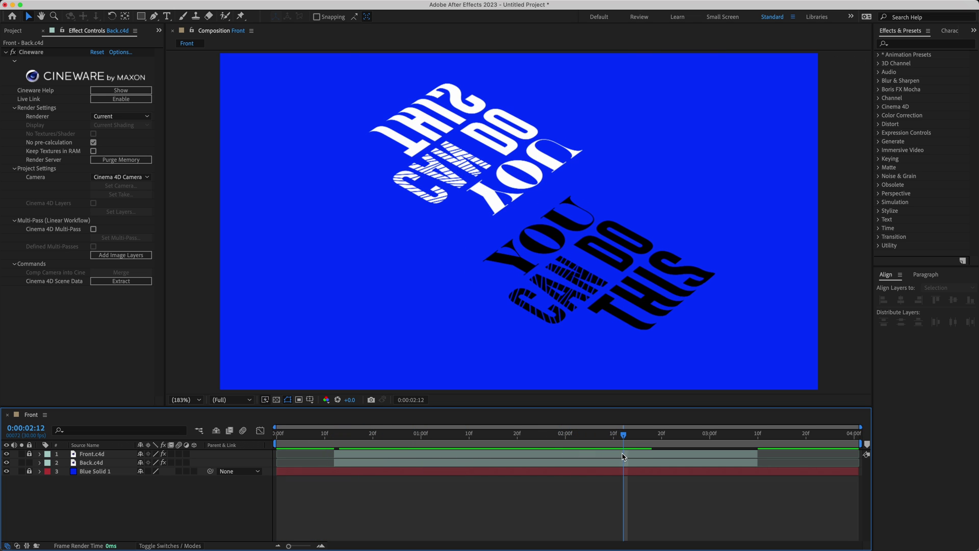
mouse_move(344, 465)
left_mouse_down()
mouse_move(632, 464)
mouse_move(623, 437)
left_mouse_up()
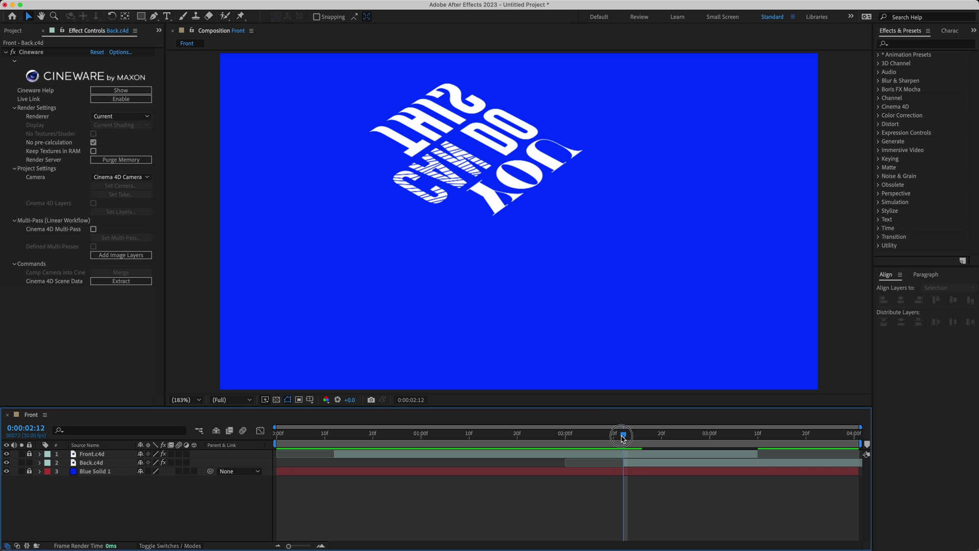
mouse_move(623, 437)
left_mouse_down()
mouse_move(758, 446)
mouse_move(854, 472)
left_mouse_up()
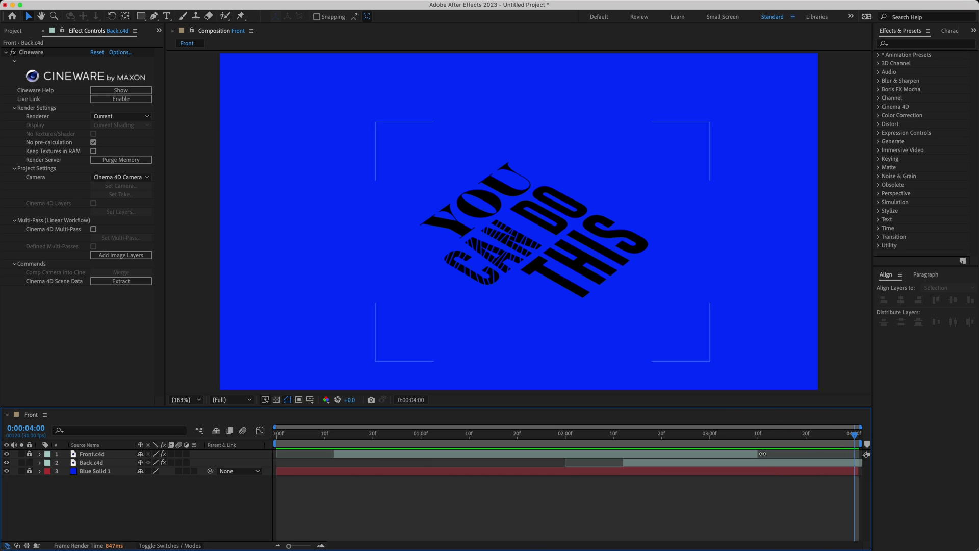
Set the Front composition duration to 0:00:08:01 in Composition Settings.
right_click(850, 318)
left_click(866, 341)
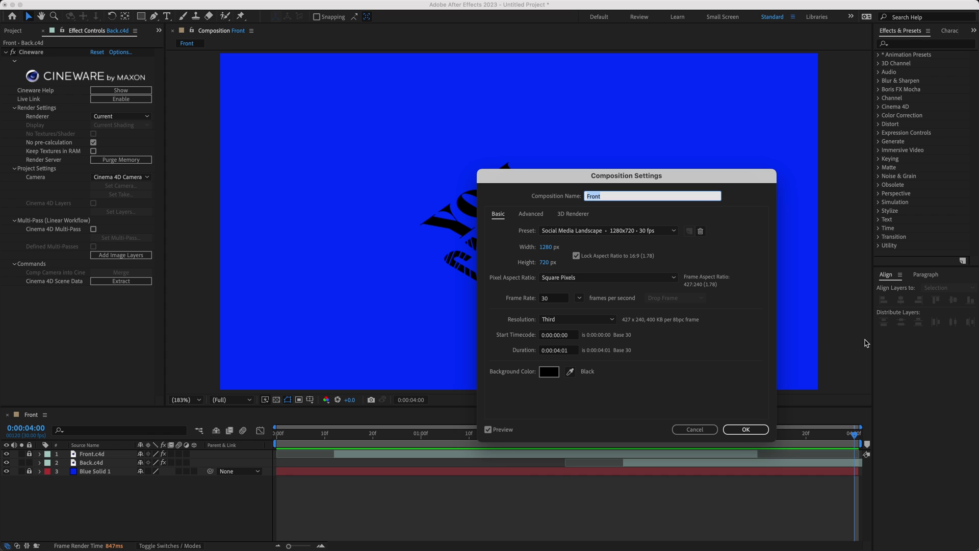
left_click(565, 351)
type("8")
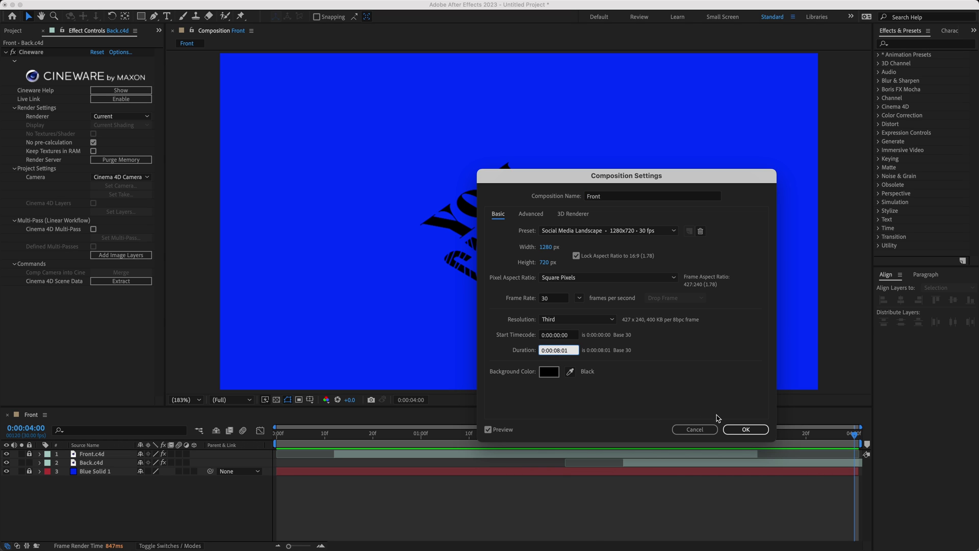
key("Return")
Stretch Blue Solid 1 across the full 8-second timeline, lock it, and review the ending.
left_click(276, 547)
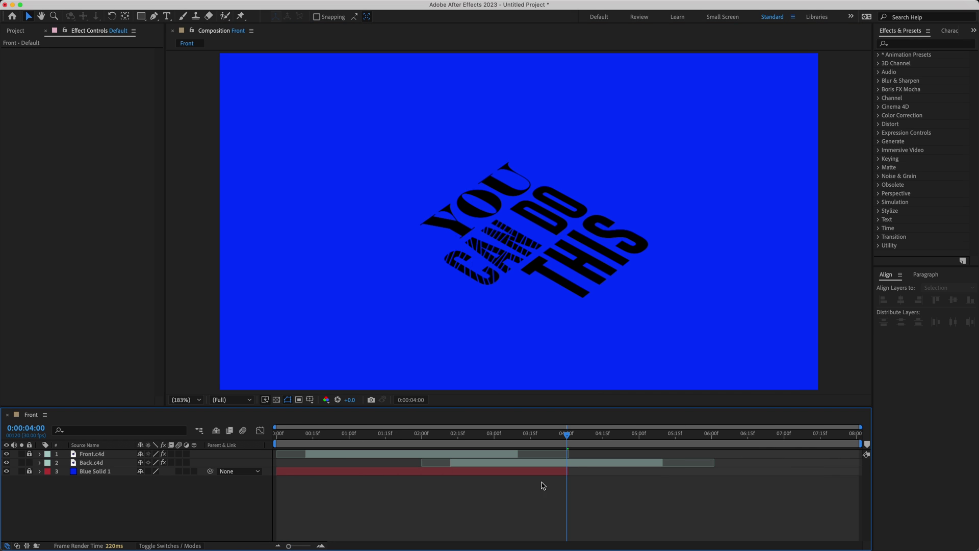
mouse_move(567, 435)
left_mouse_down()
mouse_move(594, 438)
mouse_move(562, 438)
left_mouse_up()
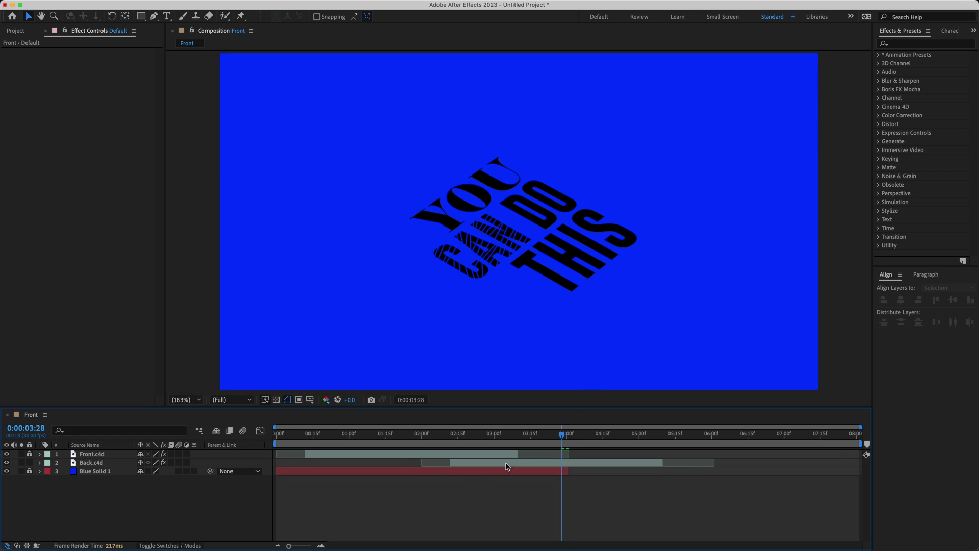
left_click(88, 472)
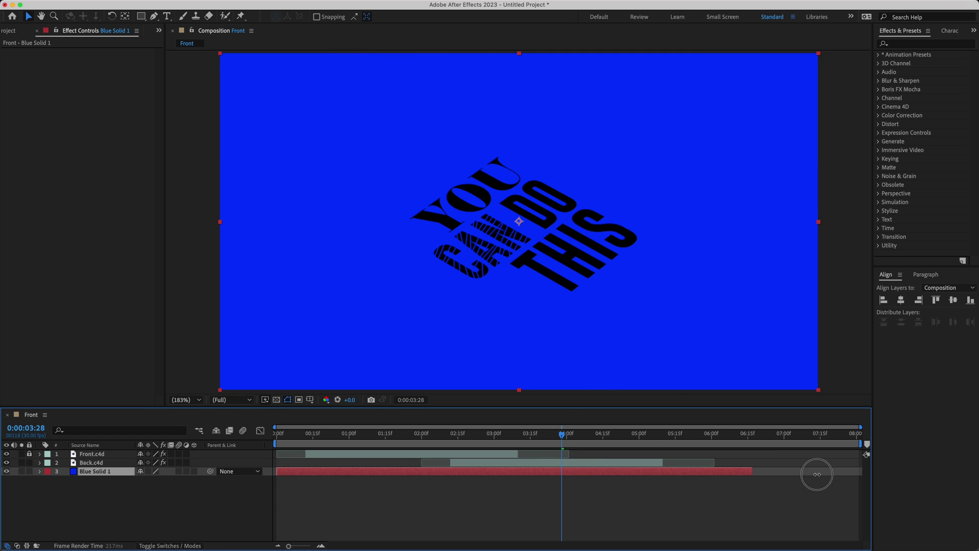
left_click(29, 472)
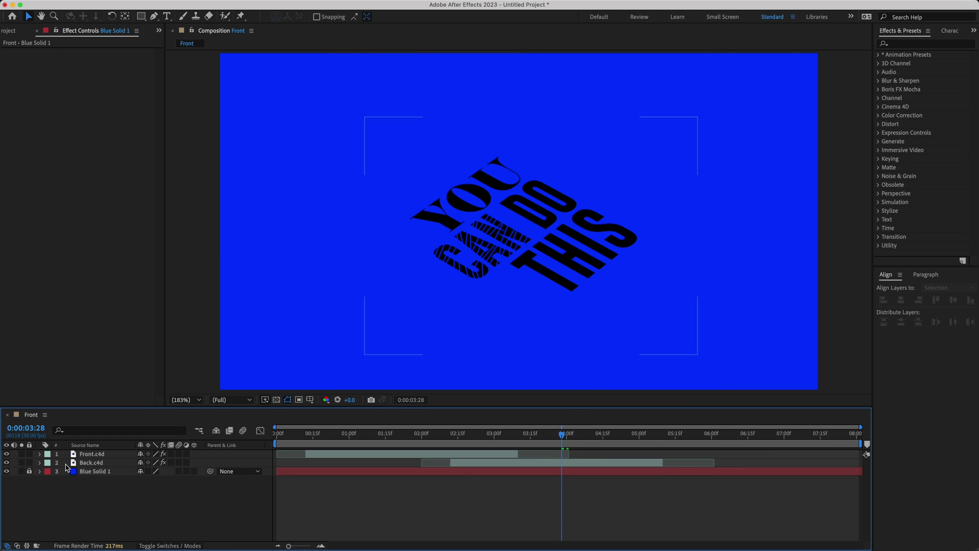
left_click_drag(507, 440, 620, 447)
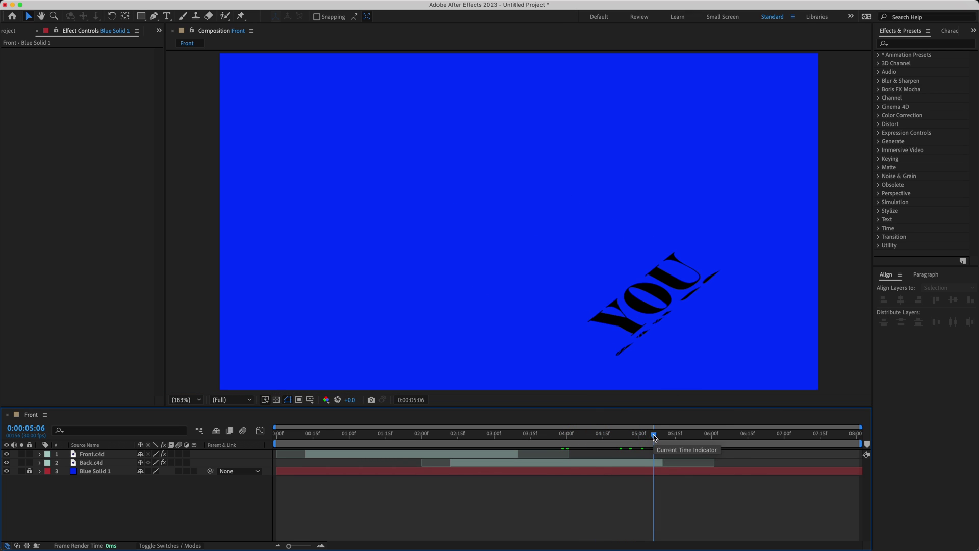
mouse_move(621, 448)
left_mouse_down()
mouse_move(581, 437)
mouse_move(315, 459)
left_mouse_up()
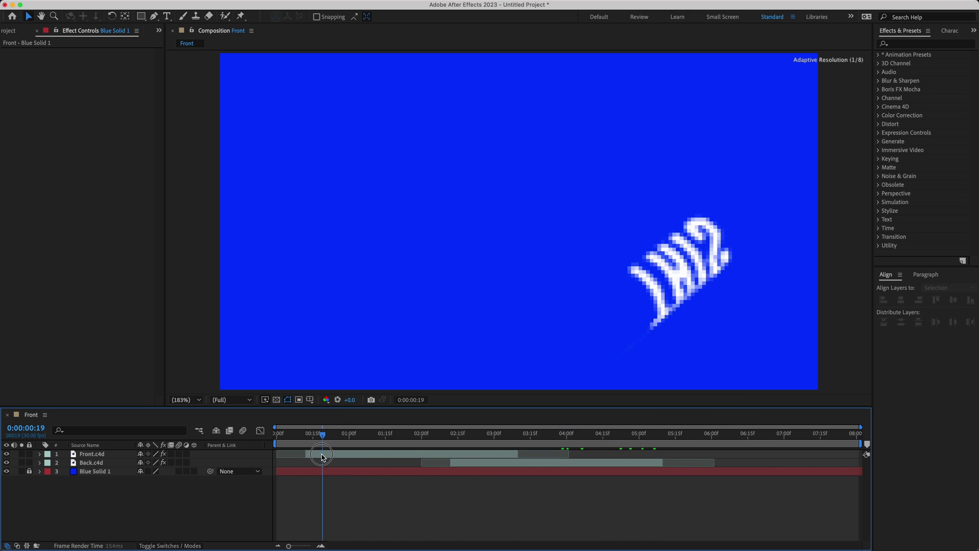
Duplicate the Front.c4d layer and drag the copy later in the timeline.
left_click(342, 453)
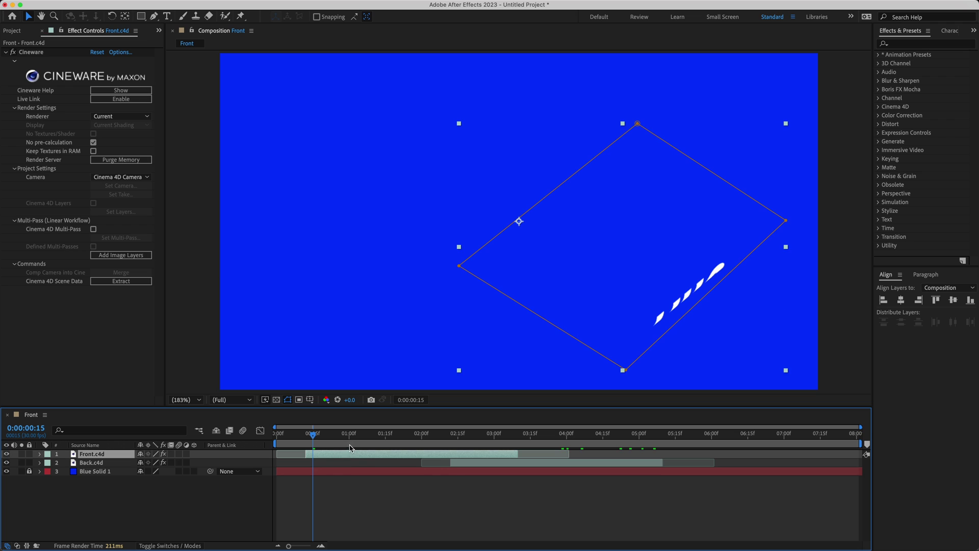
left_click(109, 6)
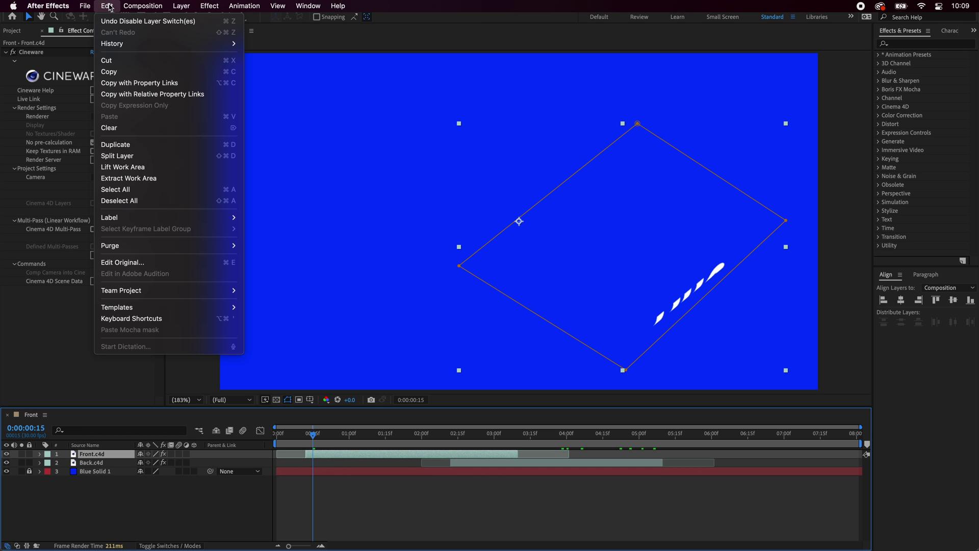
left_click(128, 142)
left_click_drag(330, 457, 679, 454)
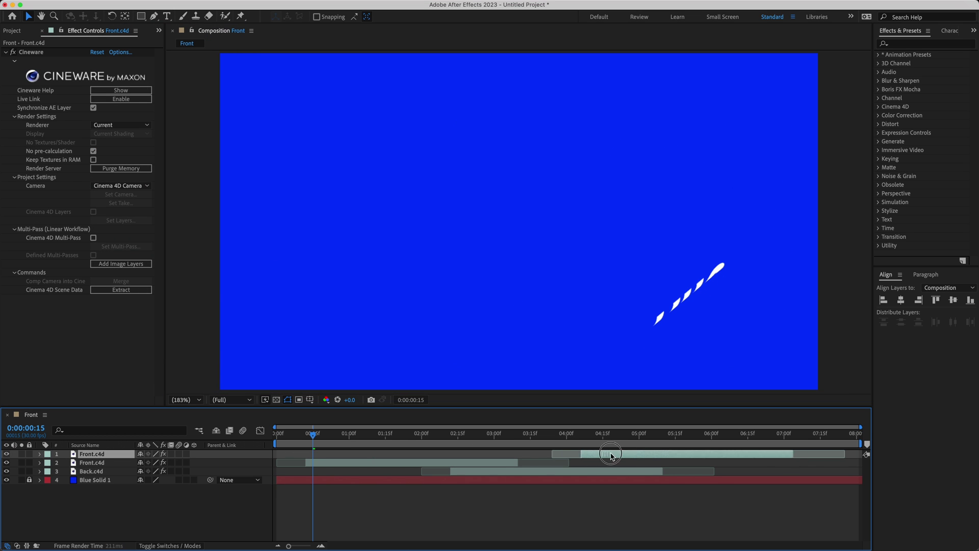
Snap the duplicate's in-point to 0:00:04:12, where the first text ends, then review the sequence.
left_click(600, 435)
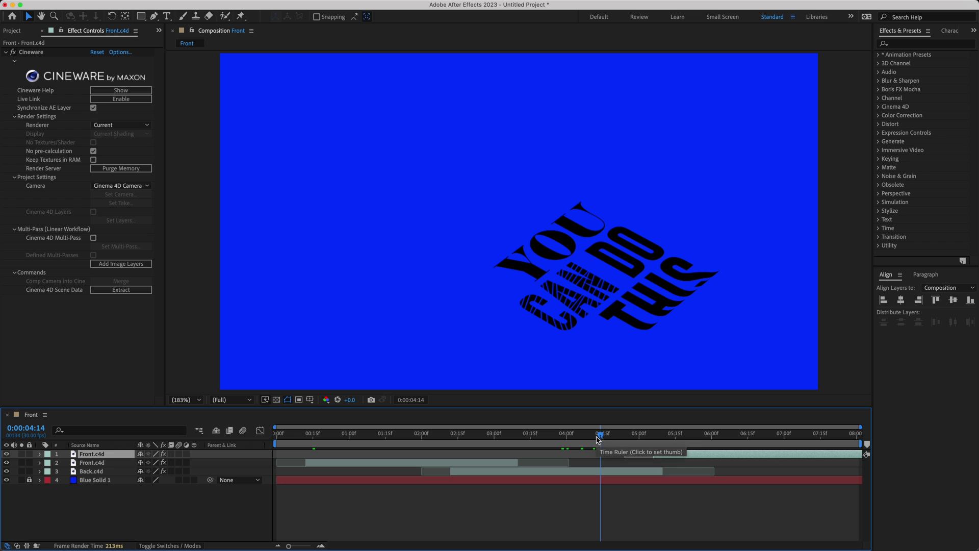
left_click_drag(598, 438, 597, 438)
left_click_drag(595, 437, 597, 438)
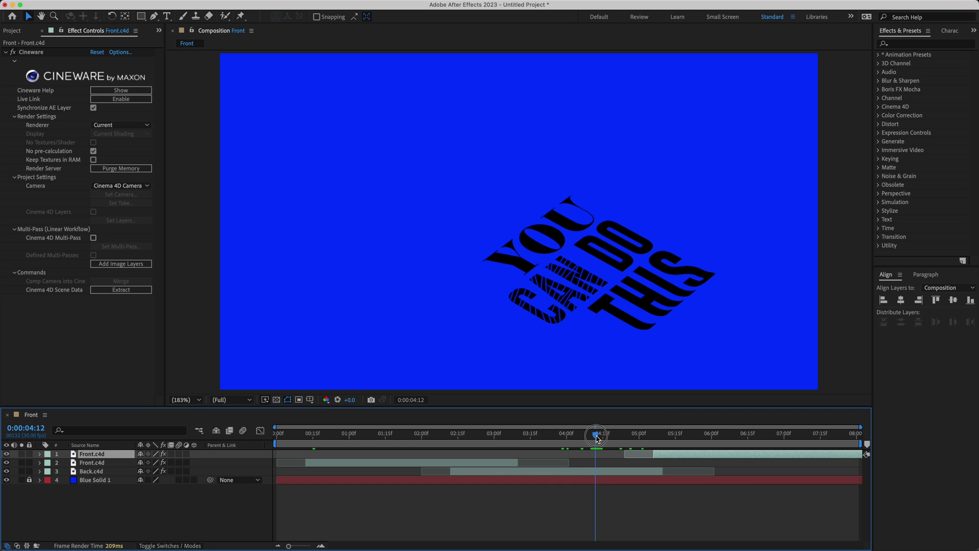
left_click_drag(670, 454, 612, 461)
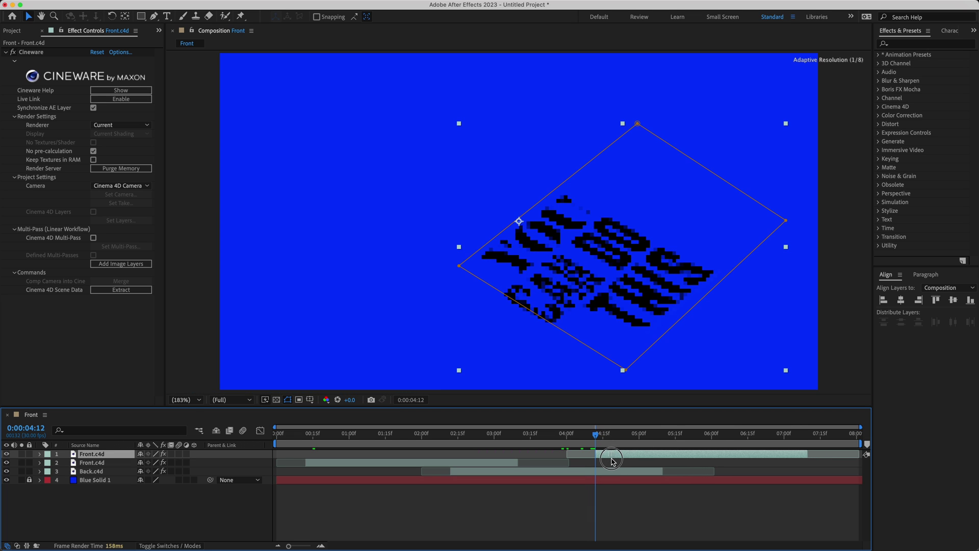
key("F2")
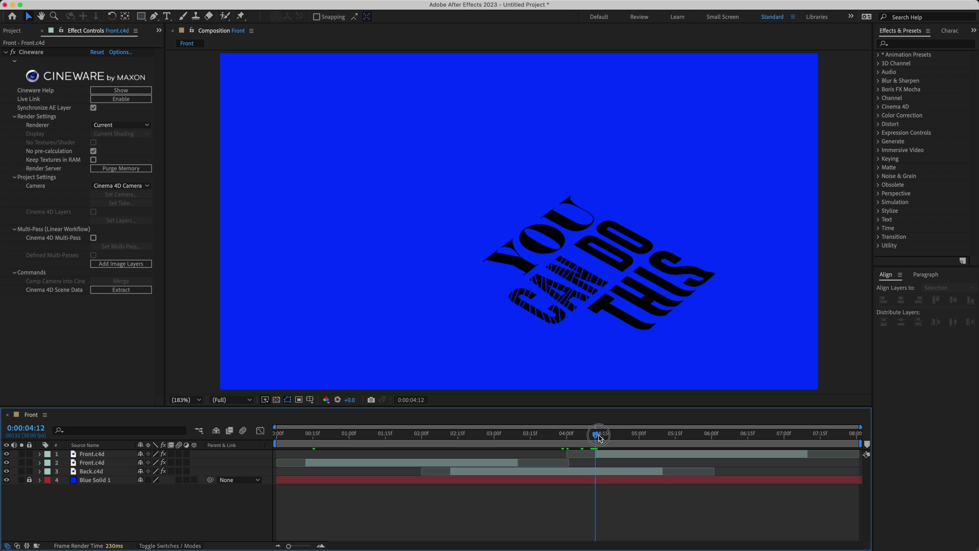
mouse_move(599, 438)
left_mouse_down()
mouse_move(342, 448)
mouse_move(669, 485)
mouse_move(388, 488)
mouse_move(728, 498)
mouse_move(408, 495)
left_mouse_up()
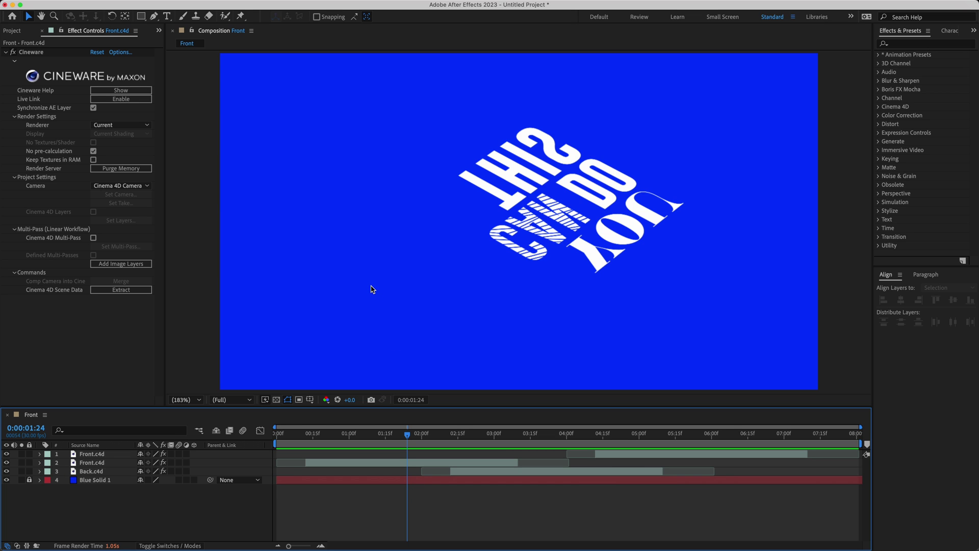
Show rulers and place two horizontal guides above and below the text.
key("super+r")
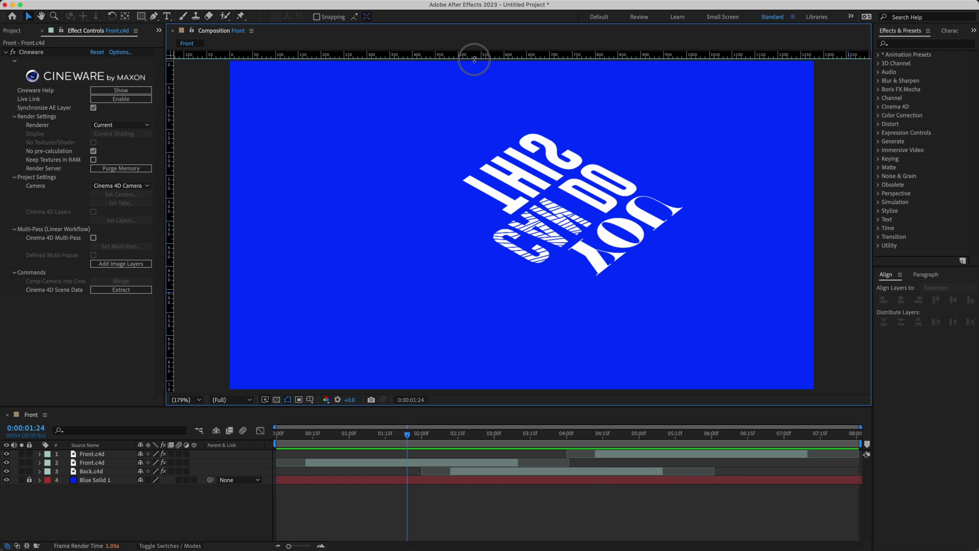
left_click_drag(474, 55, 477, 134)
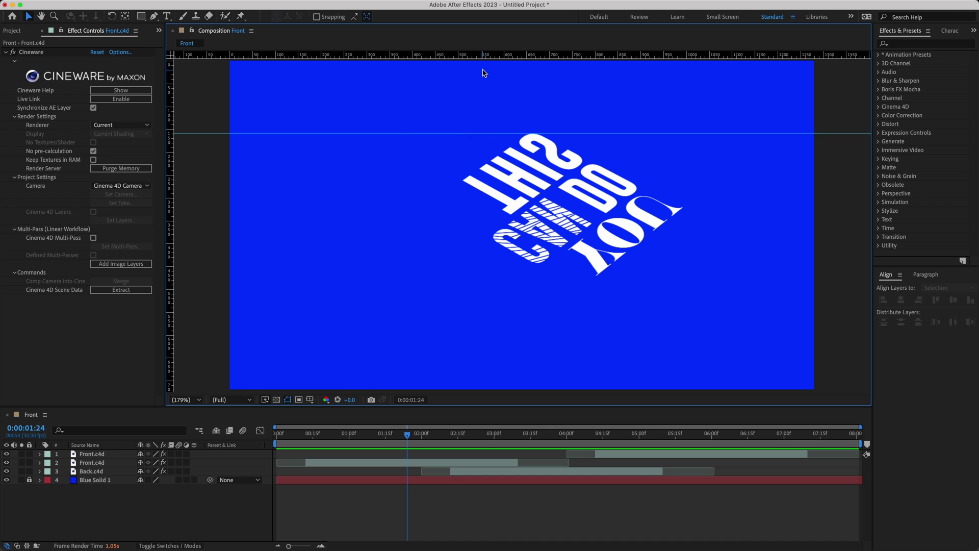
left_click_drag(482, 55, 502, 276)
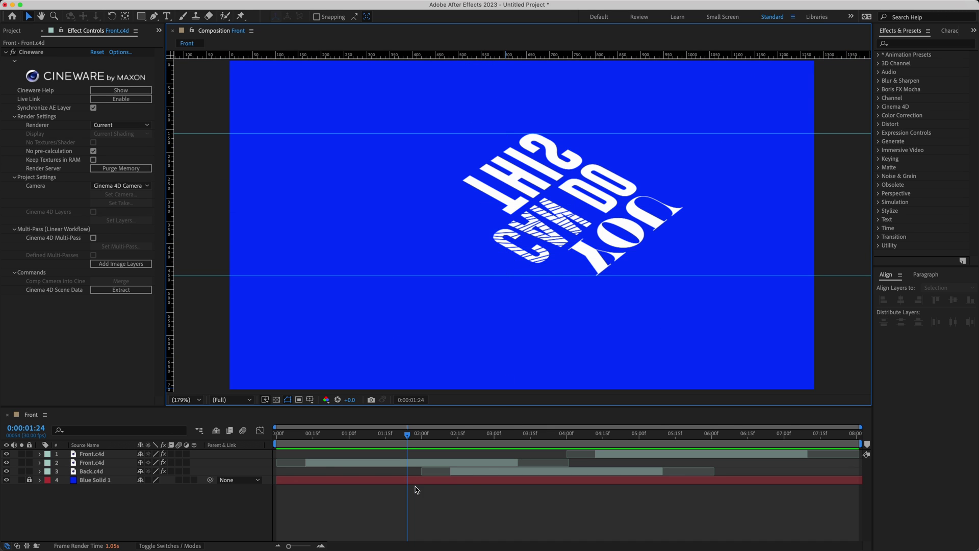
Set the work area to 0:00:01:24–0:00:05:24 and play a preview.
mouse_move(271, 445)
left_mouse_down()
mouse_move(403, 457)
mouse_move(698, 456)
left_mouse_up()
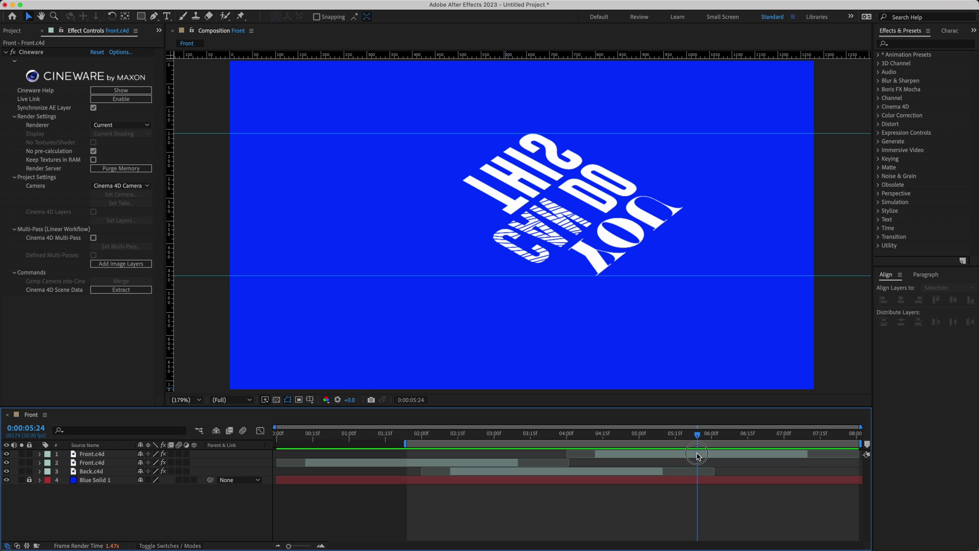
left_click_drag(855, 442, 698, 442)
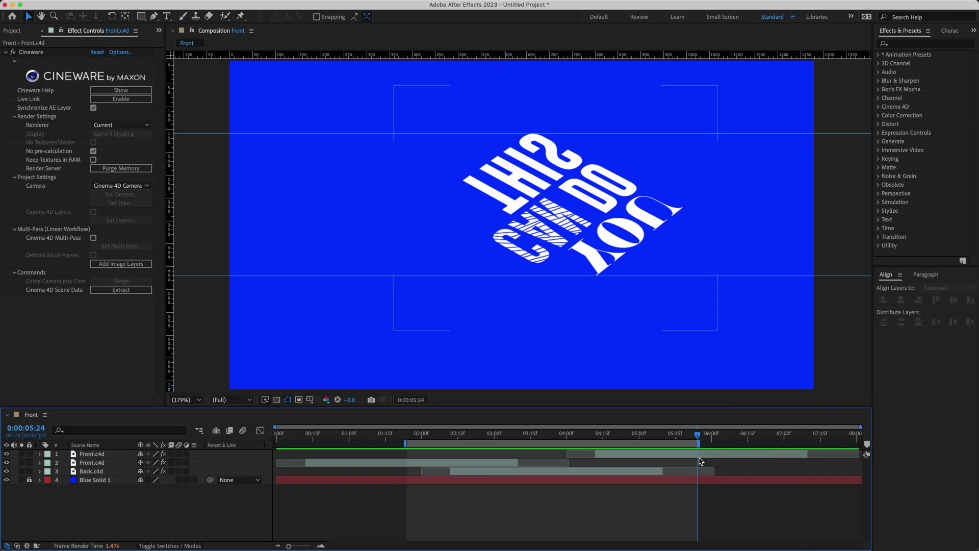
left_click(415, 437)
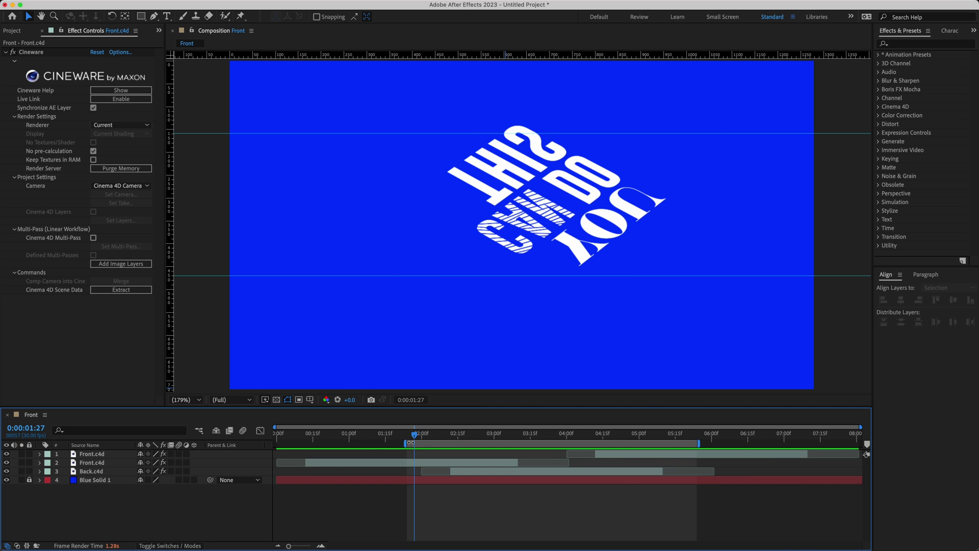
key("space")
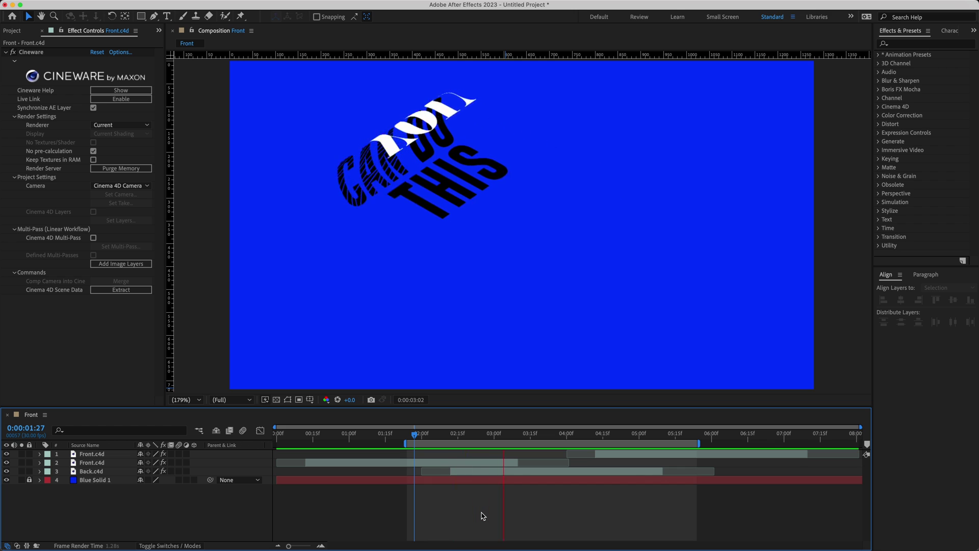
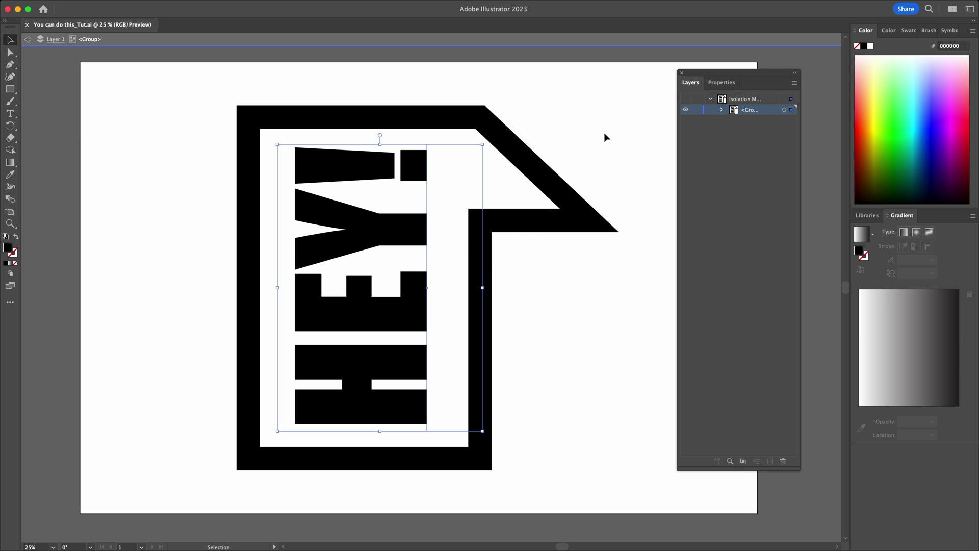
Exit isolation mode on the HEY! speech-bubble artwork and switch to Cinema 4D.
double_click(603, 133)
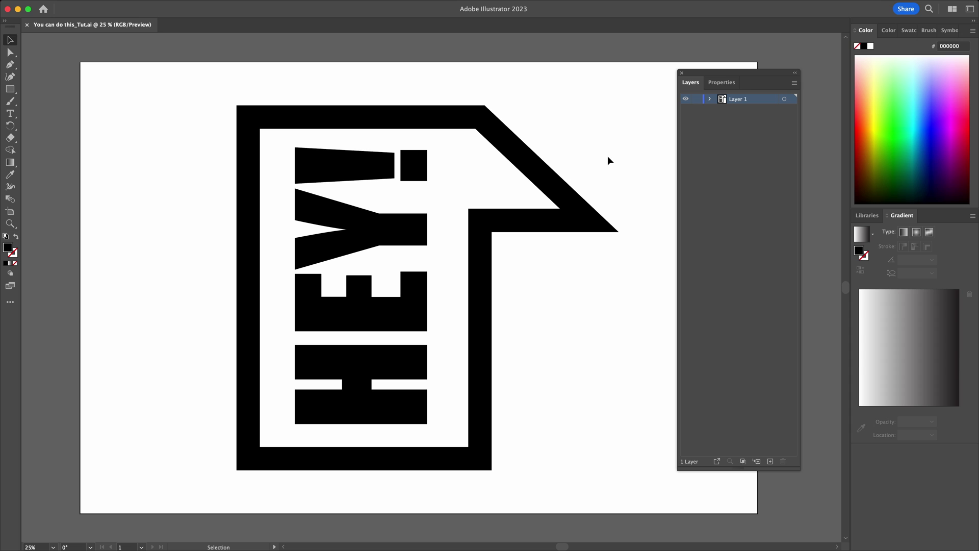
key("super+Tab")
key("super+Tab")
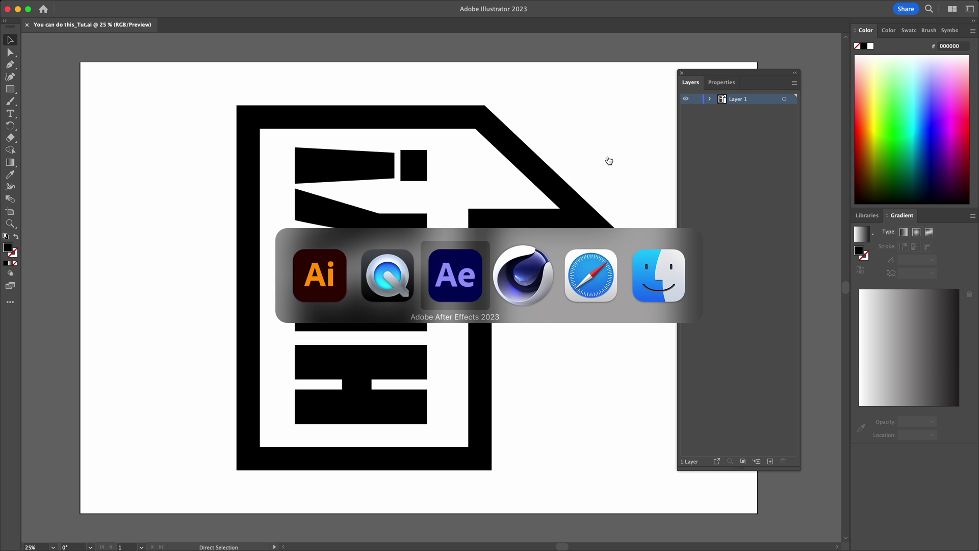
key("super+Tab")
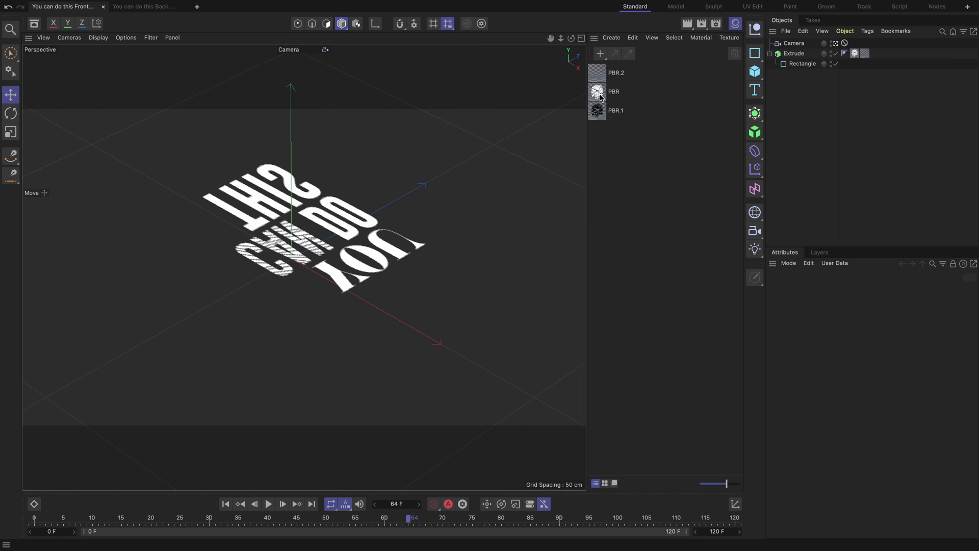
Load Hay.png as the PBR material's alpha texture in the Front project and save it.
left_click(601, 97)
left_click(963, 446)
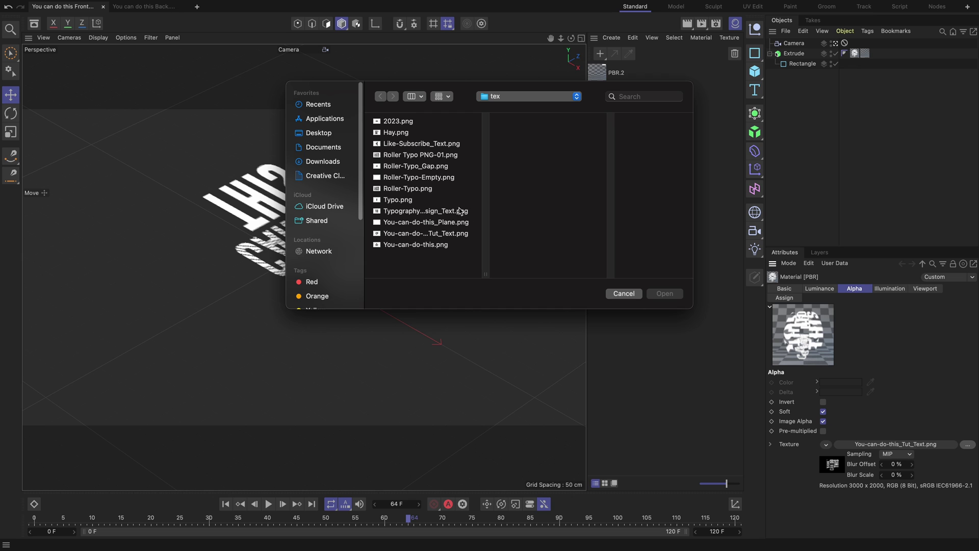
left_click(395, 134)
left_click(671, 293)
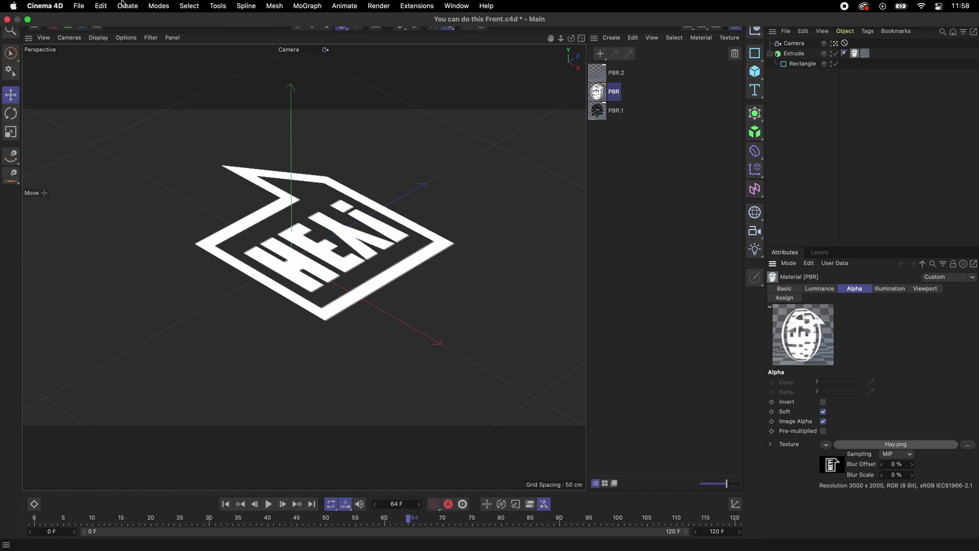
left_click(79, 6)
left_click(108, 121)
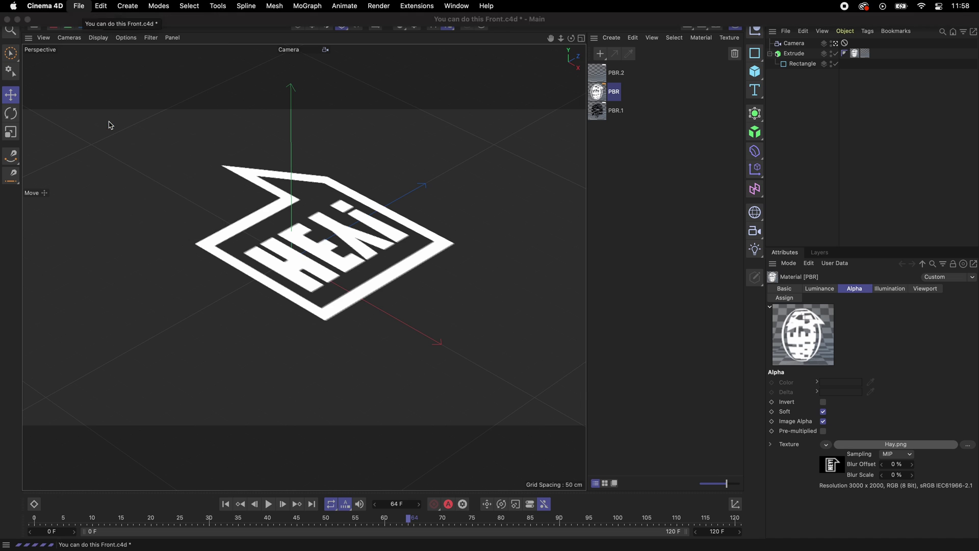
Load Hay.png as the PBR material's alpha texture in the Back project and save it.
left_click(144, 6)
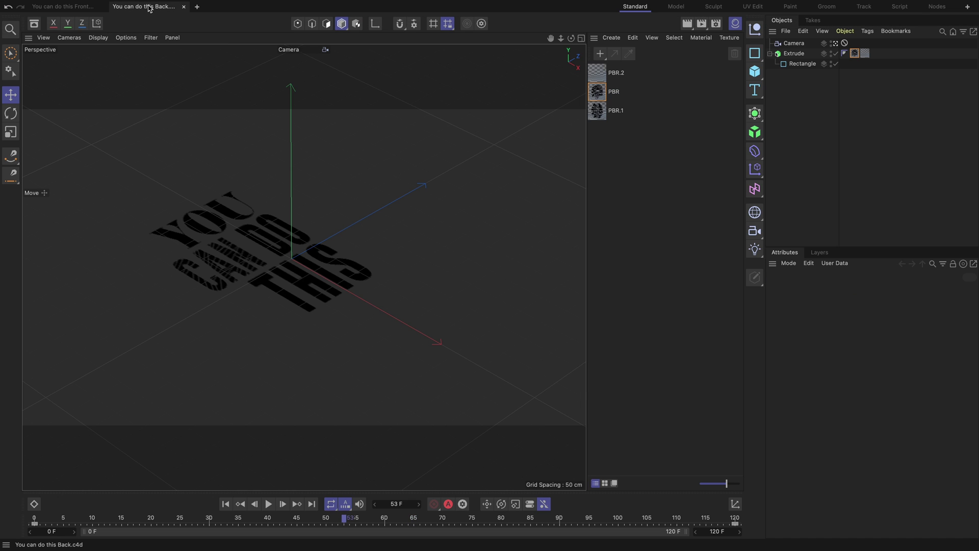
left_click(594, 96)
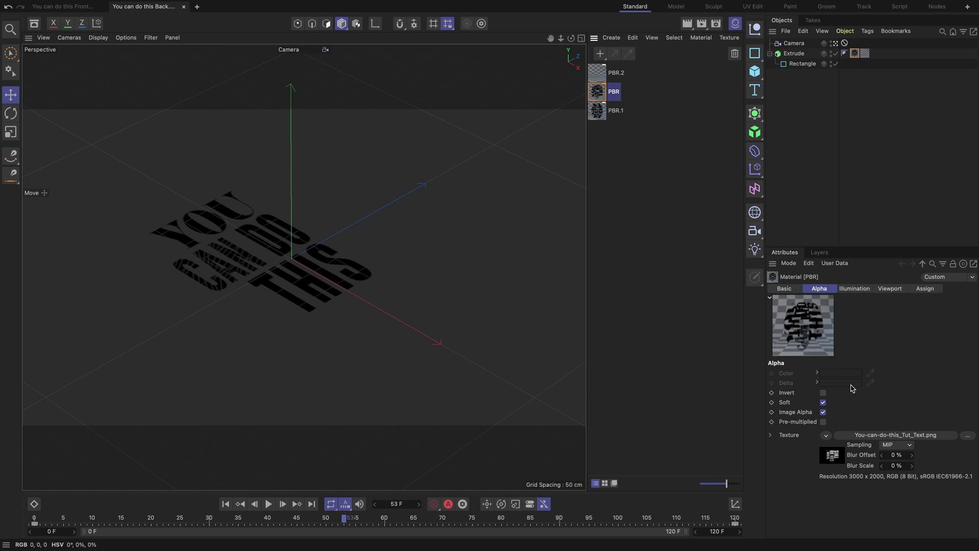
left_click(969, 436)
left_click(389, 133)
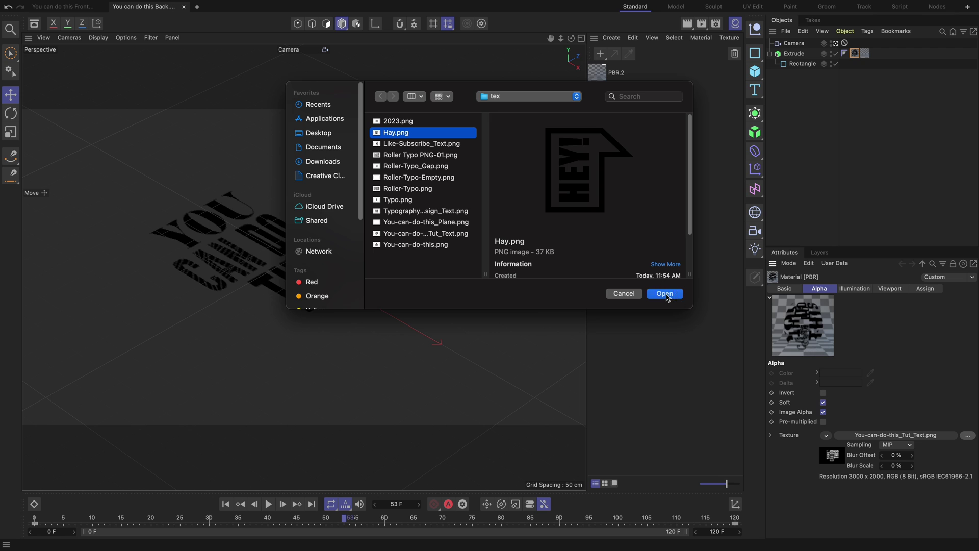
left_click(666, 295)
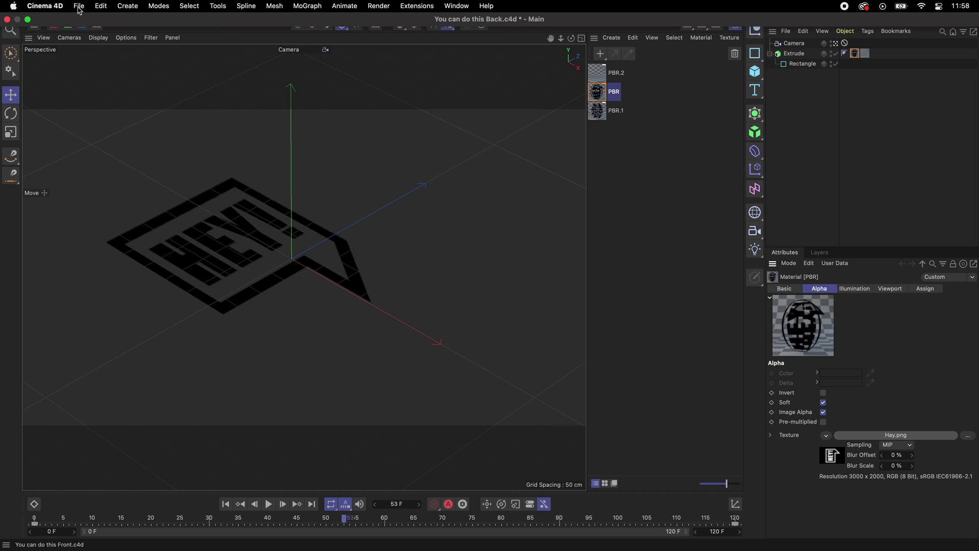
left_click(80, 10)
left_click(417, 227)
left_click(627, 231)
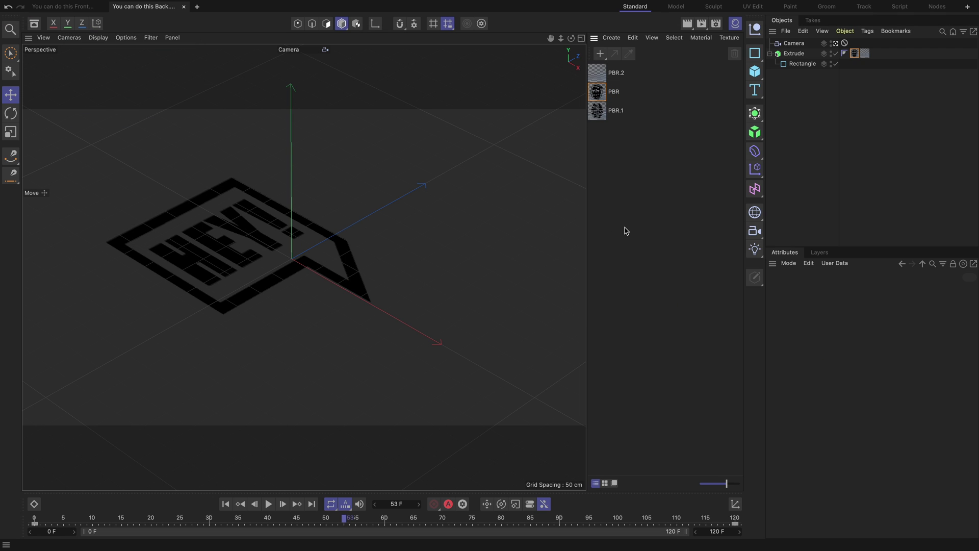
key("super+Tab")
key("super+Tab")
key("super+Tab")
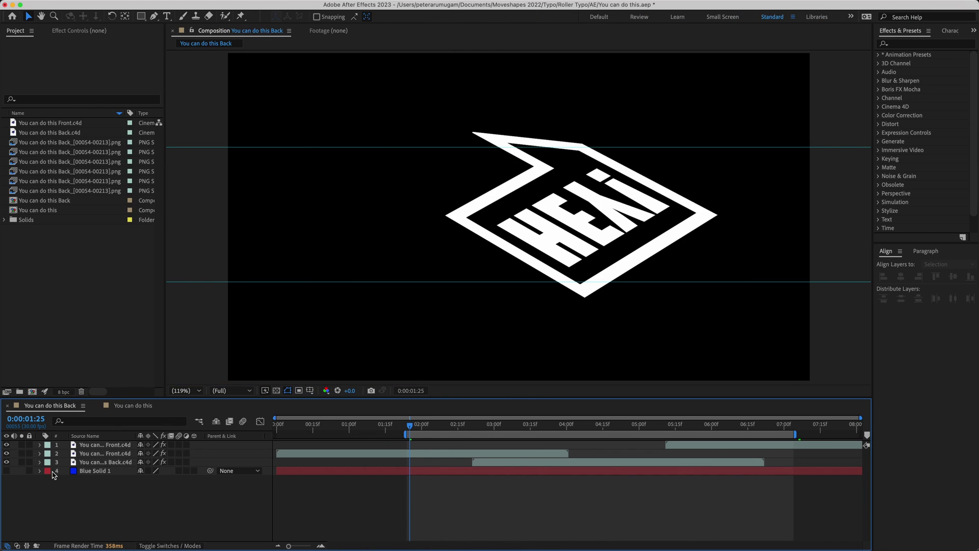
Preview the comp with Blue Solid 1 shown, then hide it and set the time to 02:13.
left_click(7, 470)
key("space")
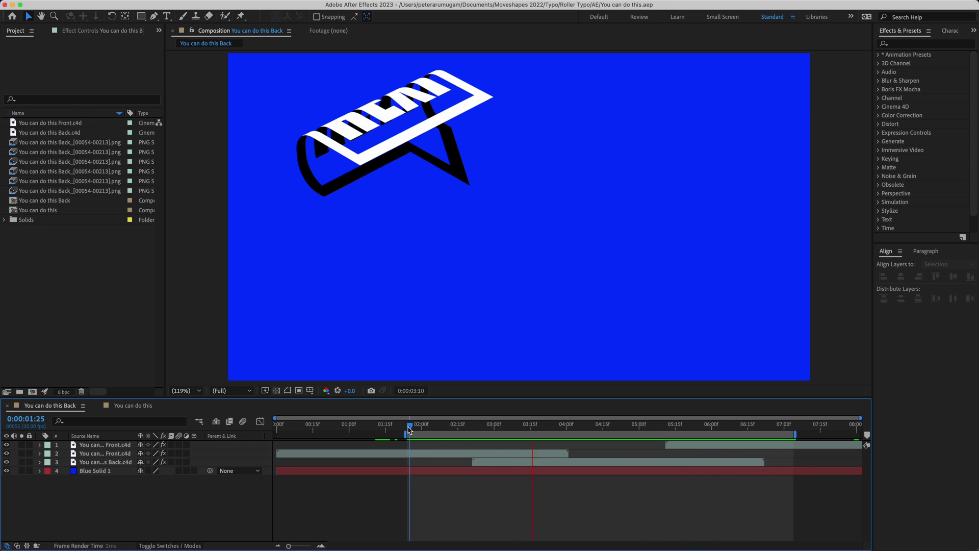
key("space")
left_click(7, 471)
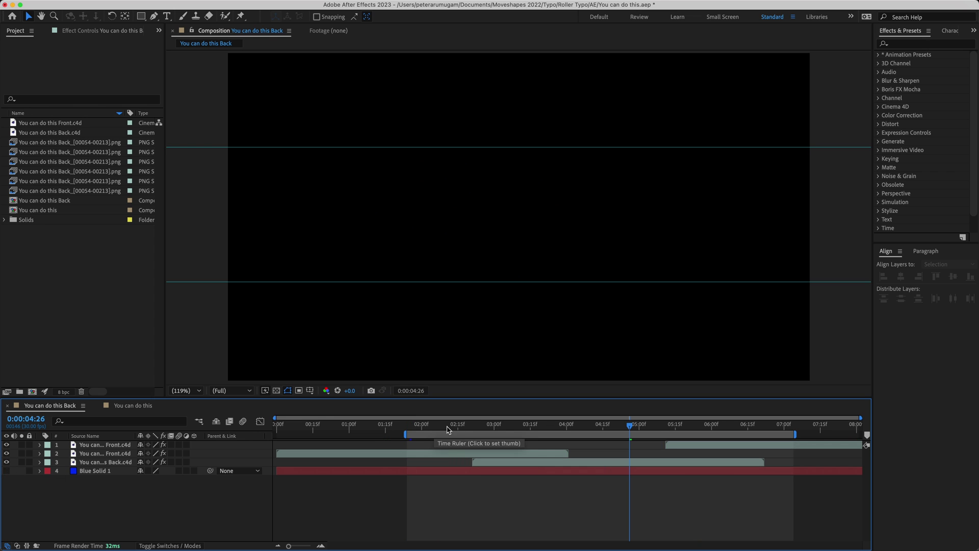
left_click_drag(444, 425, 454, 426)
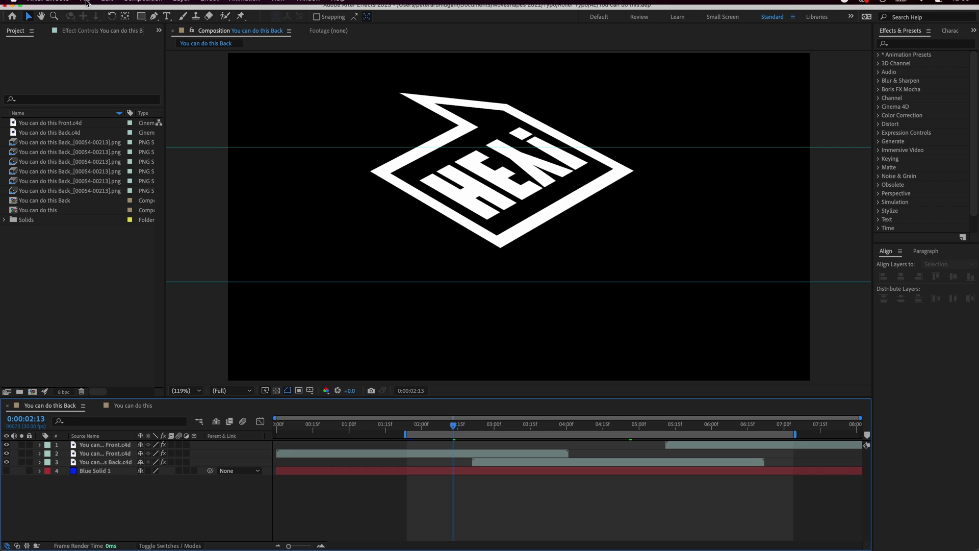
Save the After Effects project and add You can do this Back to the render queue.
left_click(84, 7)
left_click(100, 102)
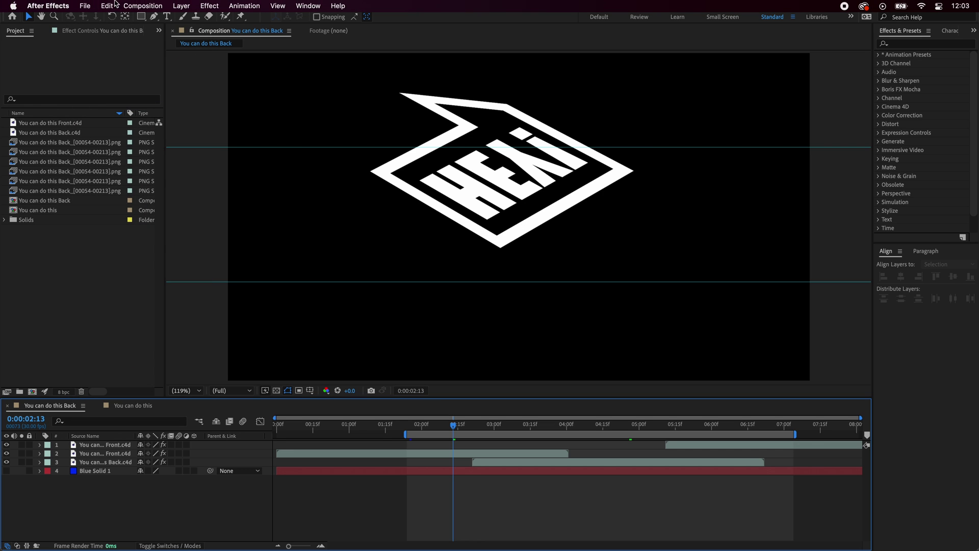
left_click(139, 6)
left_click(208, 103)
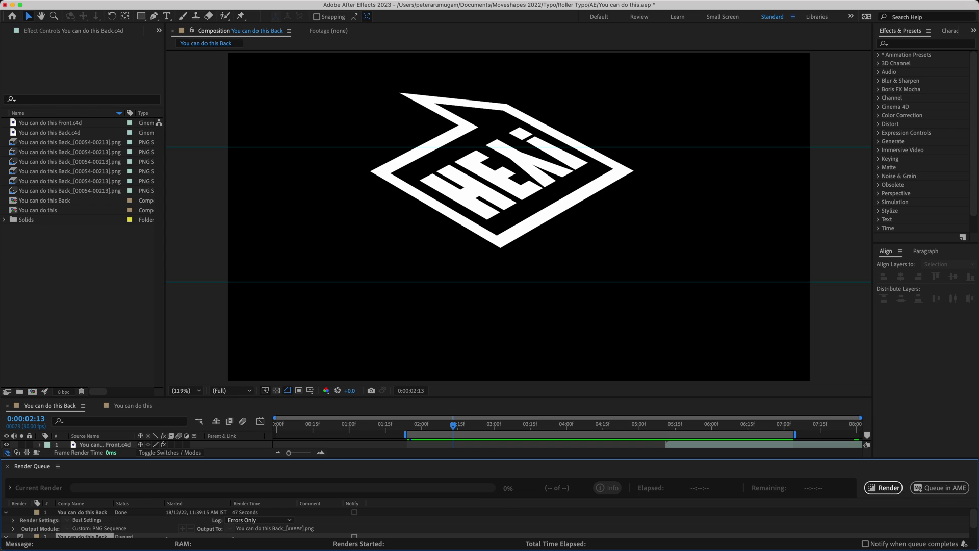
Enlarge the timeline and render queue panels and delete the finished render item.
left_click_drag(317, 397, 317, 350)
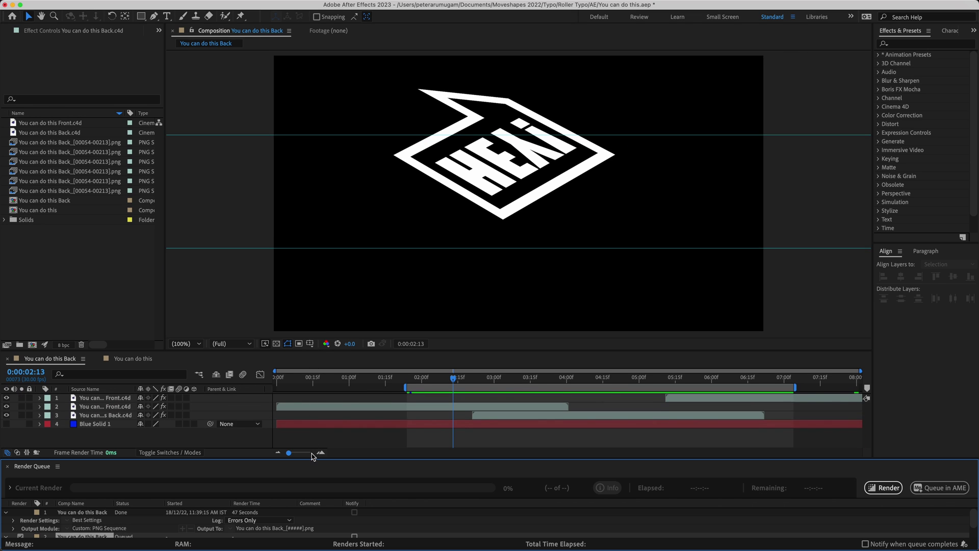
left_click_drag(309, 458, 310, 441)
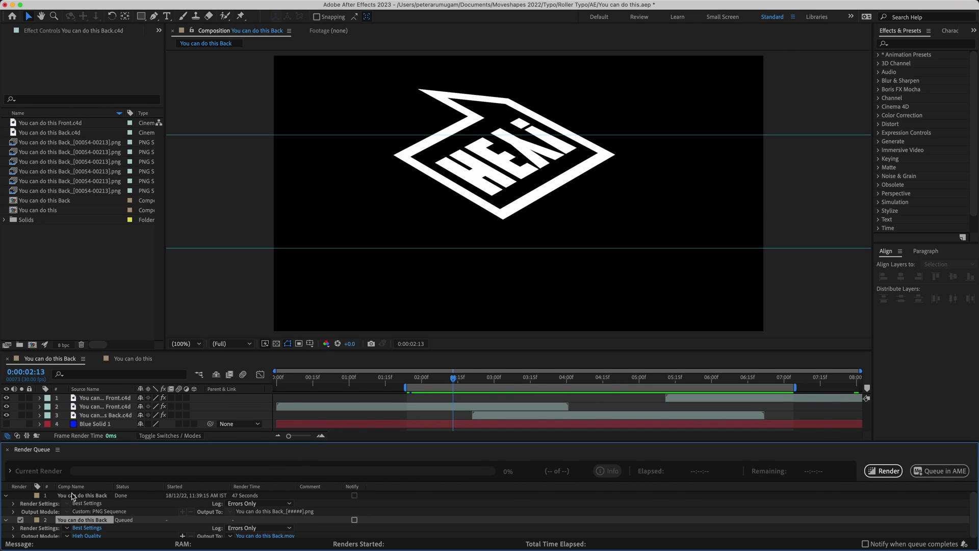
left_click(93, 495)
key("Delete")
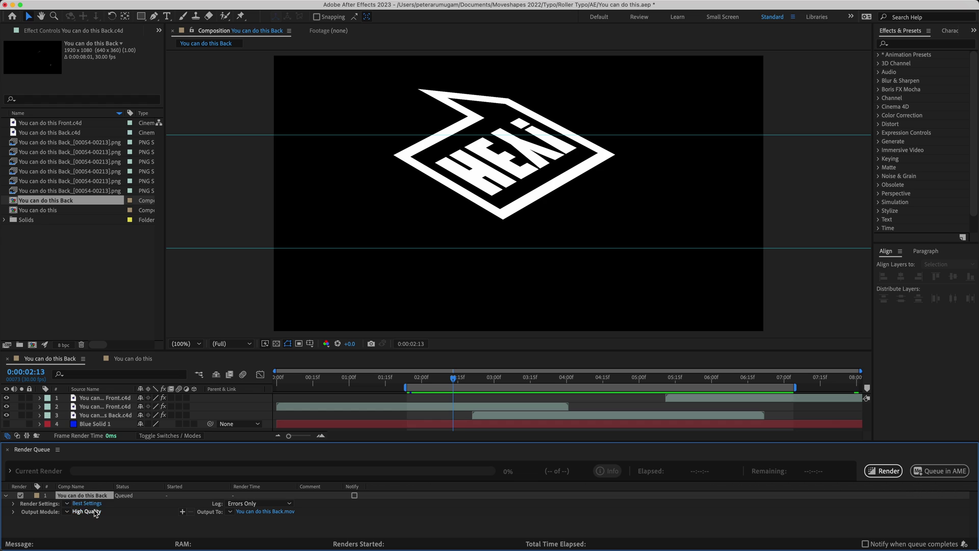
Set the output module to PNG Sequence with RGB + Alpha and confirm the output location.
left_click(87, 511)
left_click(434, 180)
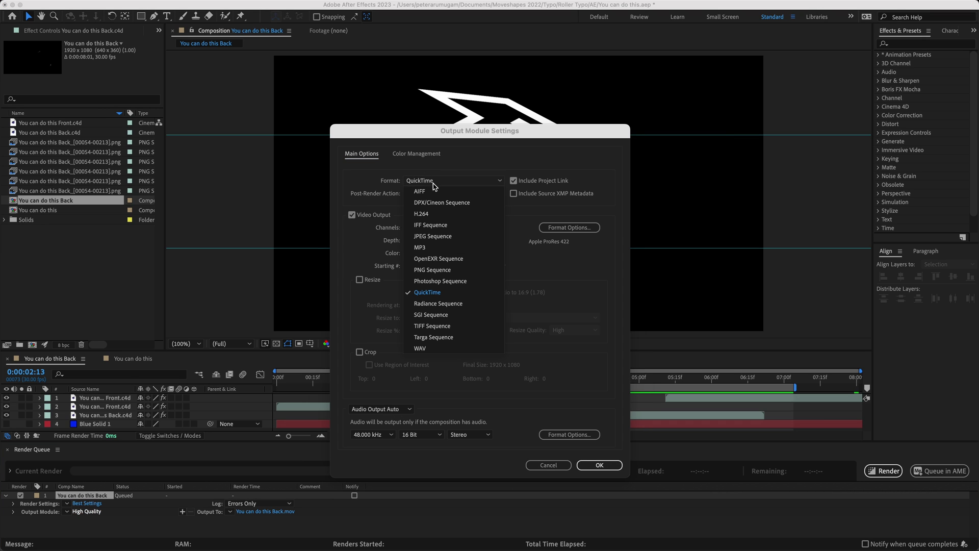
left_click(462, 271)
left_click(444, 226)
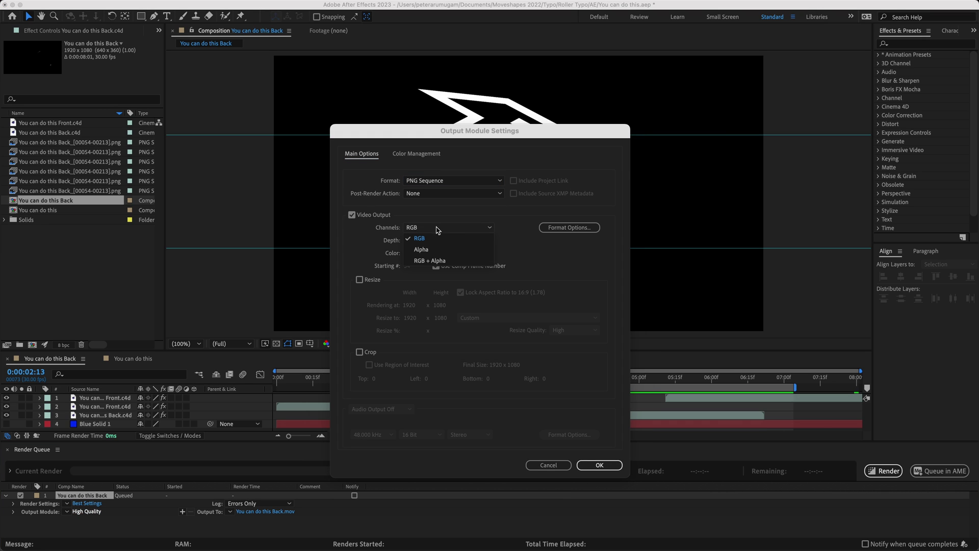
left_click(451, 259)
left_click(600, 465)
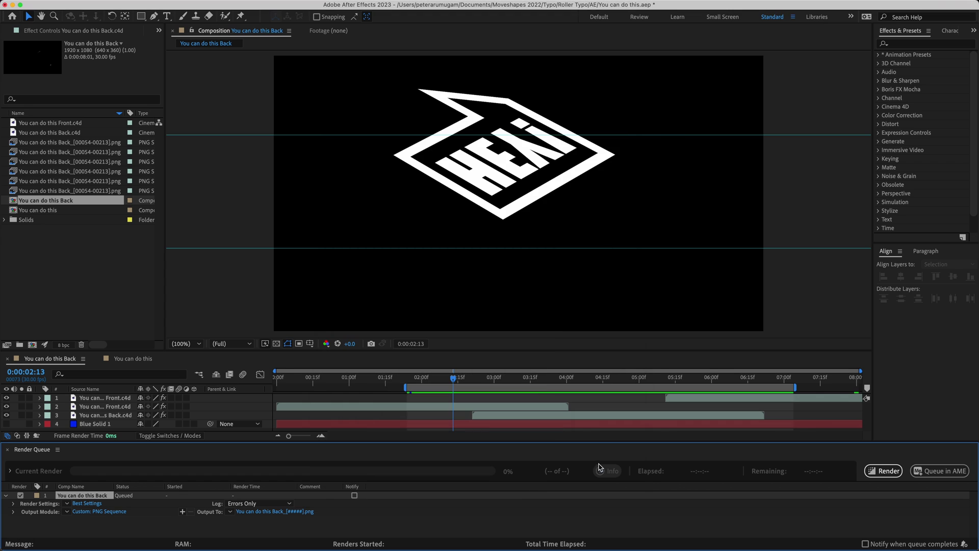
left_click(313, 512)
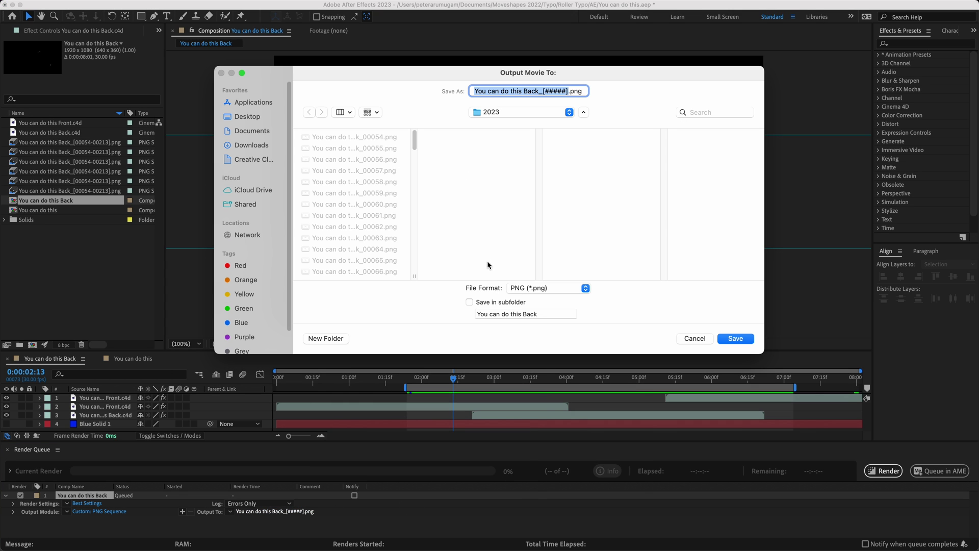
key("Return")
Render the Back comp's PNG frames, close the render queue, and scrub the result.
left_click(885, 471)
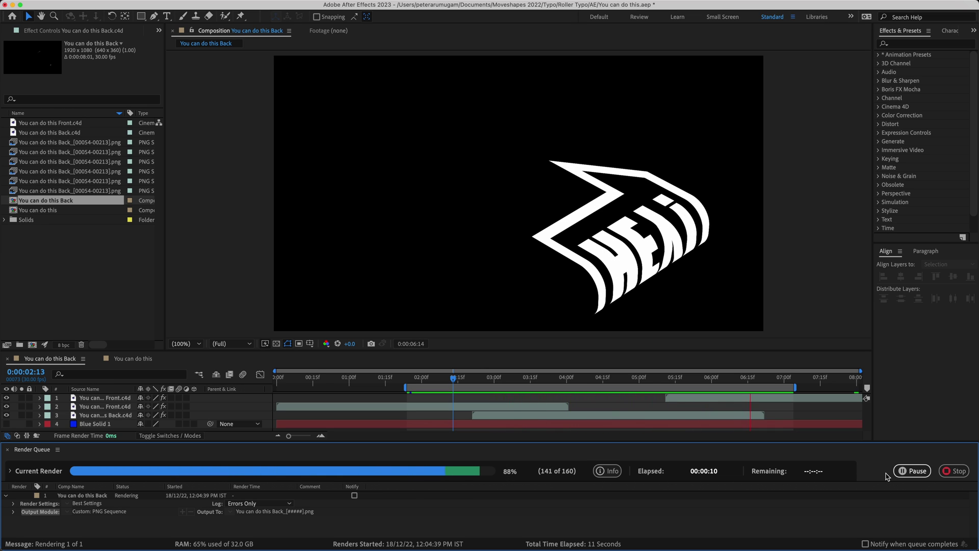
left_click(7, 449)
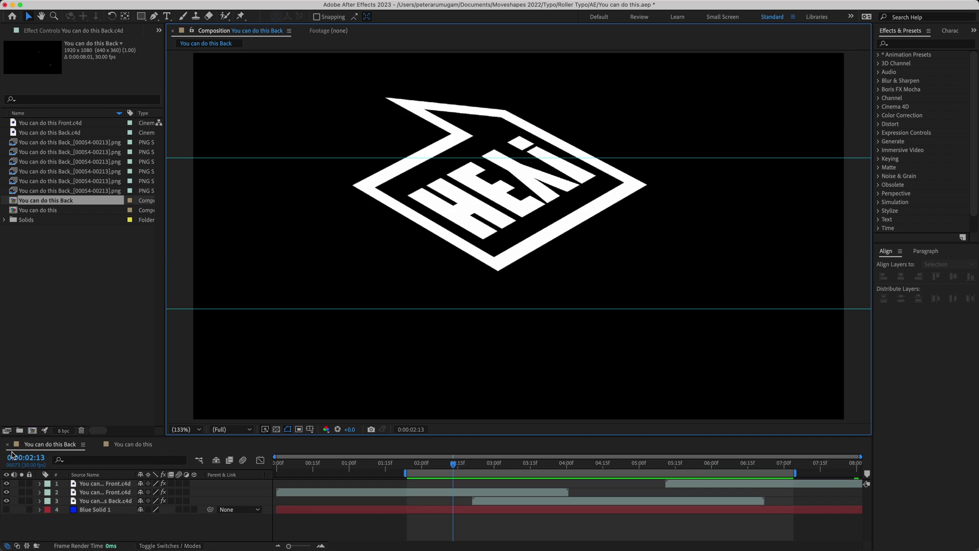
left_click(132, 449)
mouse_move(326, 431)
left_mouse_down()
mouse_move(399, 432)
mouse_move(258, 442)
left_mouse_up()
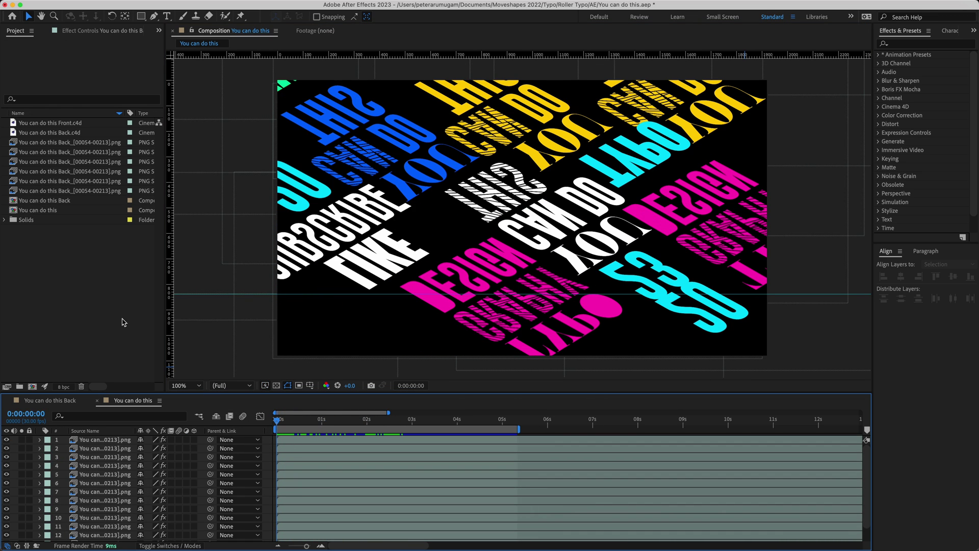
Import the Hey folder's frames as a PNG sequence and add it as a layer in You can do this.
left_click(67, 269)
double_click(72, 266)
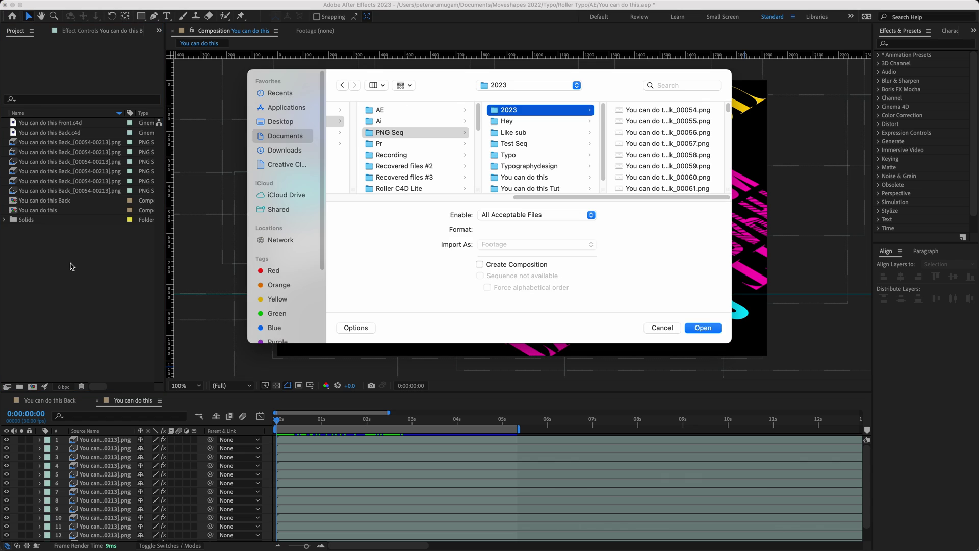
left_click(531, 121)
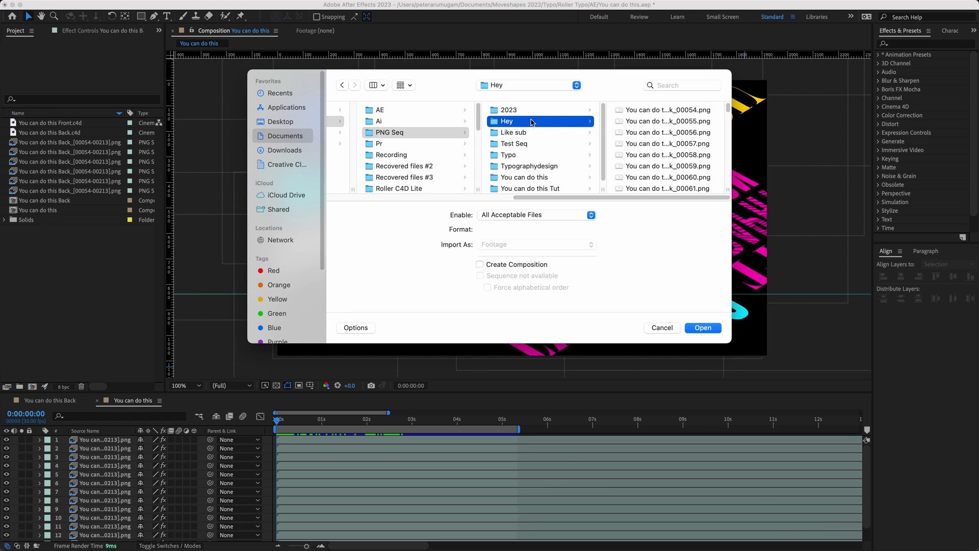
left_click(650, 110)
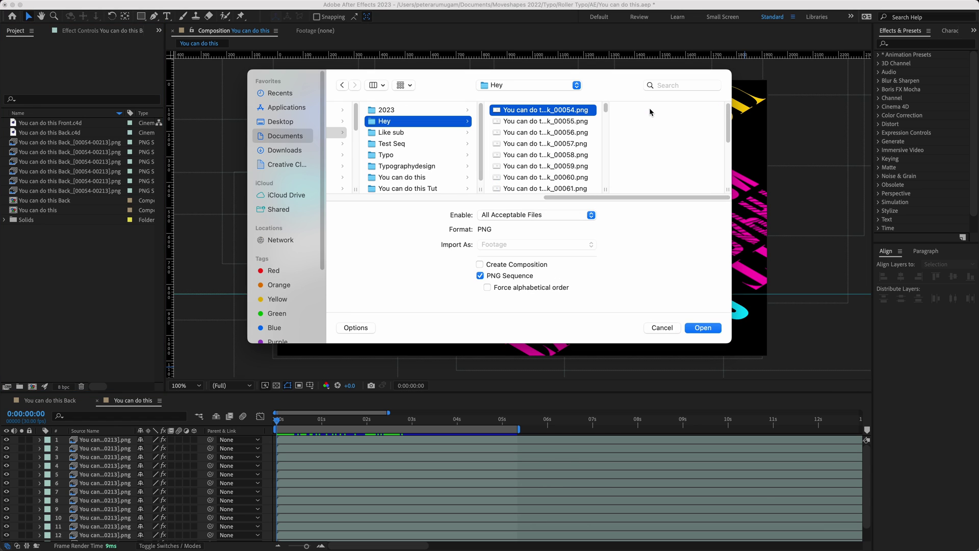
left_click(479, 276)
left_click(681, 329)
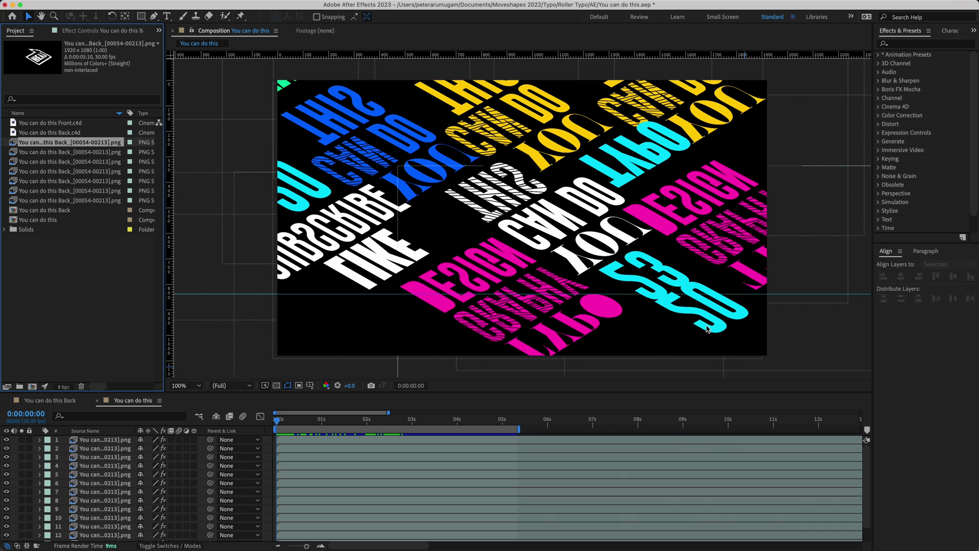
left_click_drag(53, 146, 113, 440)
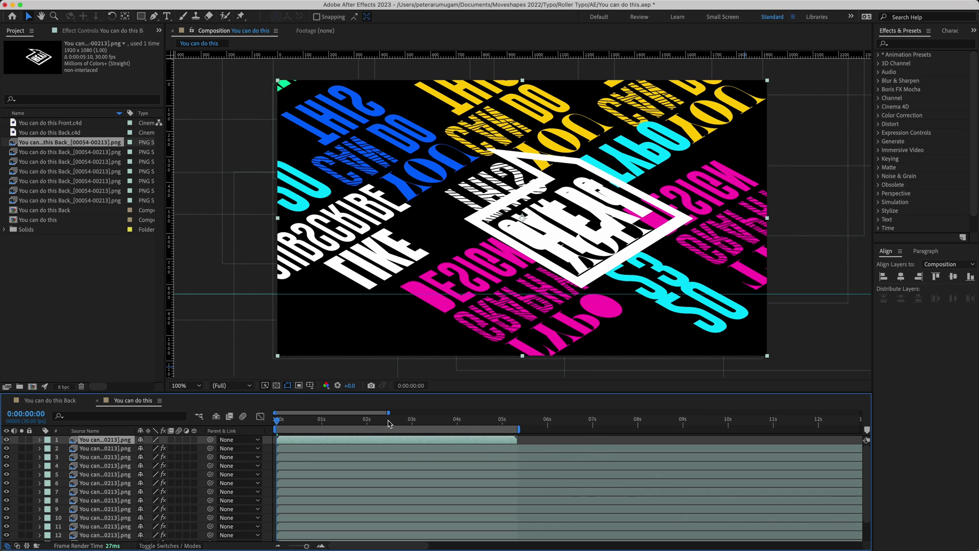
Set the sequence's Interpret Footage loop to 10 times, lengthening it to 0:00:53:10.
right_click(62, 145)
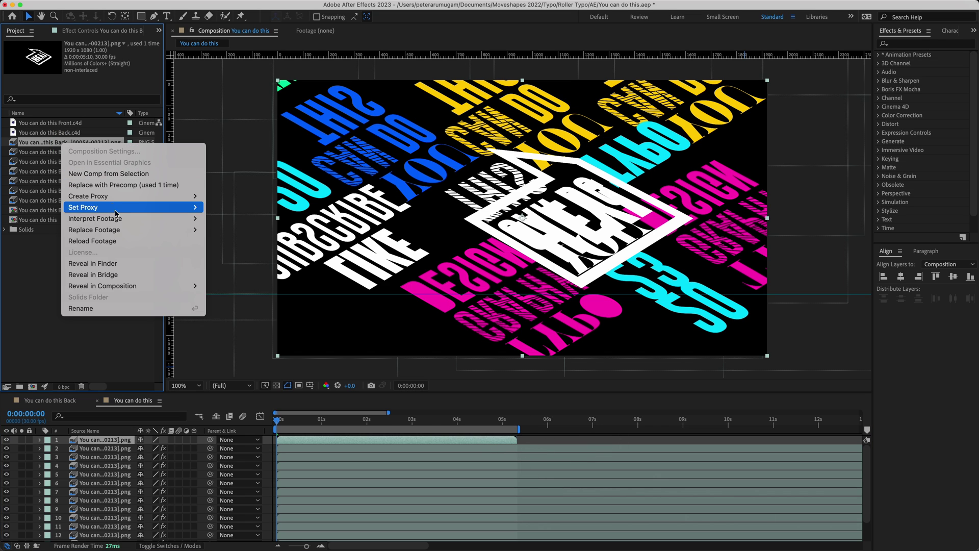
mouse_move(153, 218)
left_click(225, 218)
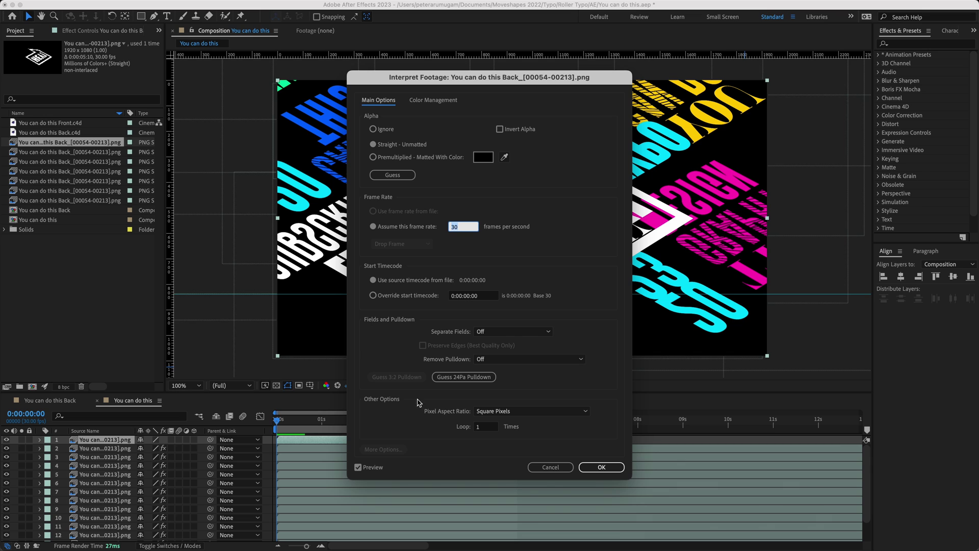
left_click(478, 426)
left_click(462, 428)
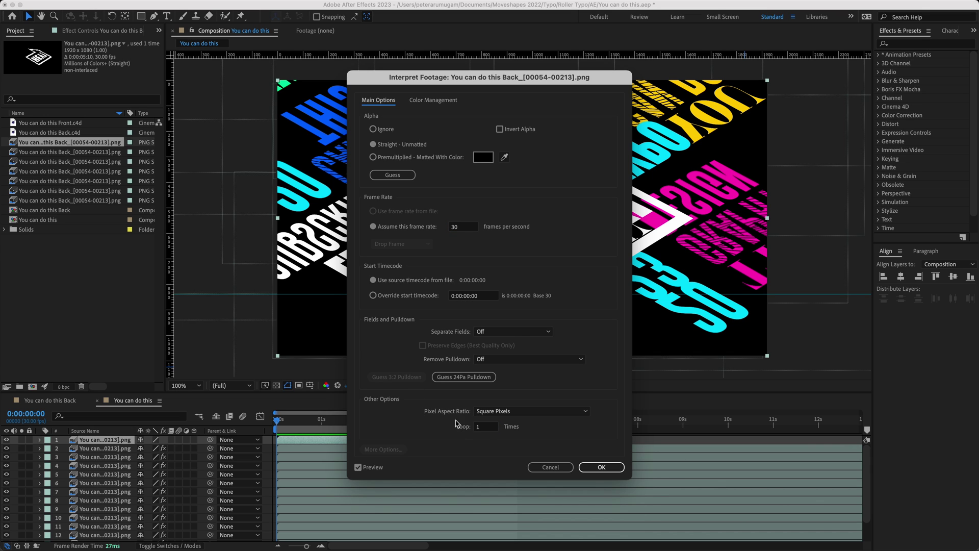
left_click(486, 428)
left_click(602, 467)
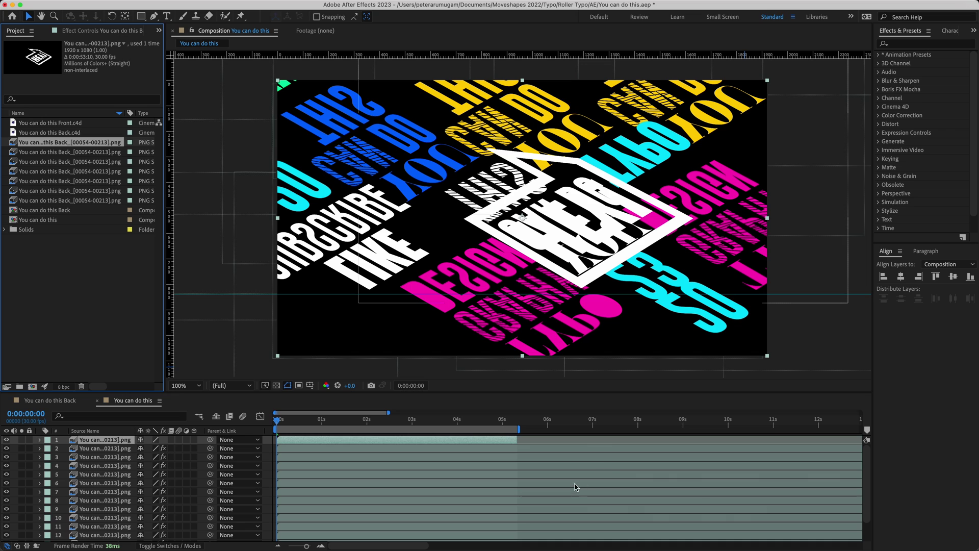
Select the HEY! layer, go to 0:00:02:12, and drag the bubble to the upper right.
left_click_drag(306, 546, 289, 545)
left_click(560, 441)
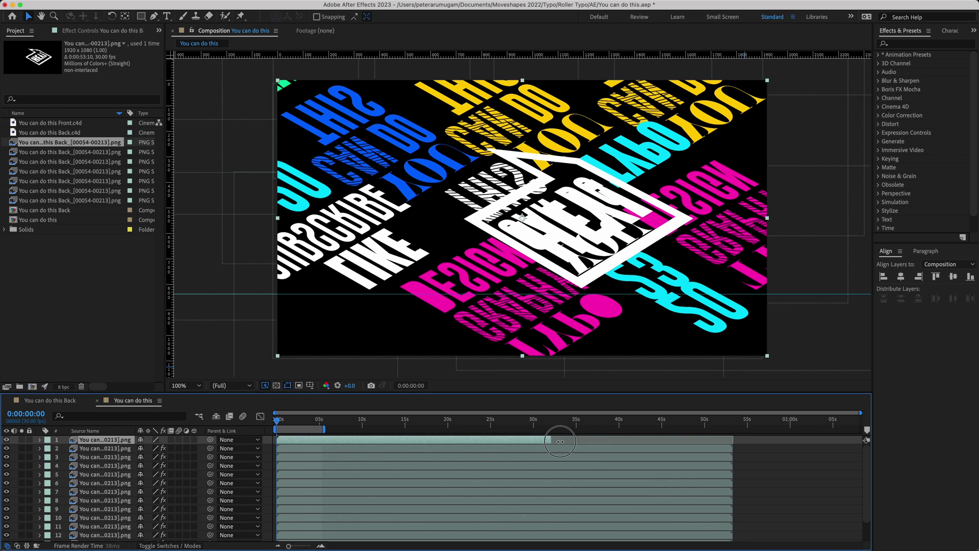
left_click_drag(290, 545, 304, 546)
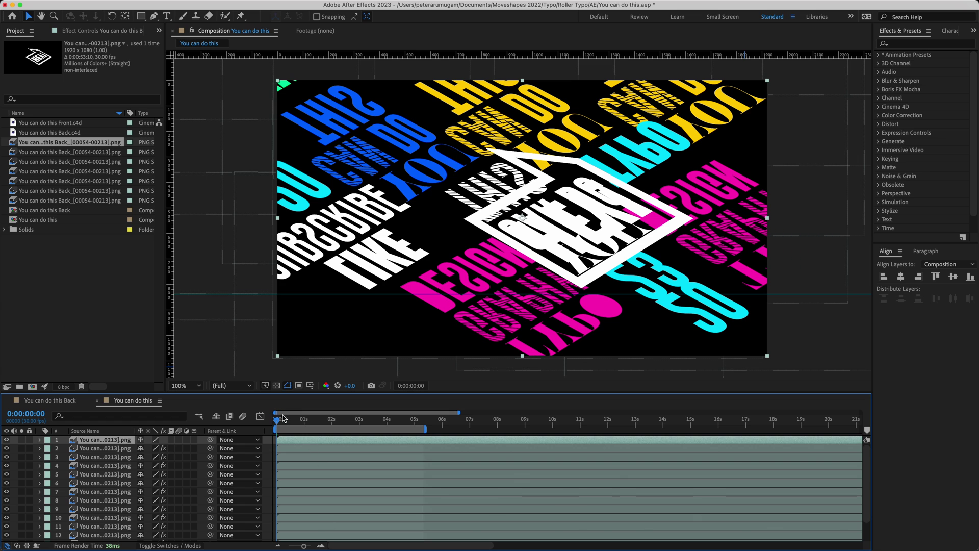
left_click_drag(289, 423, 348, 423)
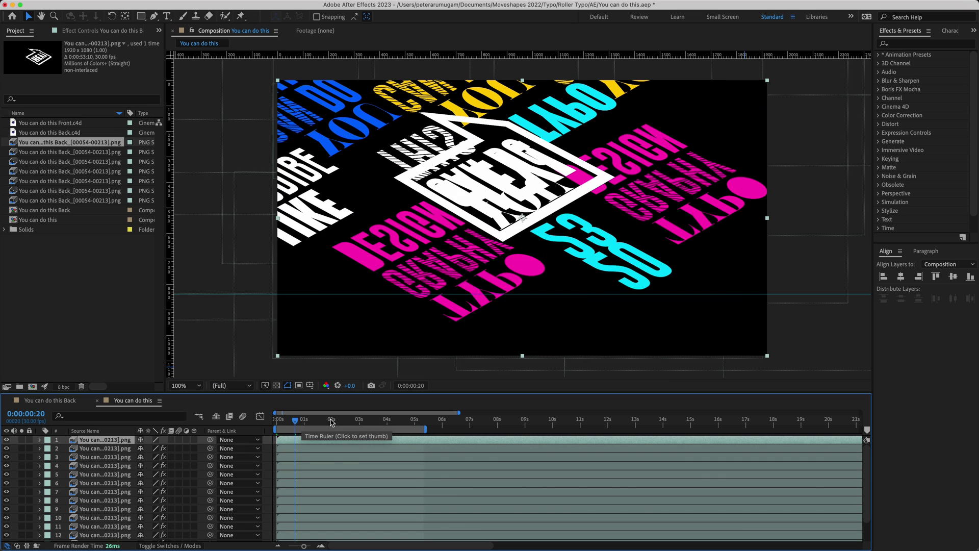
key("Home")
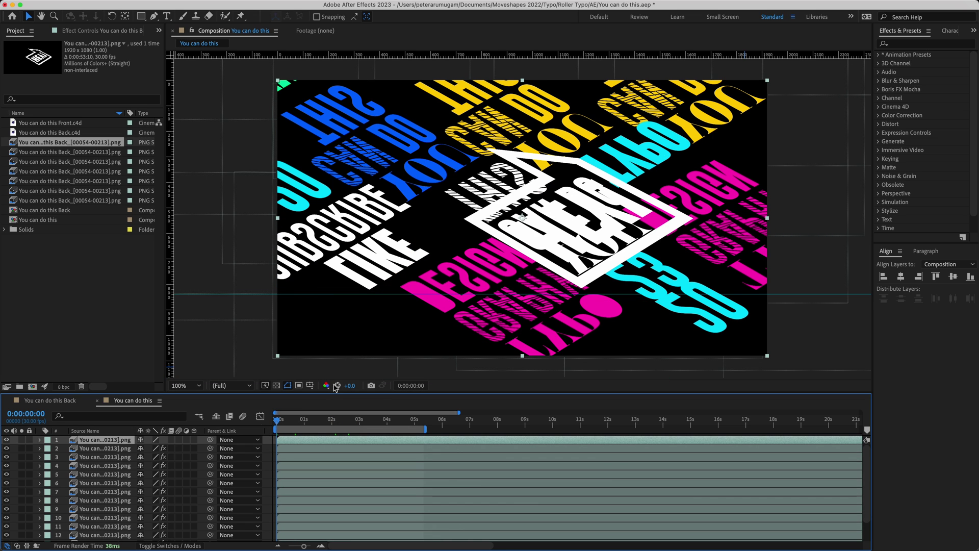
left_click(370, 423)
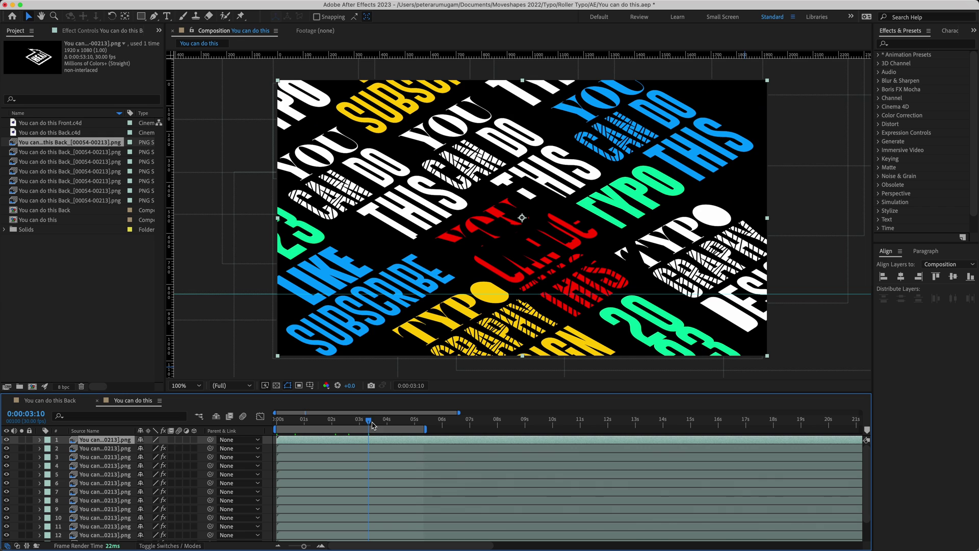
left_click(343, 424)
left_click_drag(414, 206, 699, 162)
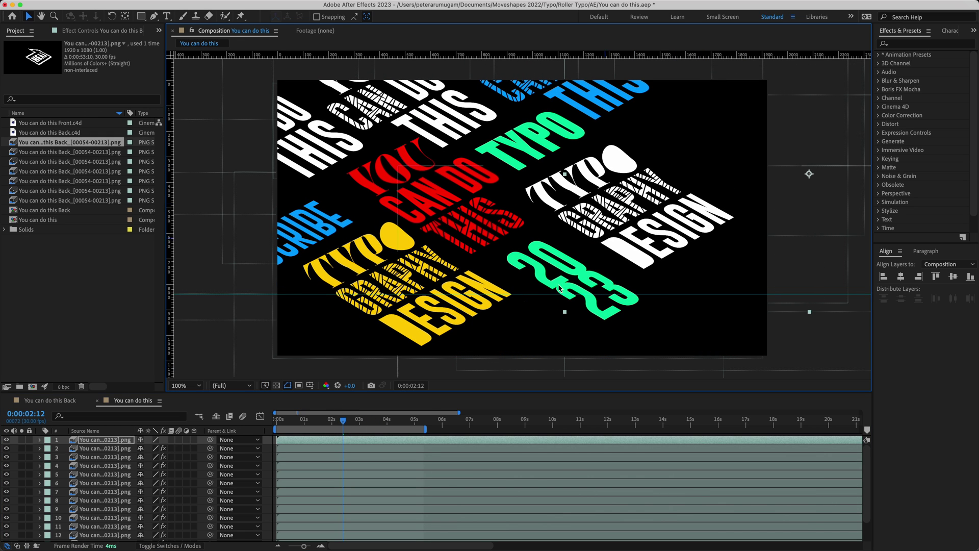
Add a Tint effect mapping white to yellow and black to red, then preview from the start.
left_click(104, 33)
right_click(97, 115)
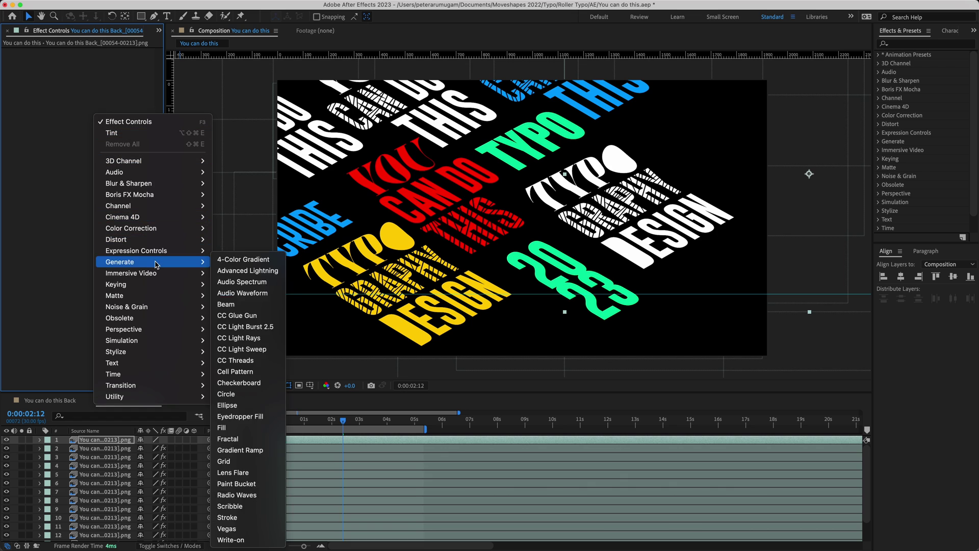
mouse_move(171, 231)
left_click(250, 505)
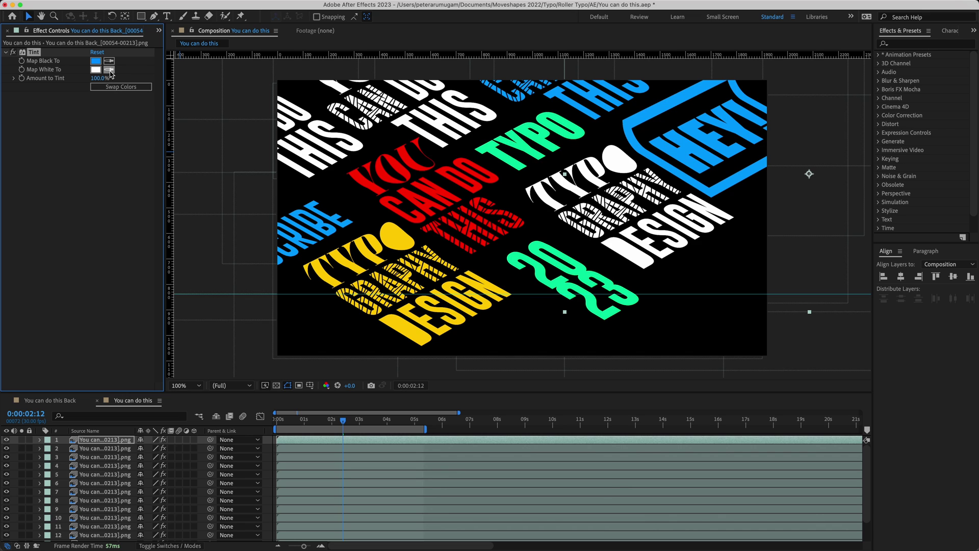
left_click(383, 232)
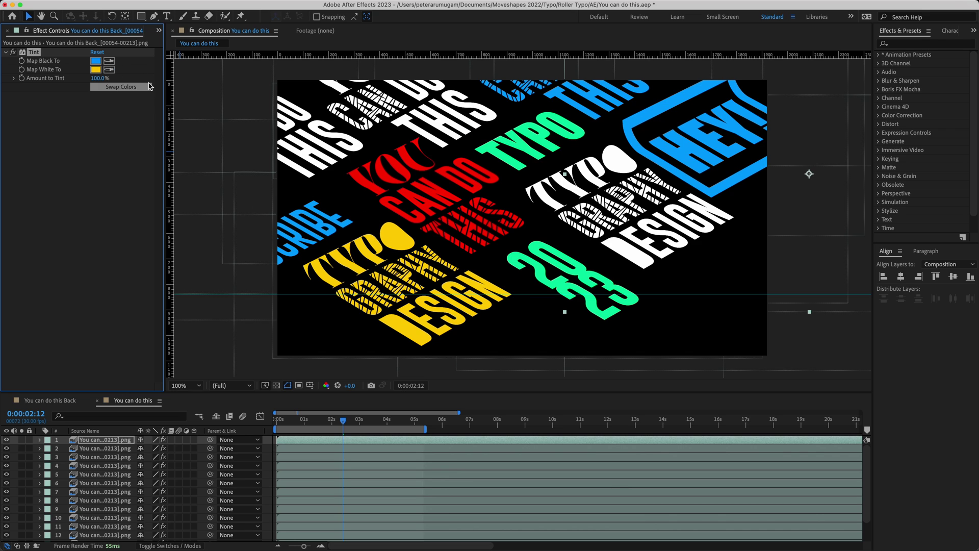
left_click(402, 155)
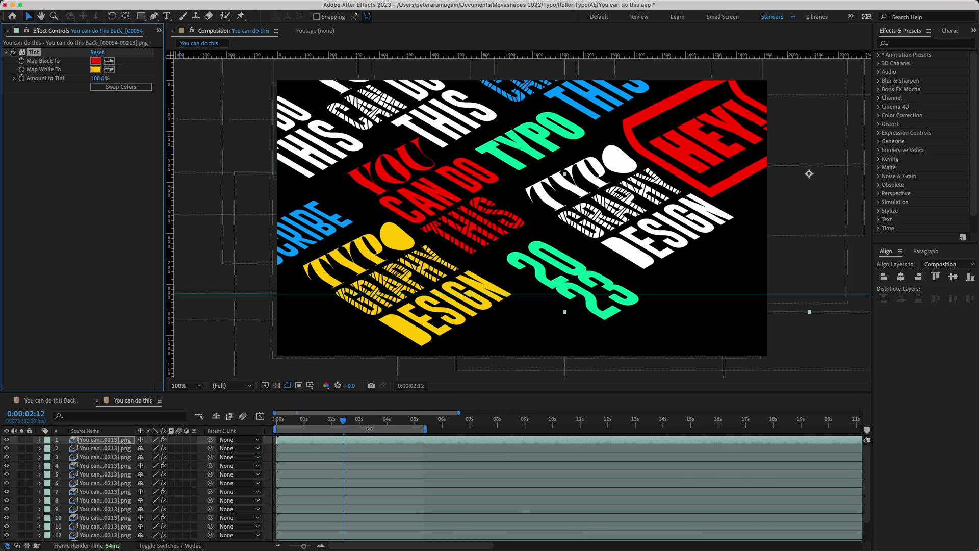
left_click_drag(279, 426, 273, 426)
key("space")
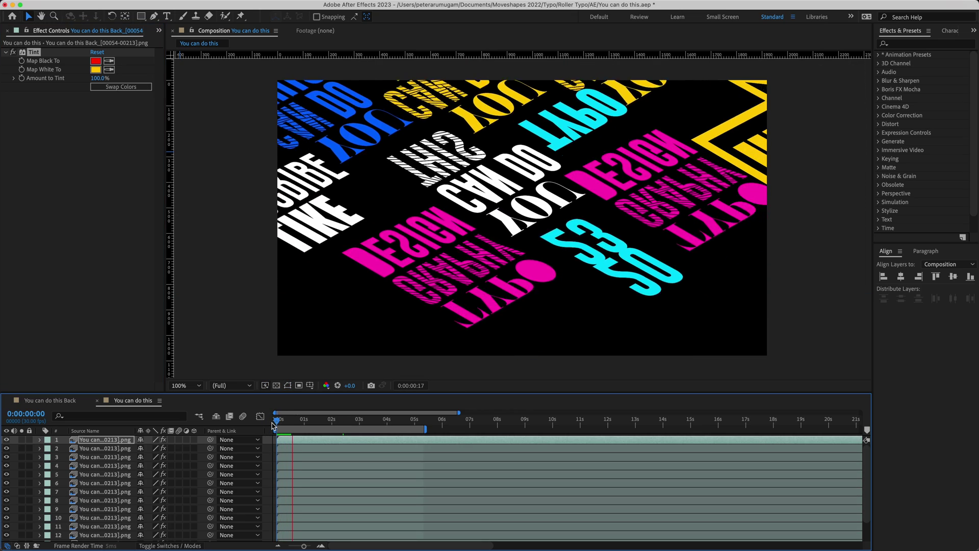